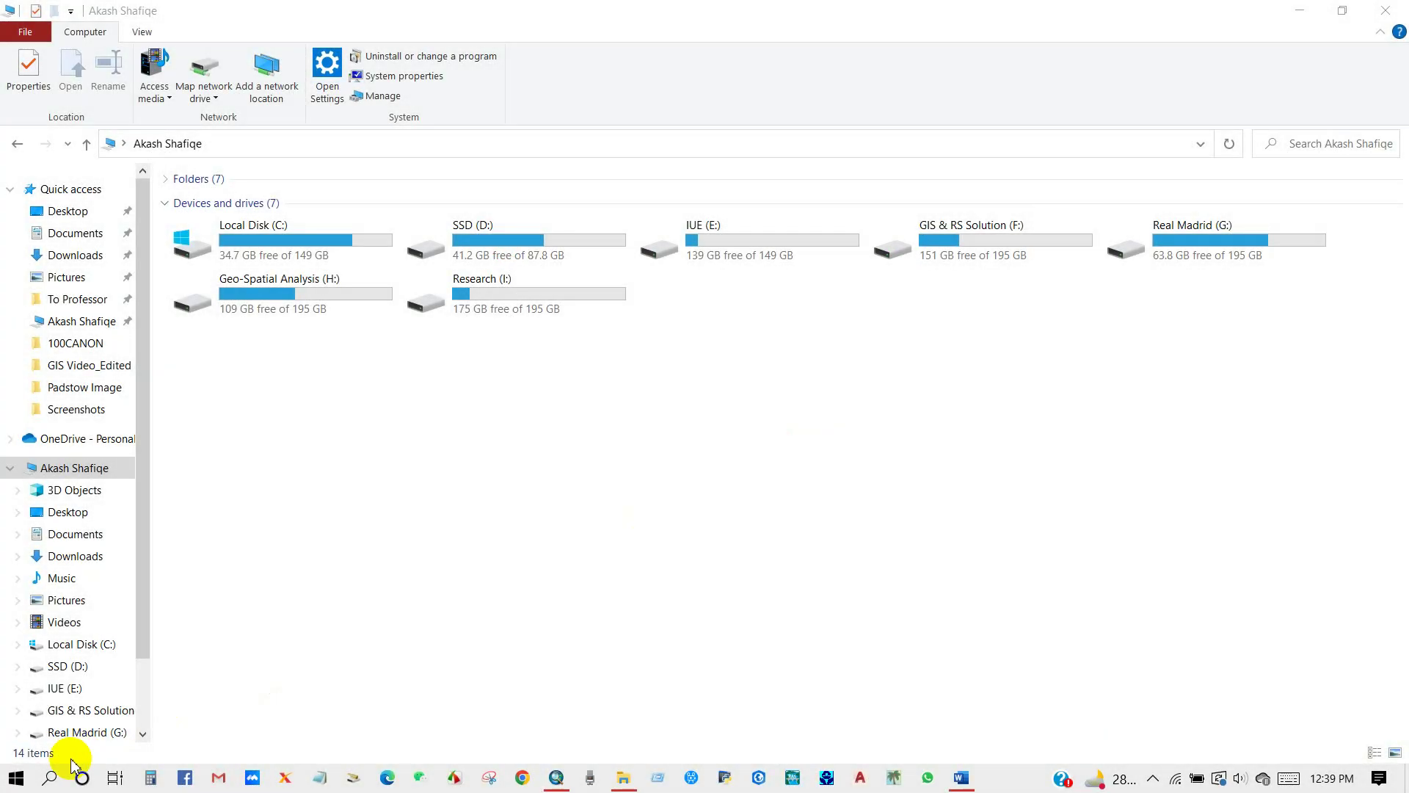
# - Launch Google Earth Pro
pyautogui.click(56, 777)
pyautogui.write('goo')
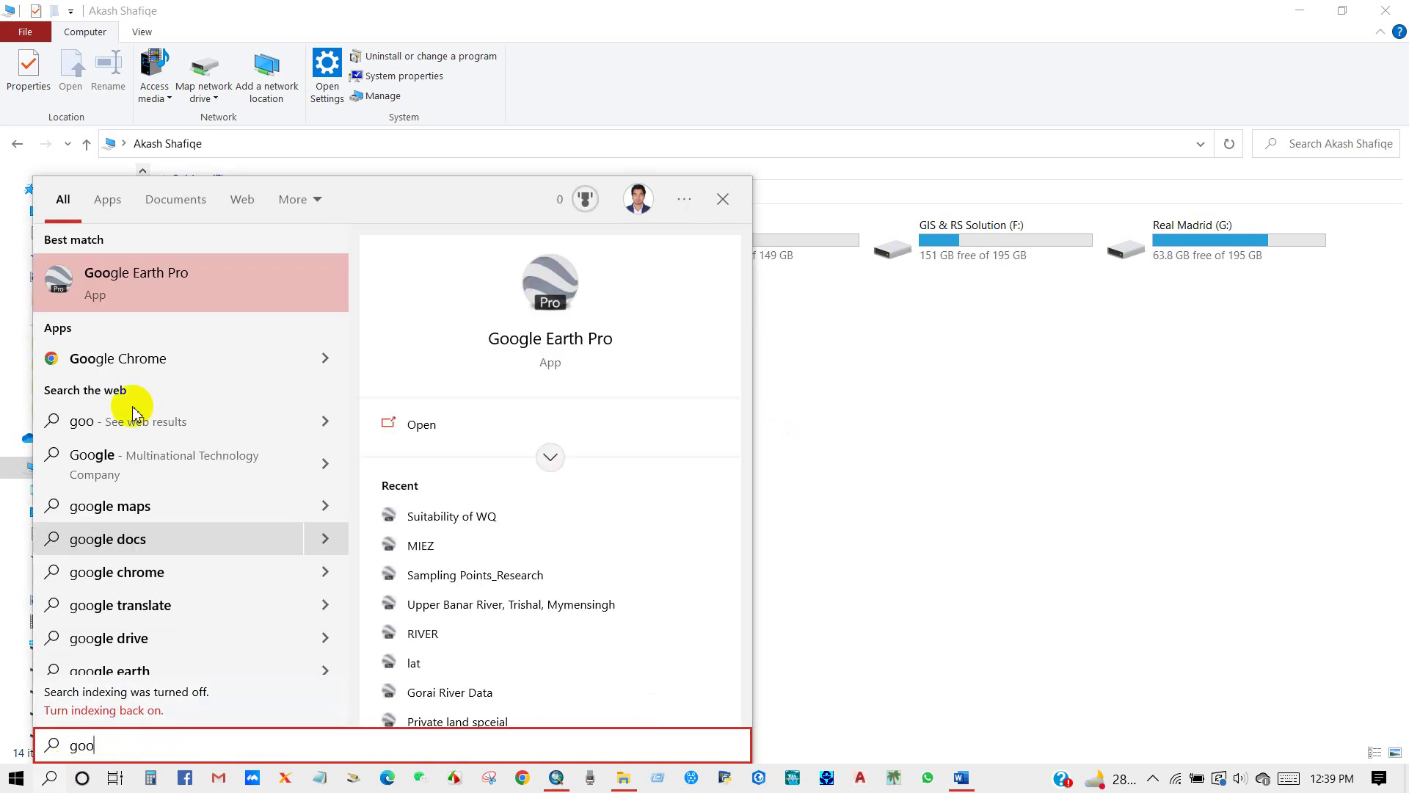
pyautogui.click(124, 292)
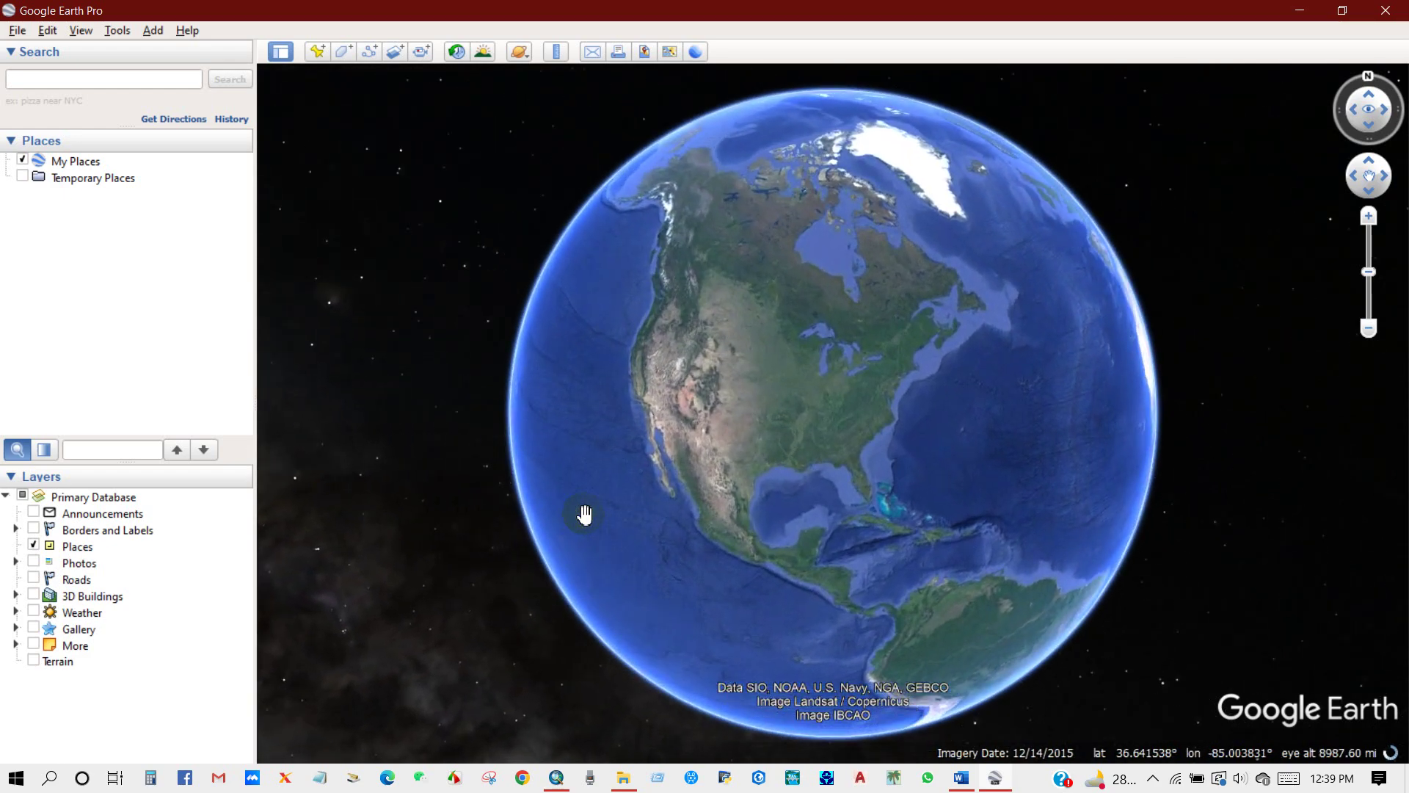
# - Turn on the Borders and Labels layer and the Roads layer
pyautogui.click(33, 528)
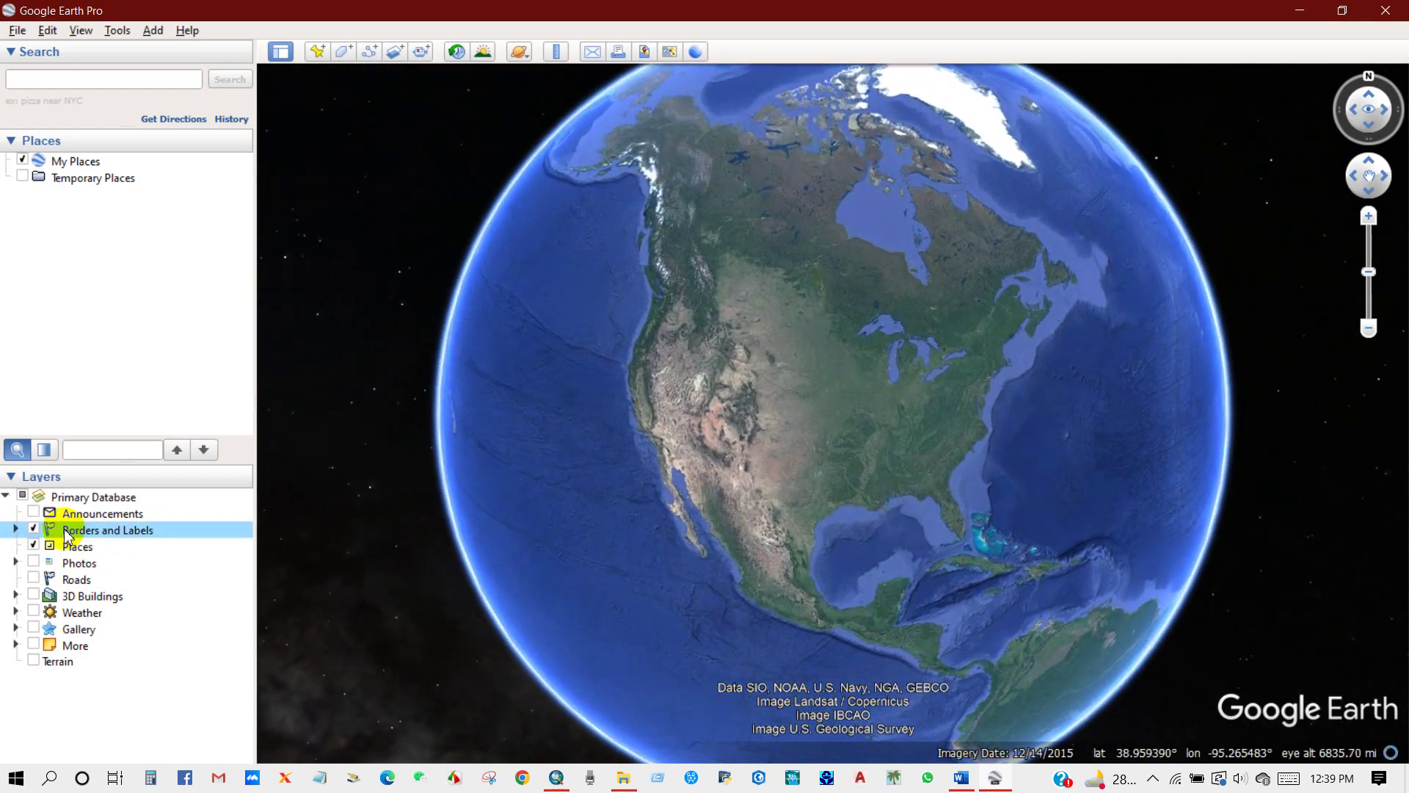
pyautogui.click(31, 563)
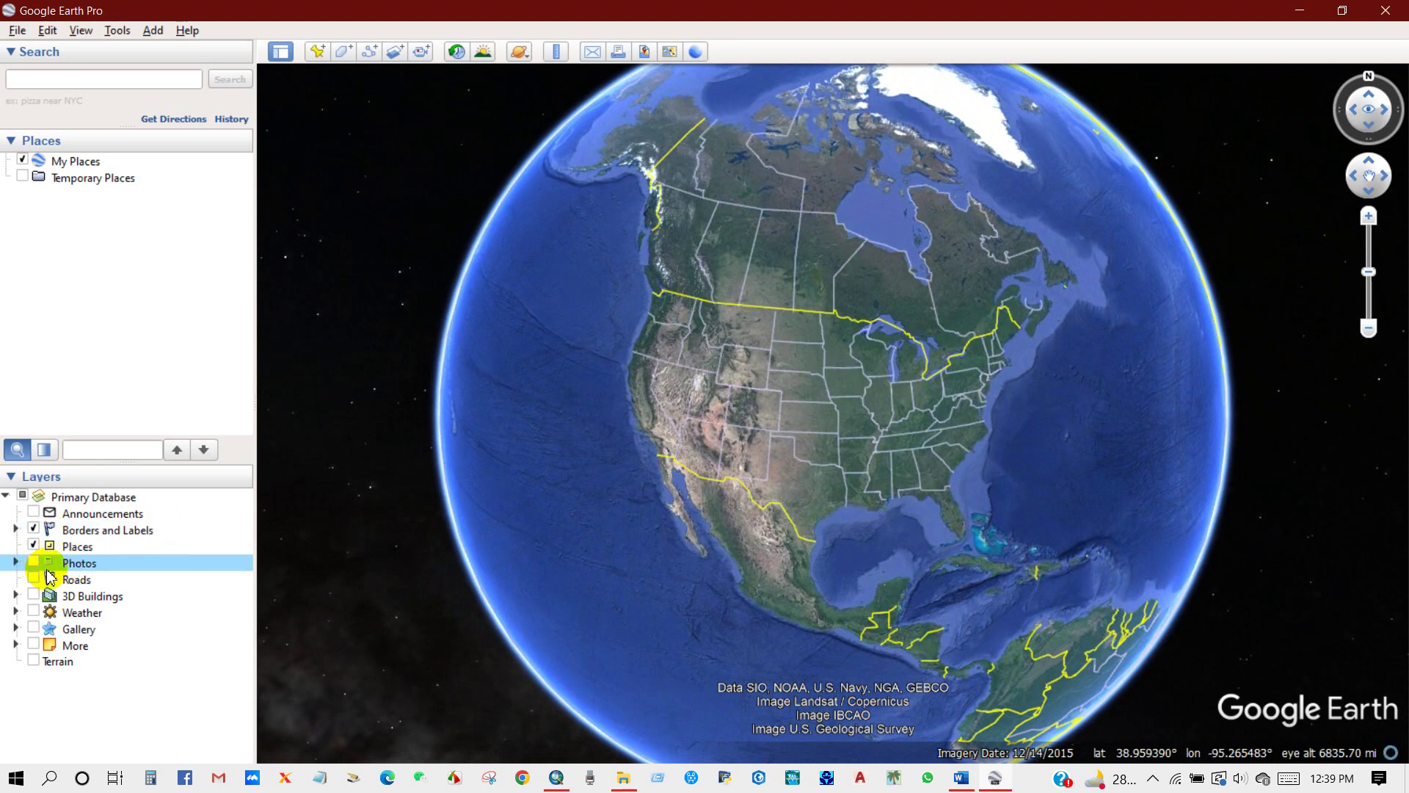
pyautogui.click(37, 579)
# - Search for Padstow and fly to the town beside its estuary
pyautogui.click(130, 82)
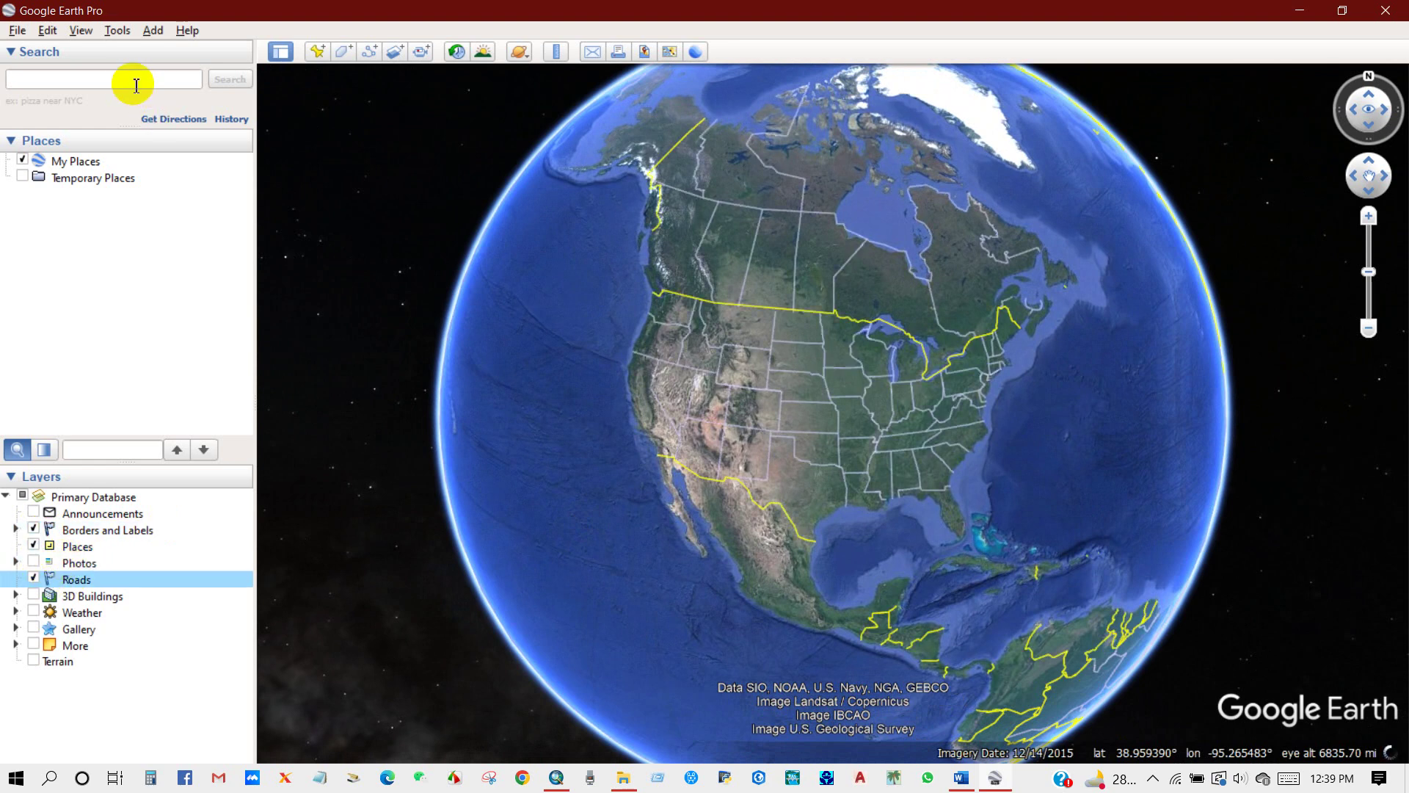
pyautogui.write('Pad')
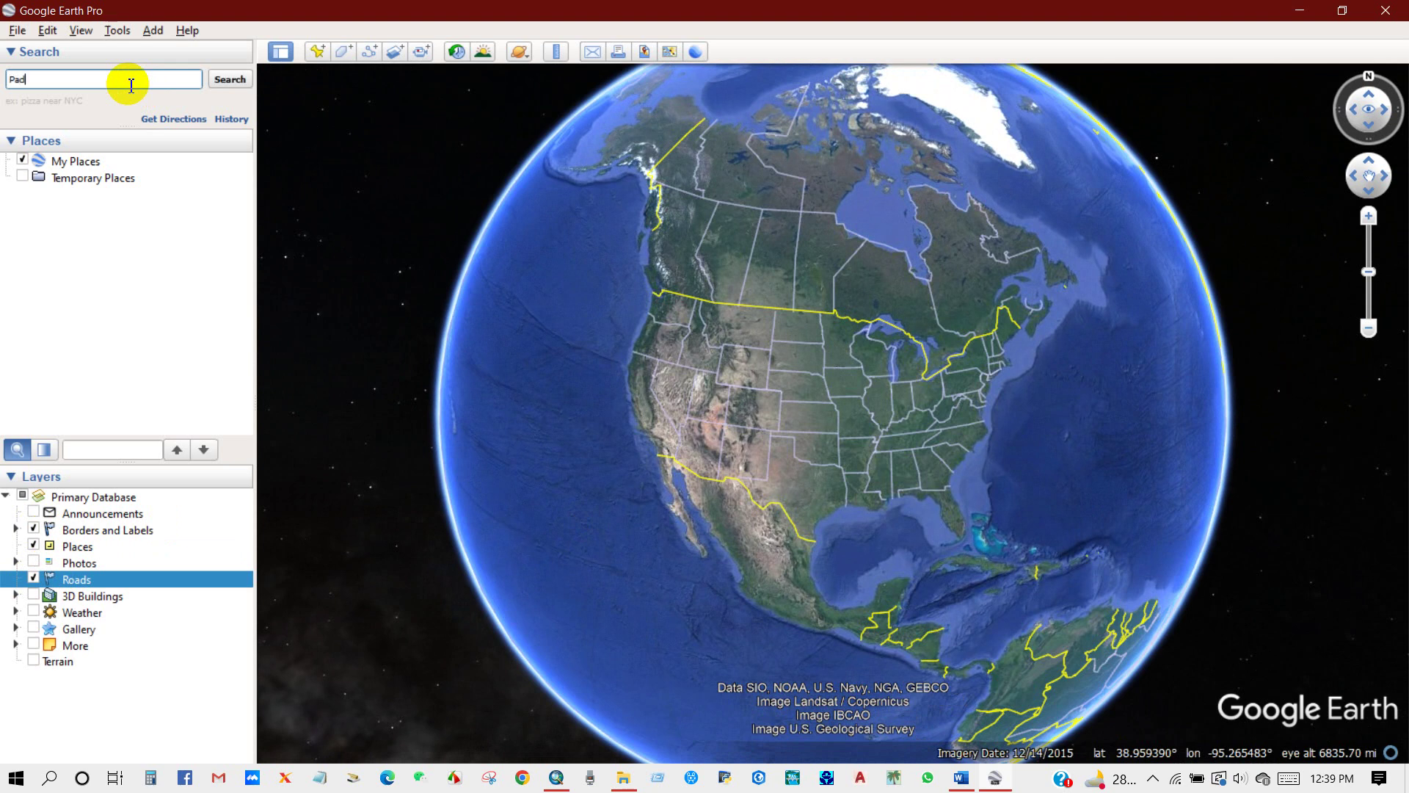
pyautogui.write('stow')
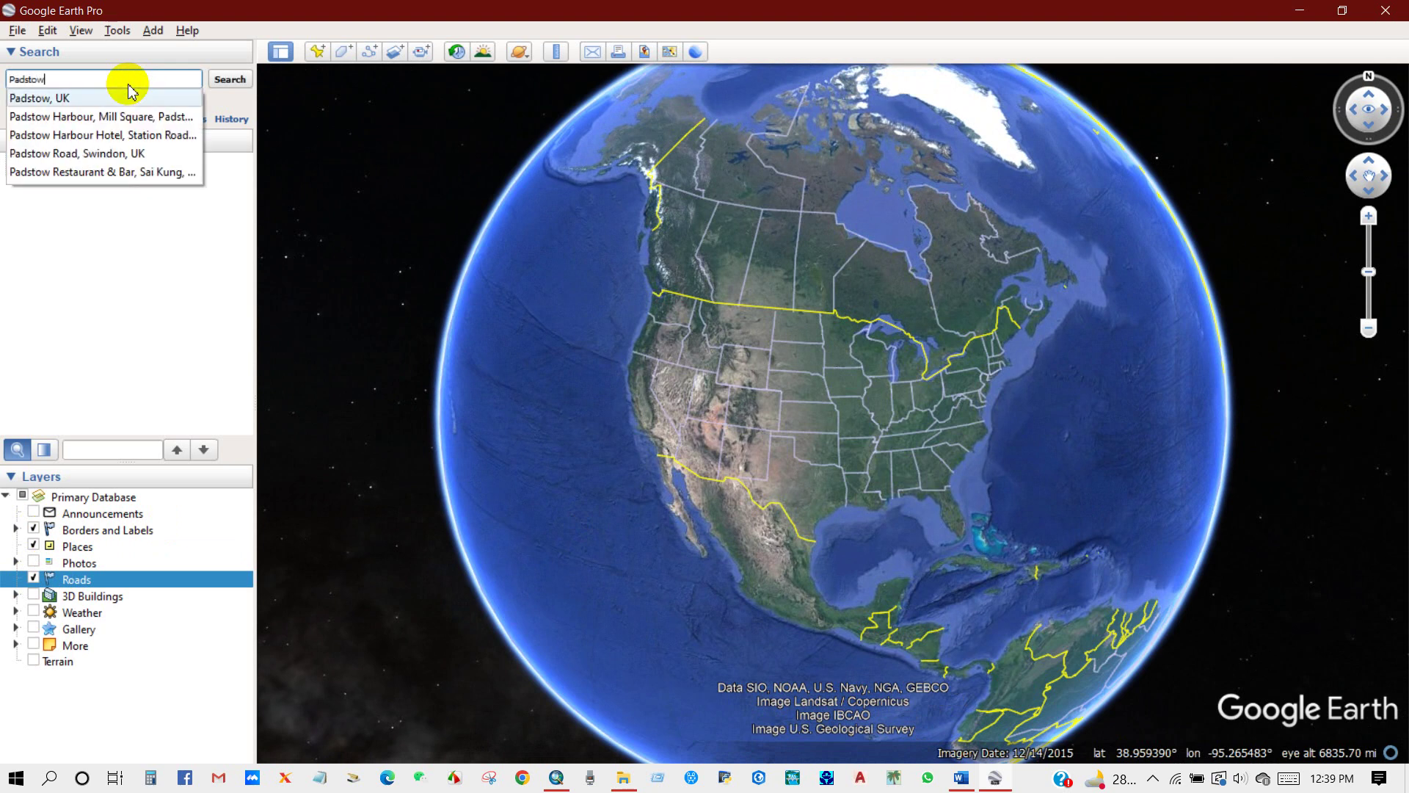
pyautogui.click(229, 80)
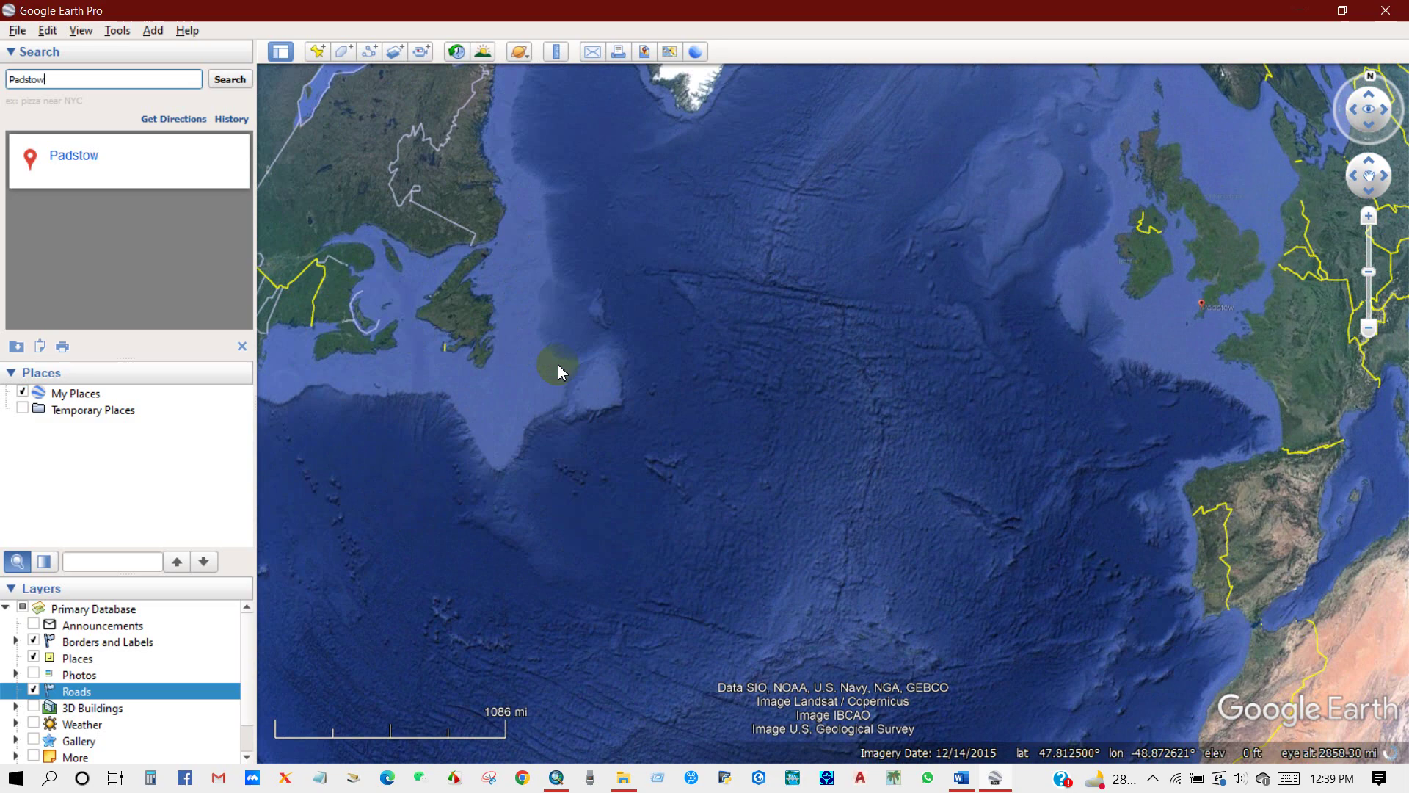
pyautogui.click(558, 364)
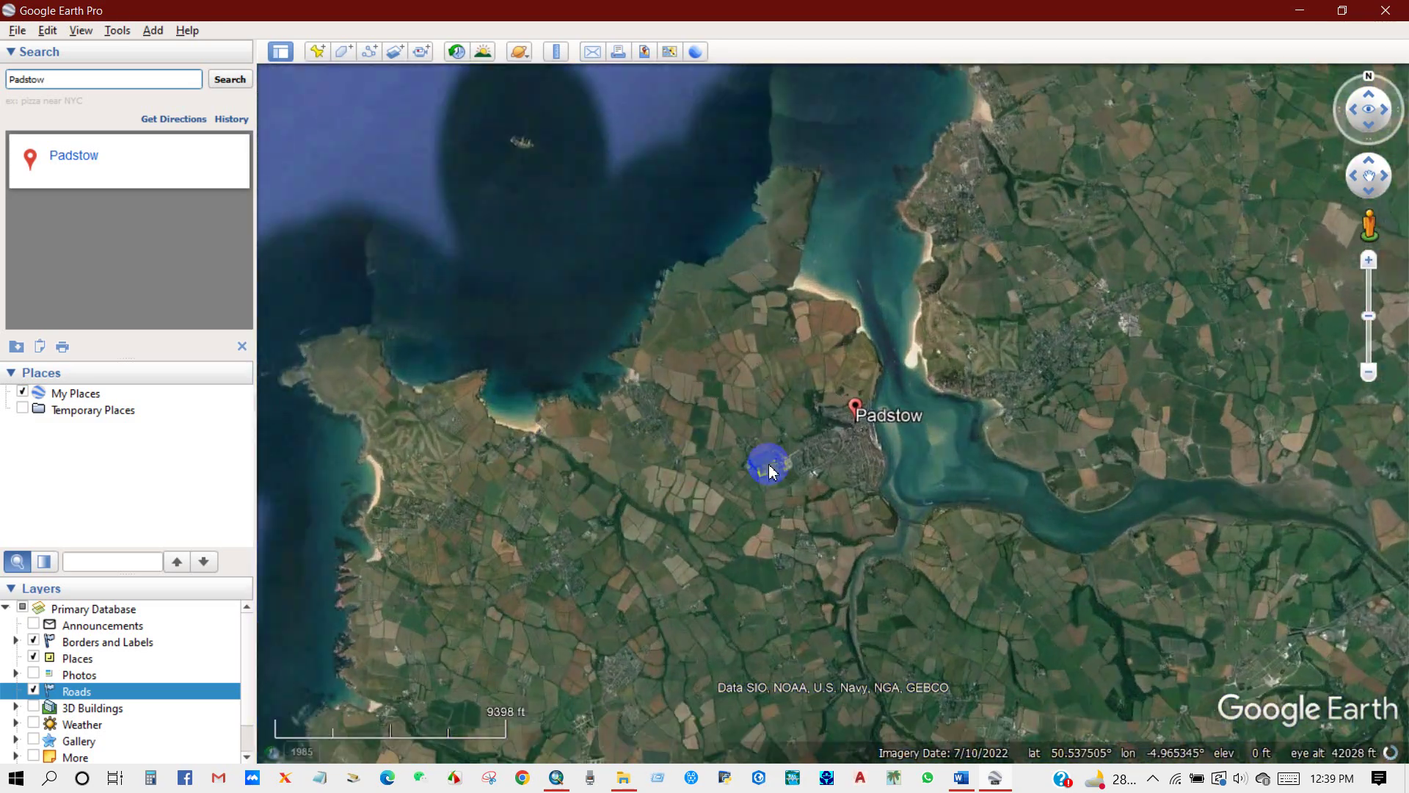
pyautogui.scroll(-3, 774, 415)
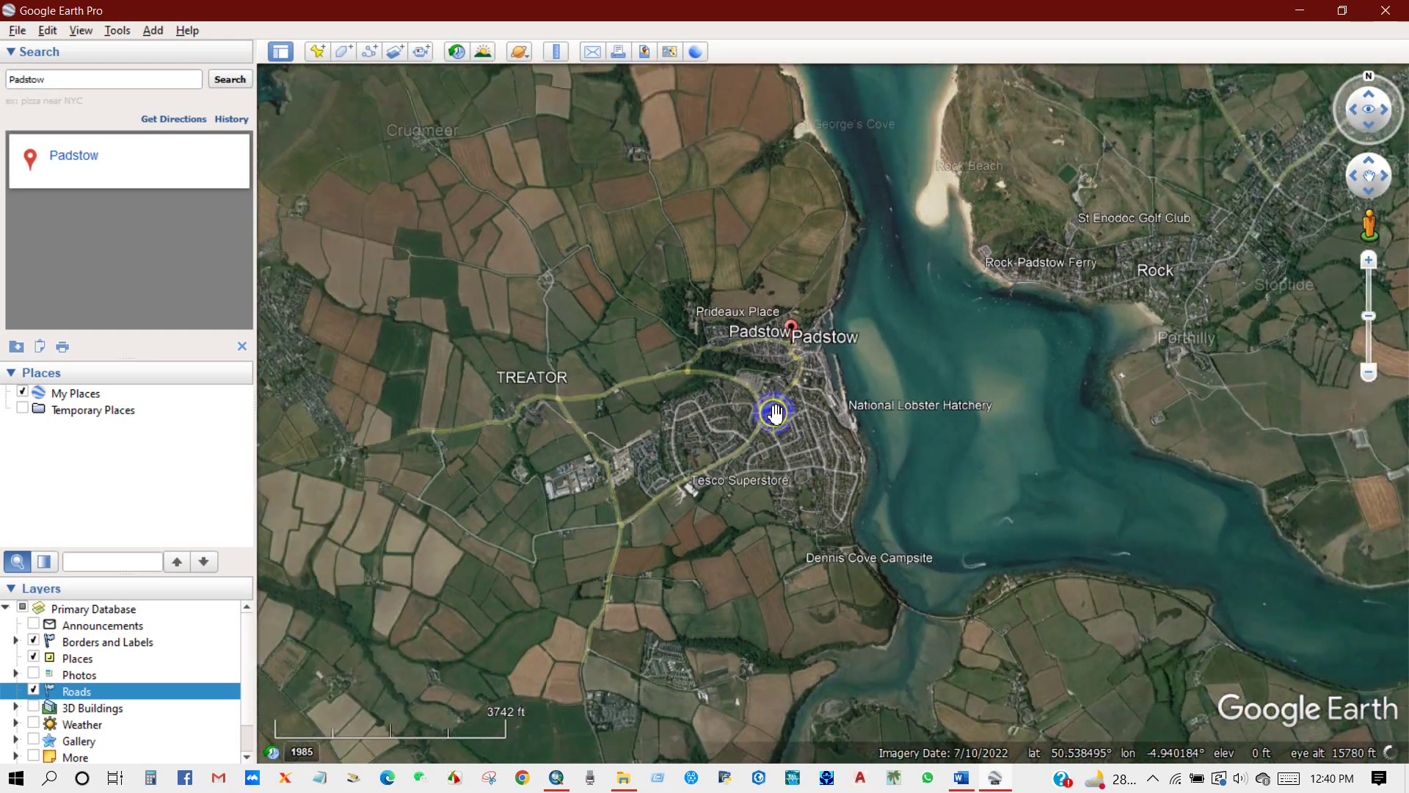
pyautogui.scroll(2, 778, 427)
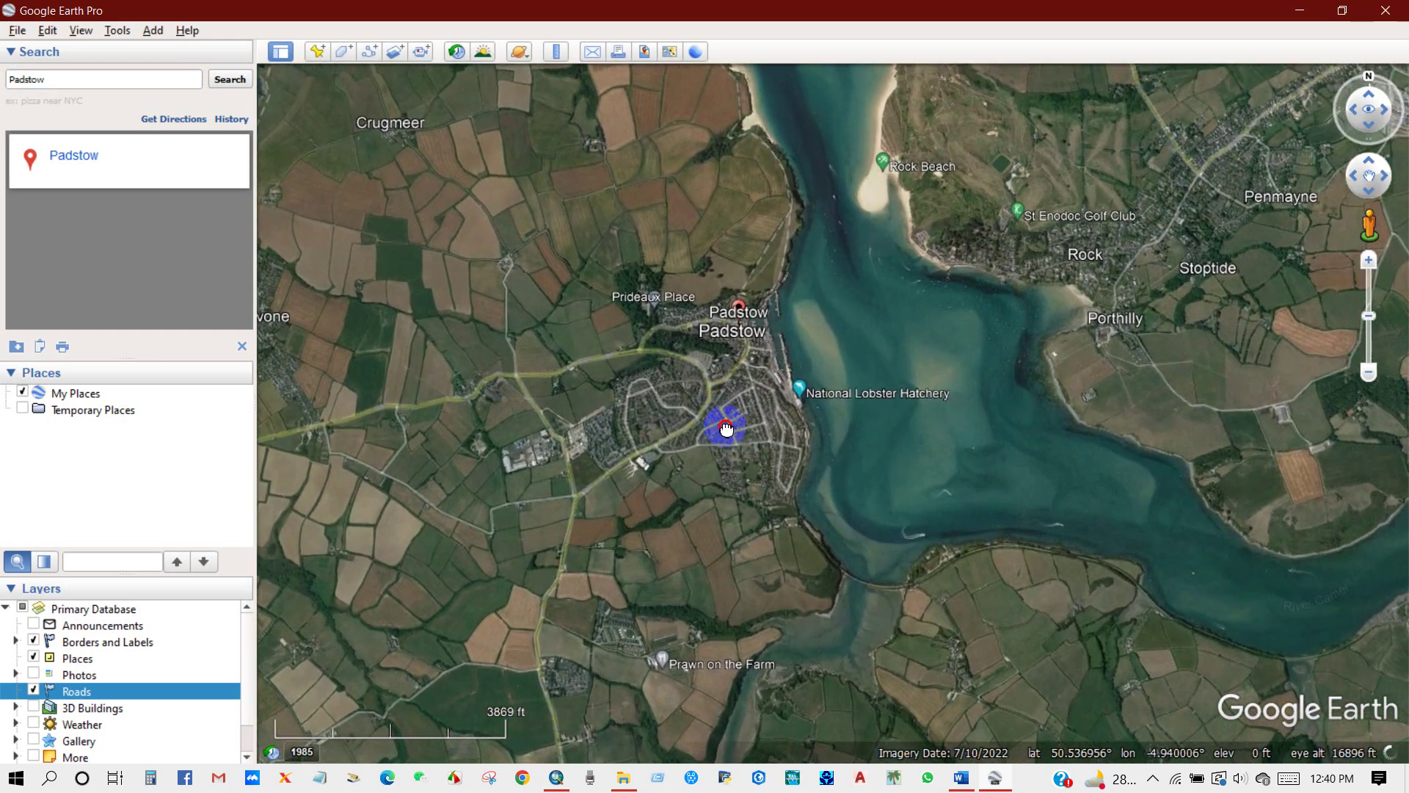
pyautogui.moveTo(726, 430); pyautogui.dragTo(723, 448)
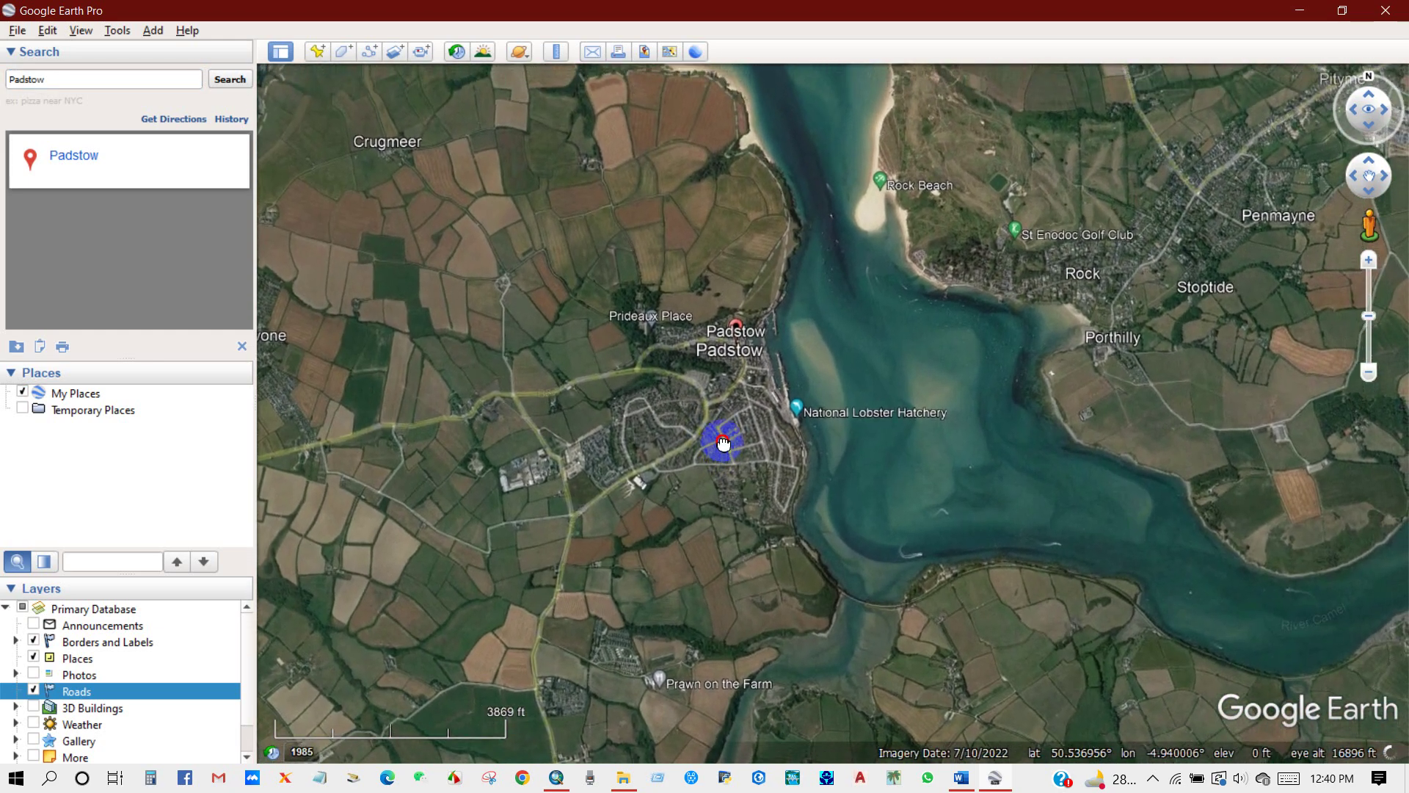
pyautogui.click(518, 280)
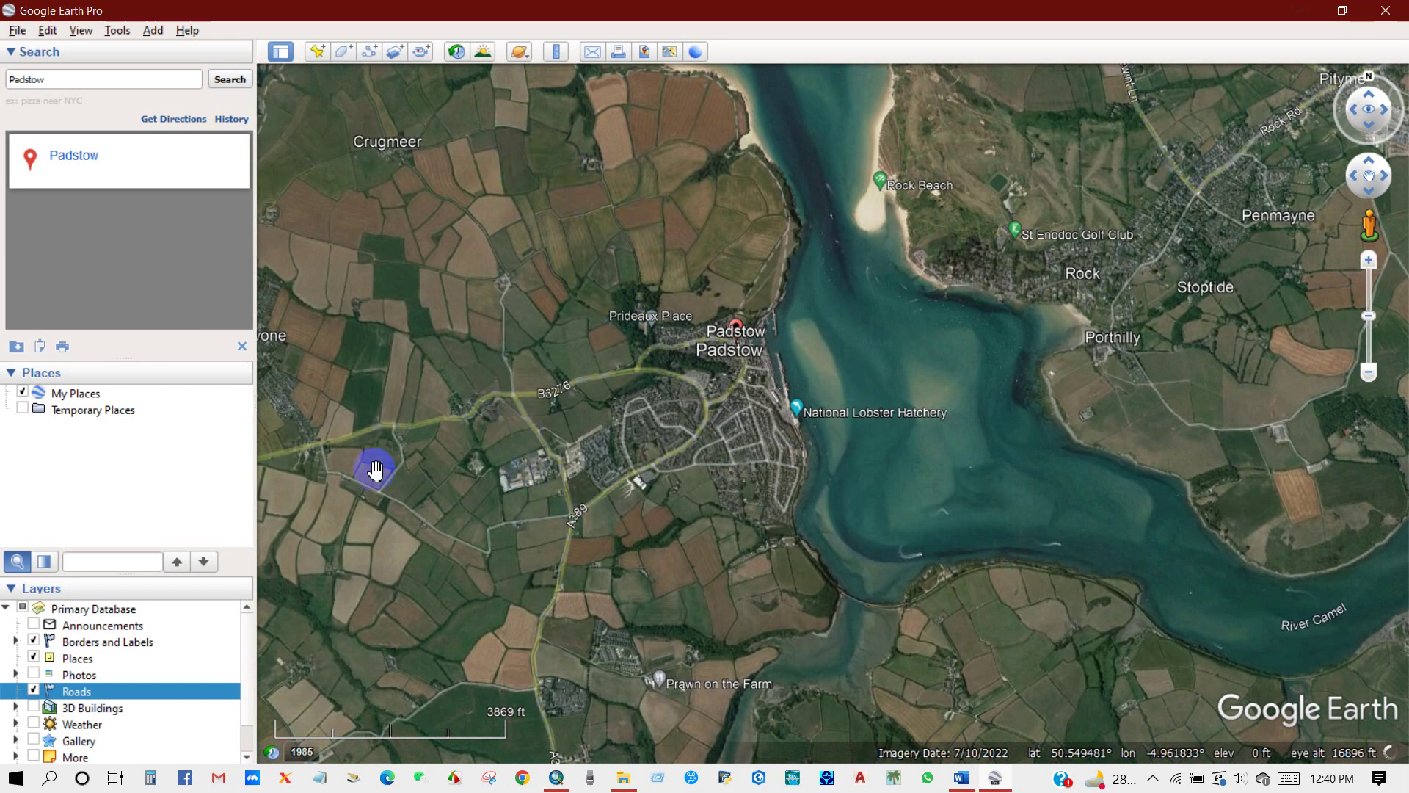
pyautogui.moveTo(811, 515); pyautogui.dragTo(824, 524)
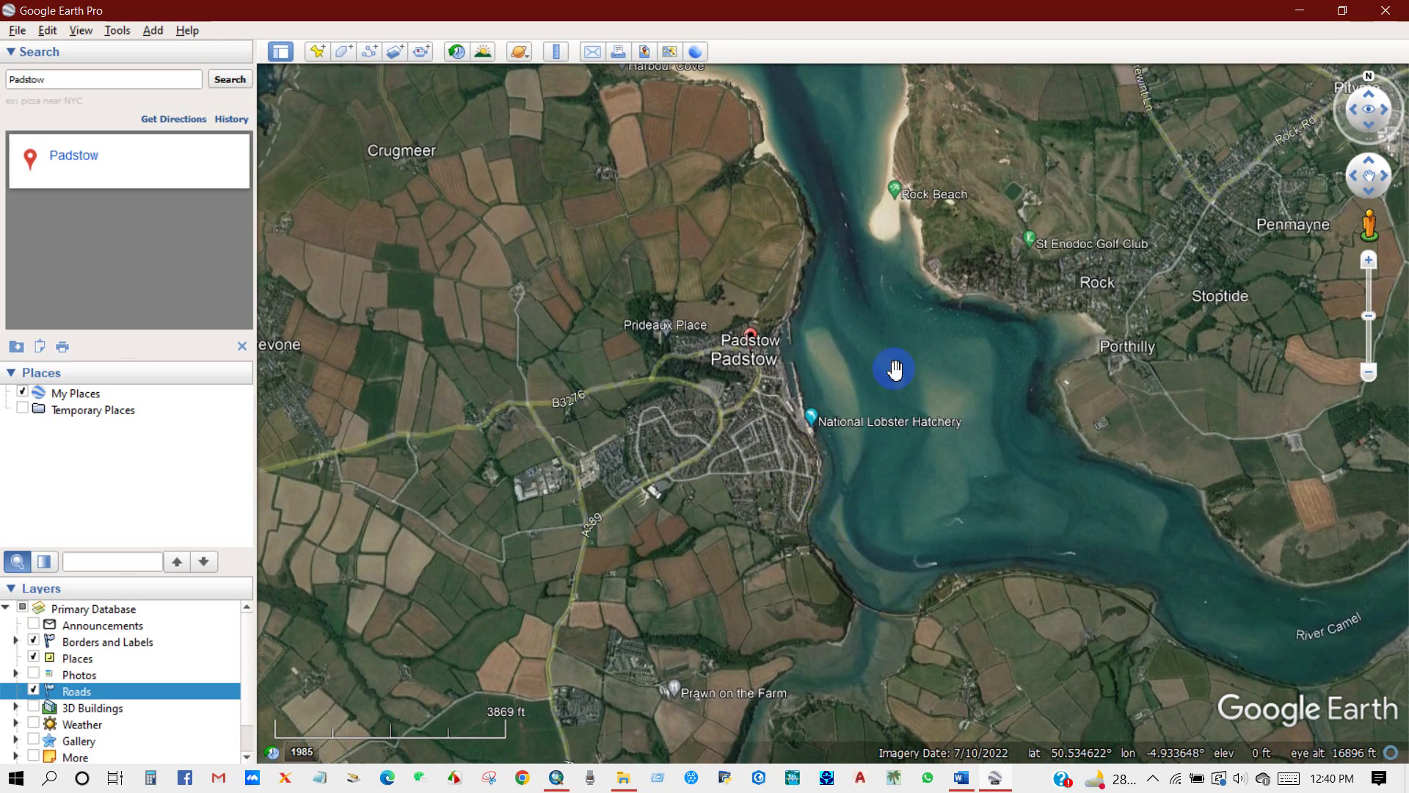
# - Turn off the Places, Borders and Labels, and Roads layers to leave the imagery uncluttered
pyautogui.click(35, 658)
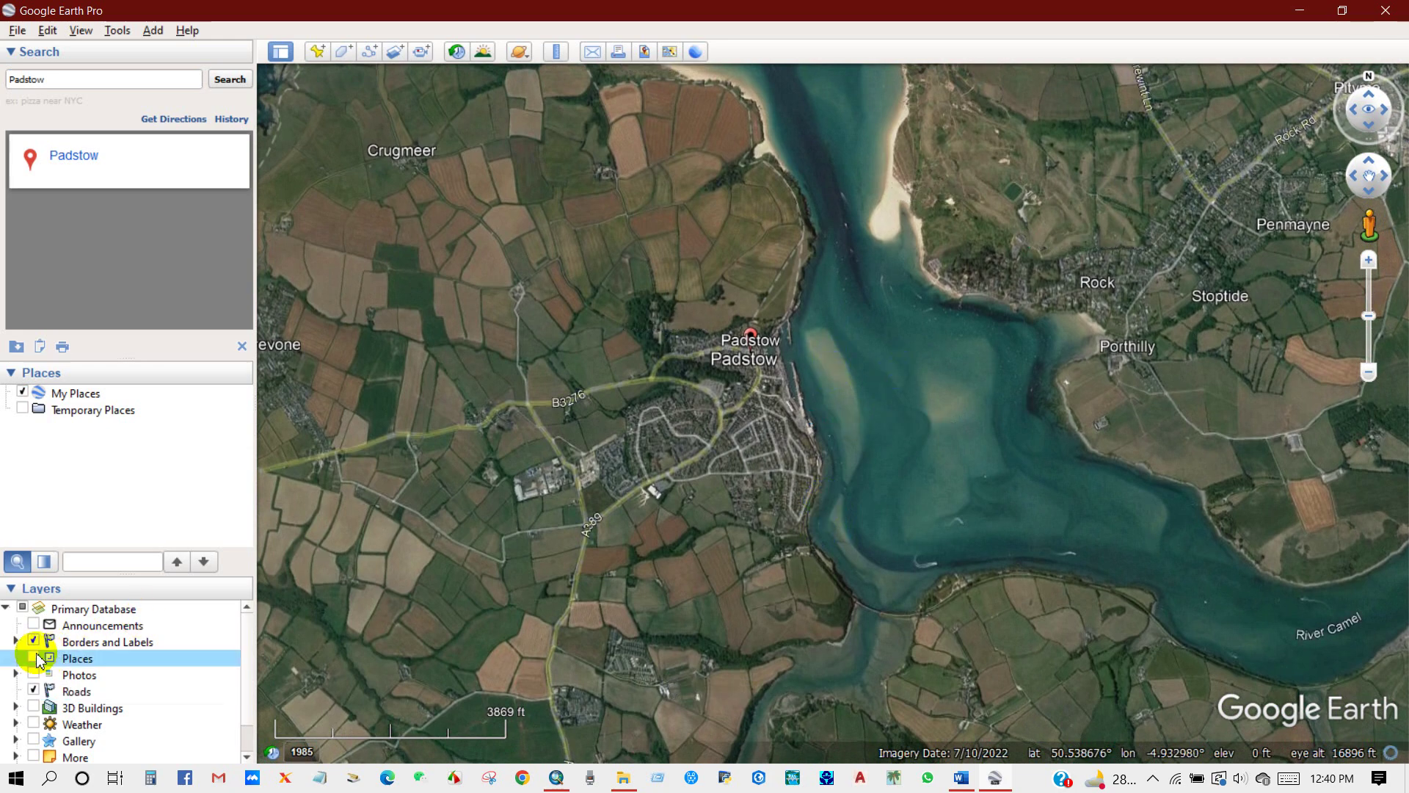
pyautogui.click(35, 642)
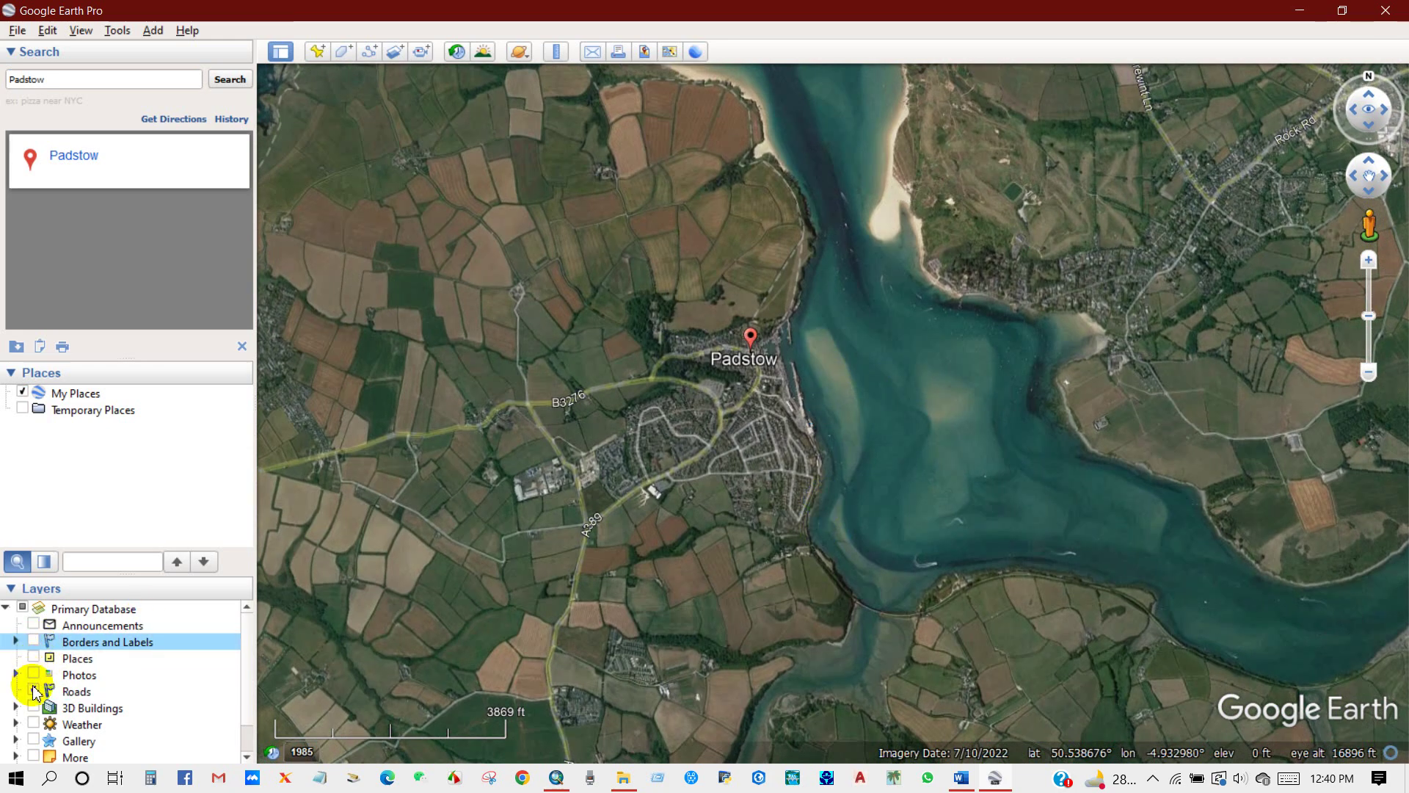
pyautogui.click(34, 692)
pyautogui.moveTo(687, 432); pyautogui.dragTo(685, 431)
pyautogui.click(841, 445)
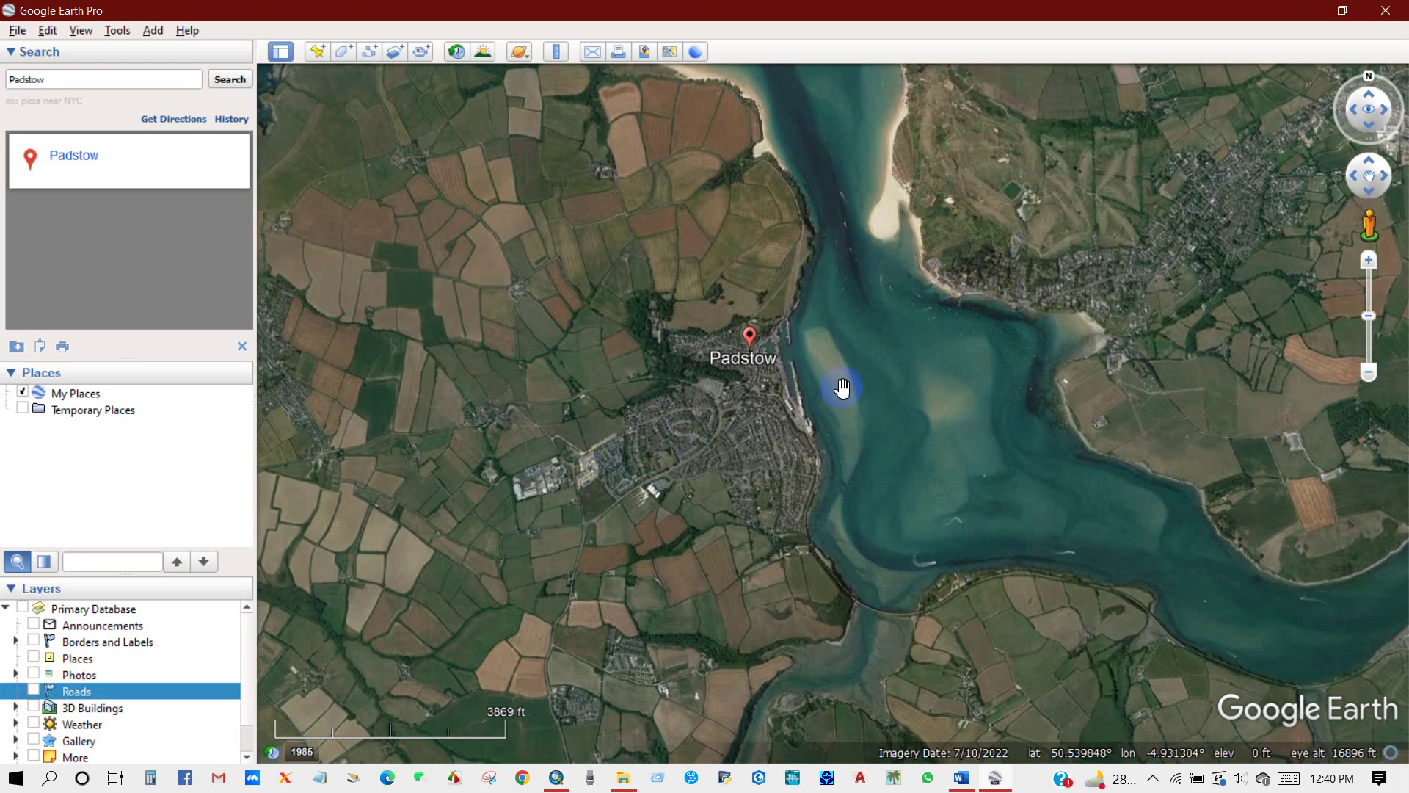
# - Show historical imagery of Padstow and move the imagery date back to 12/2005
pyautogui.click(462, 54)
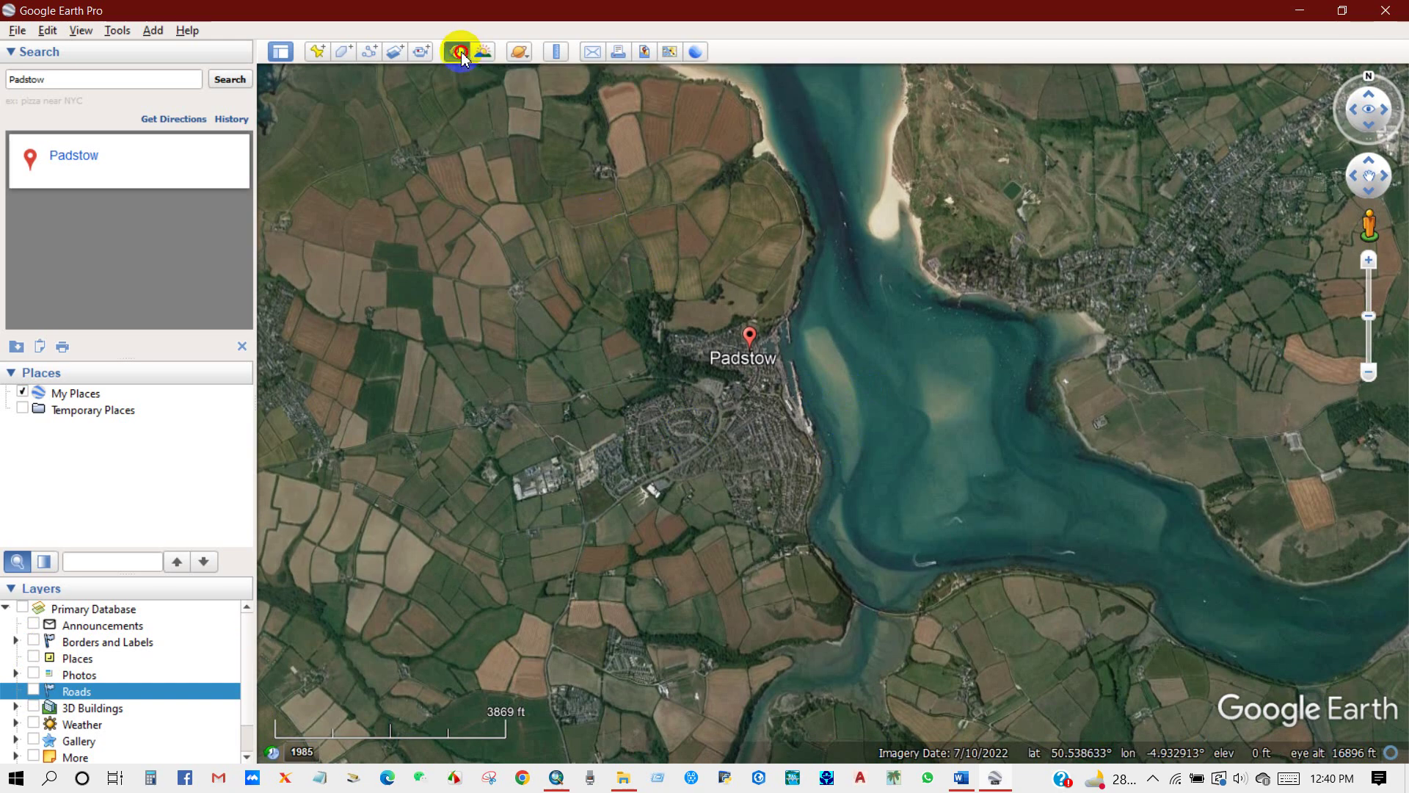
pyautogui.click(458, 52)
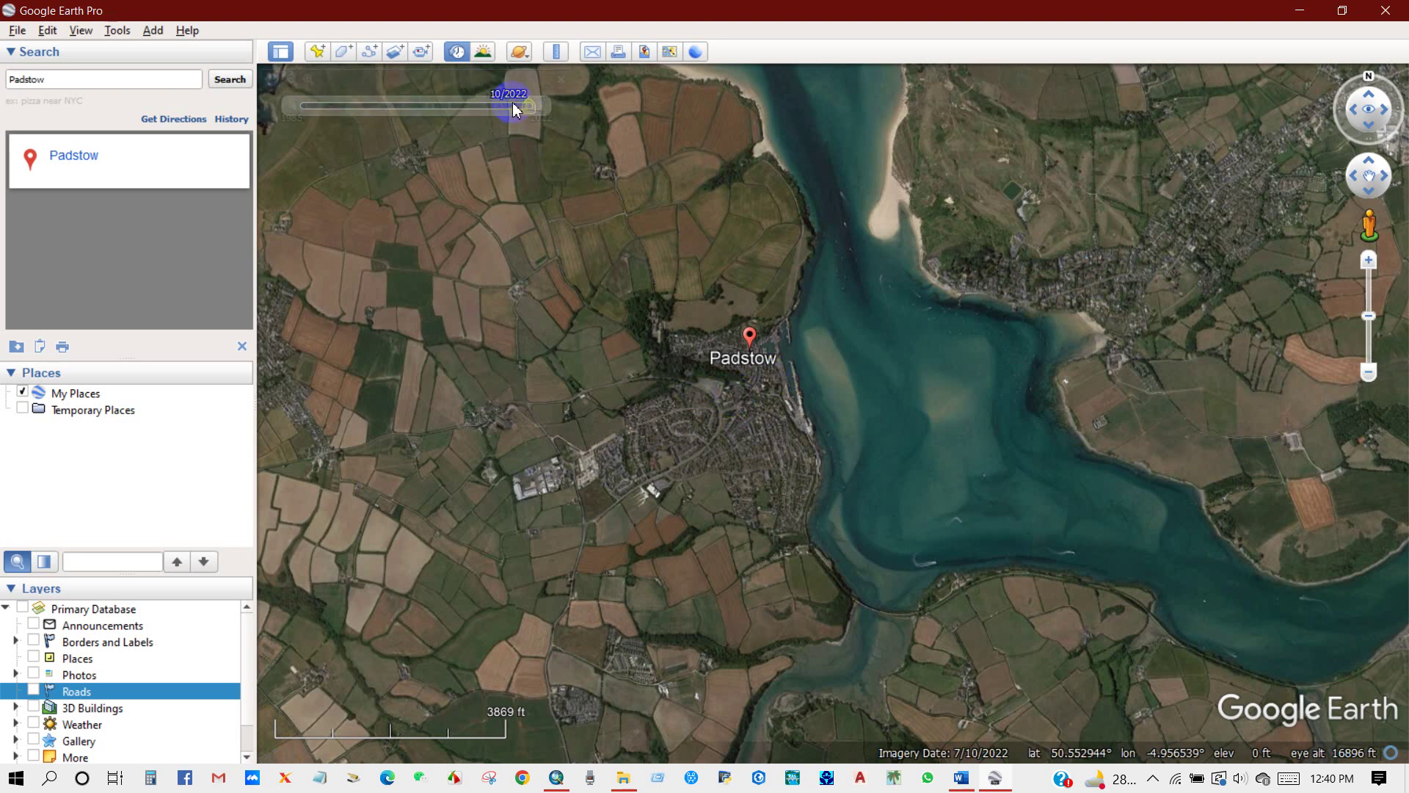
pyautogui.click(512, 110)
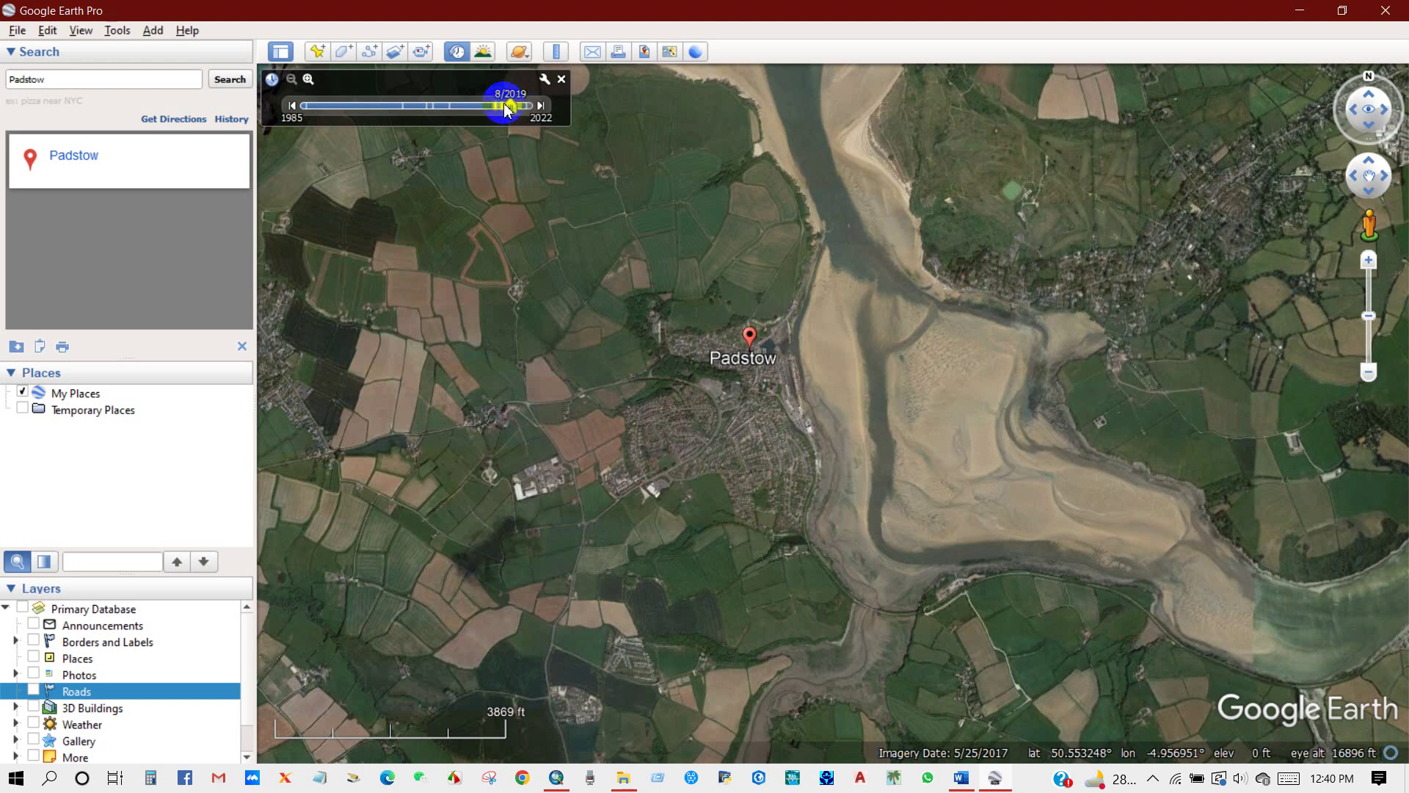
pyautogui.click(496, 110)
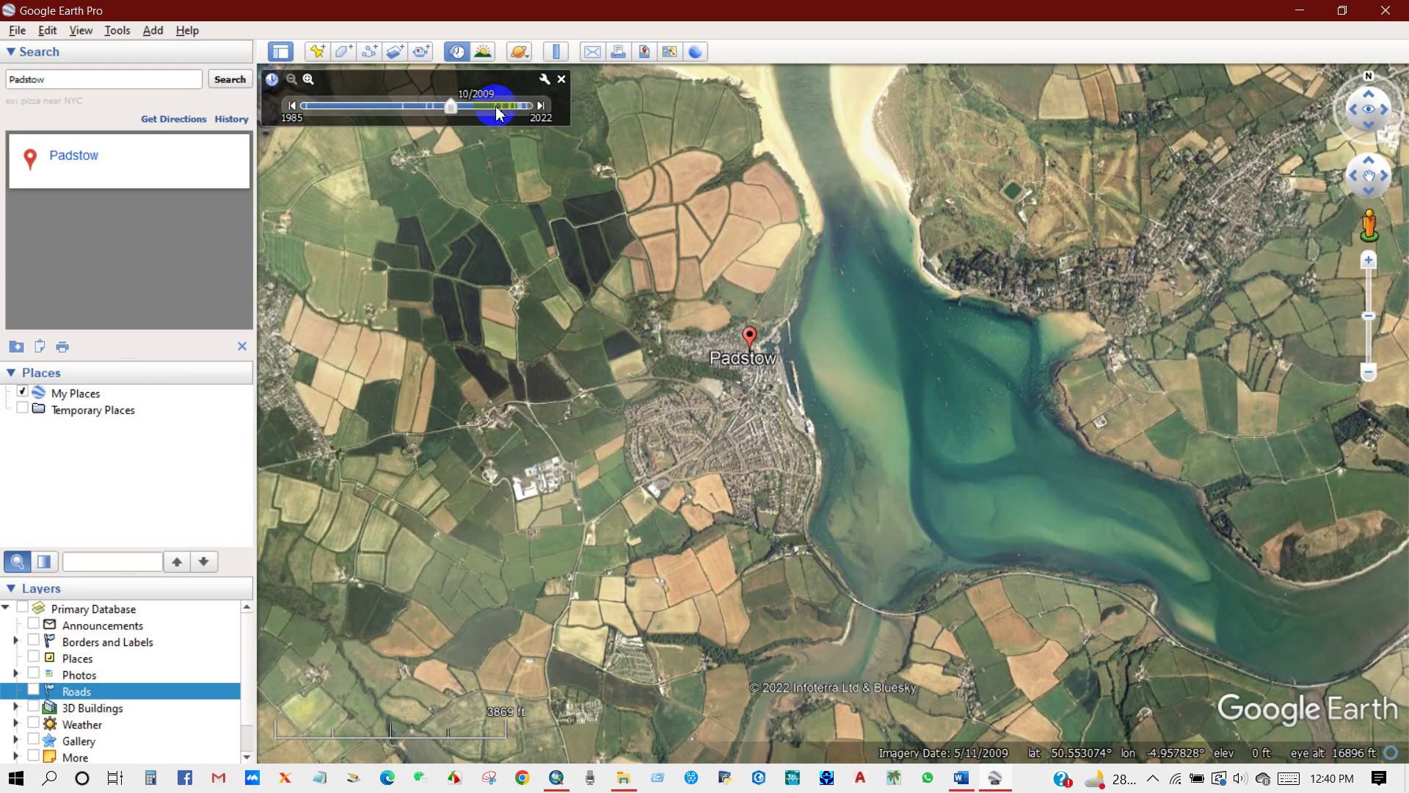
pyautogui.moveTo(456, 110); pyautogui.dragTo(496, 120)
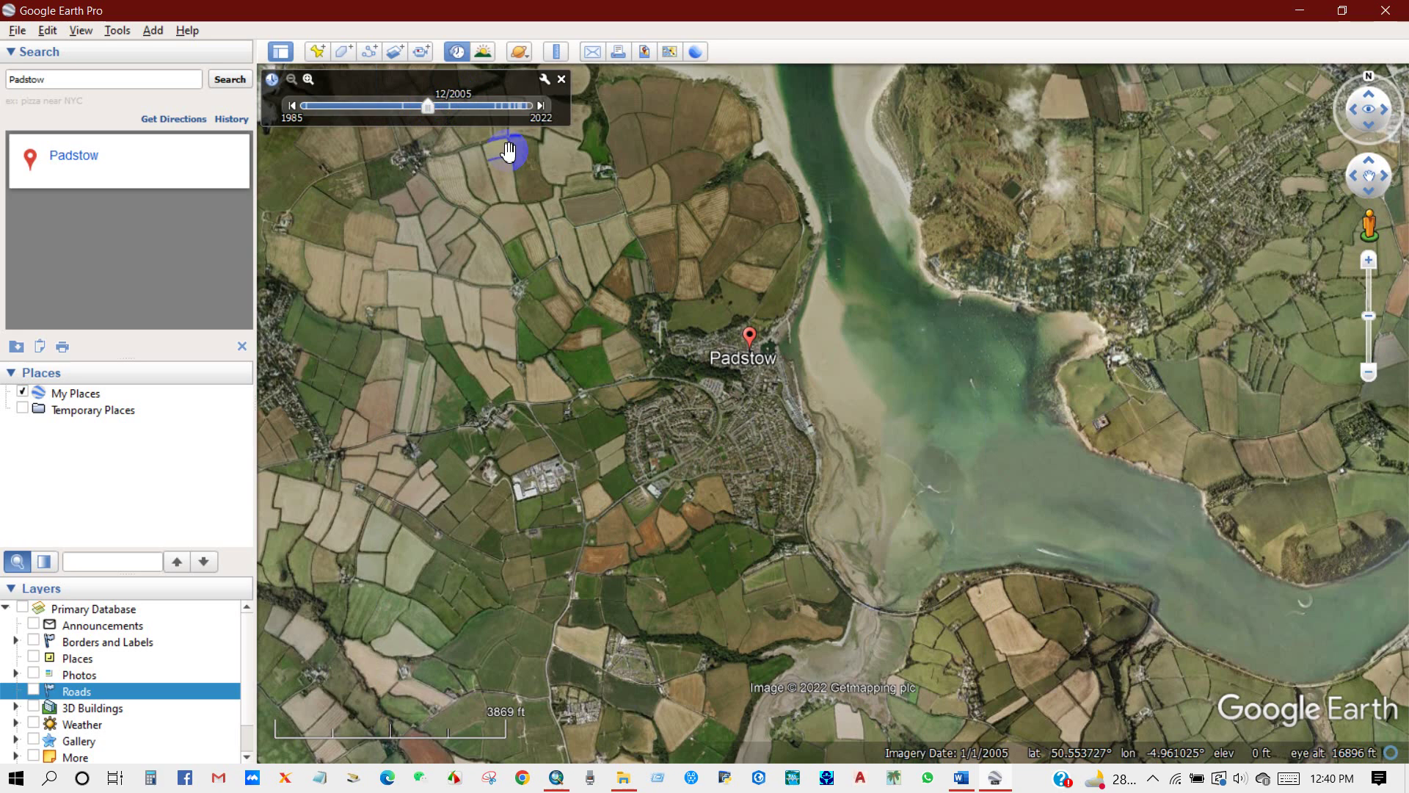
# - Set the historical imagery date to 12/2001 and frame Padstow more closely with its estuary
pyautogui.moveTo(428, 107); pyautogui.dragTo(402, 107)
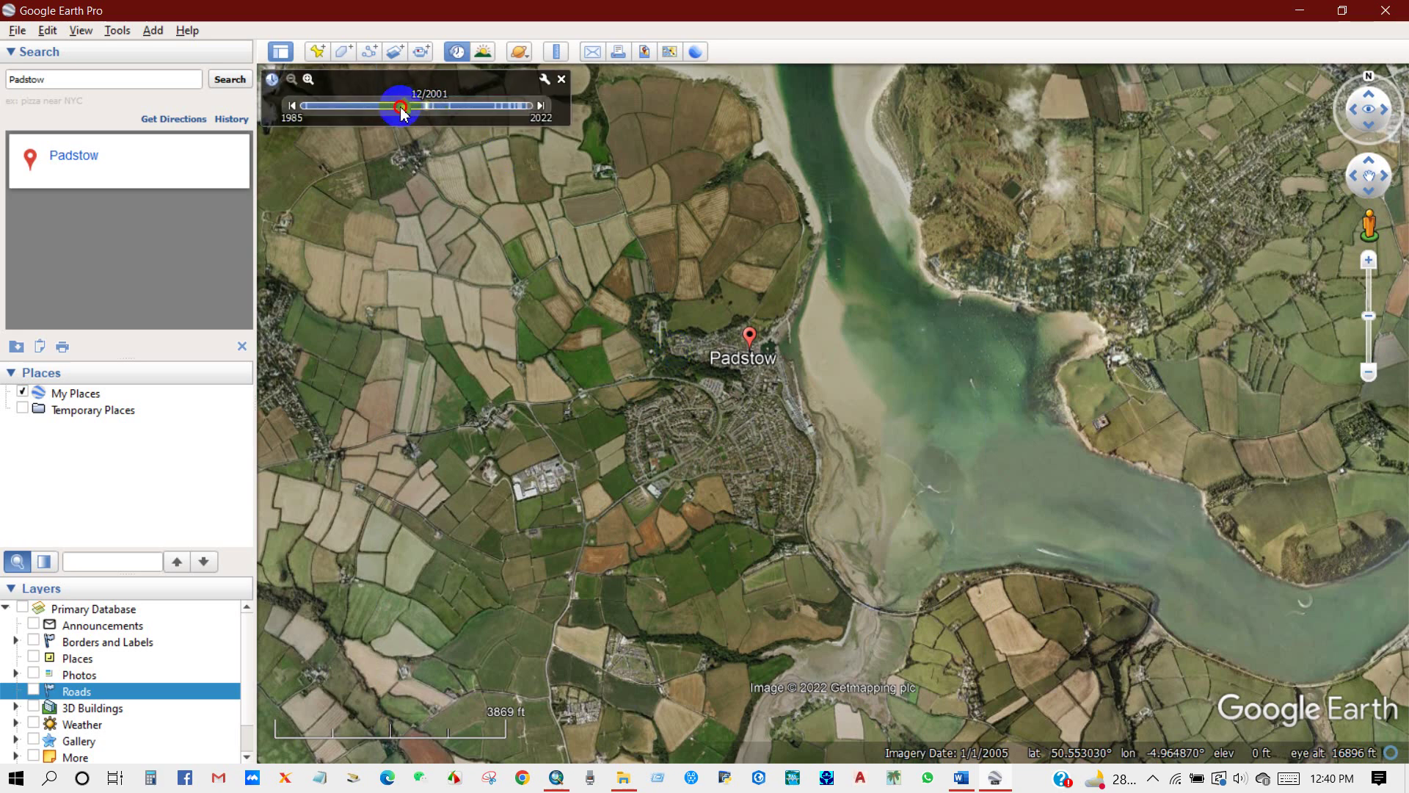
pyautogui.scroll(2, 720, 427)
pyautogui.moveTo(717, 428); pyautogui.dragTo(686, 454)
pyautogui.click(402, 109)
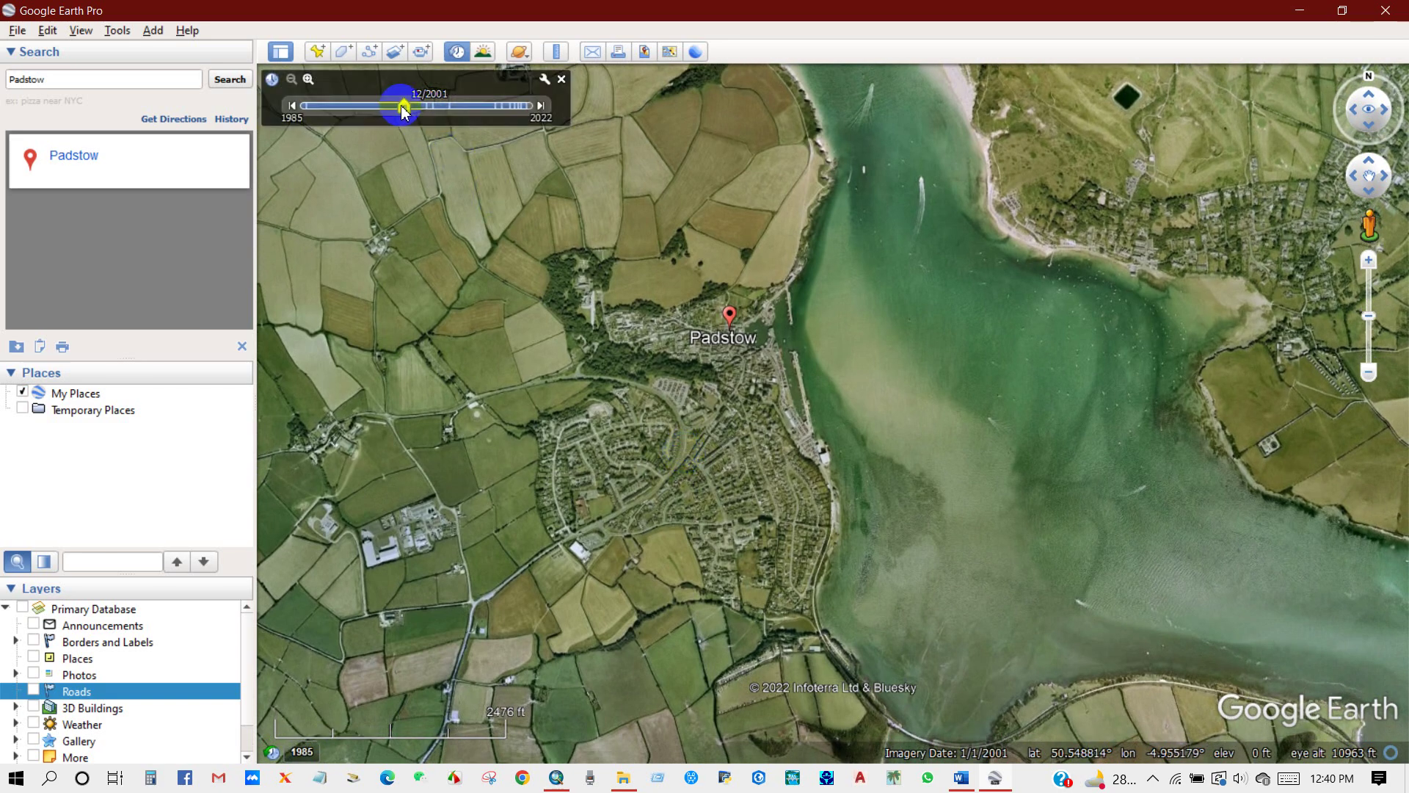
pyautogui.moveTo(666, 416); pyautogui.dragTo(680, 455)
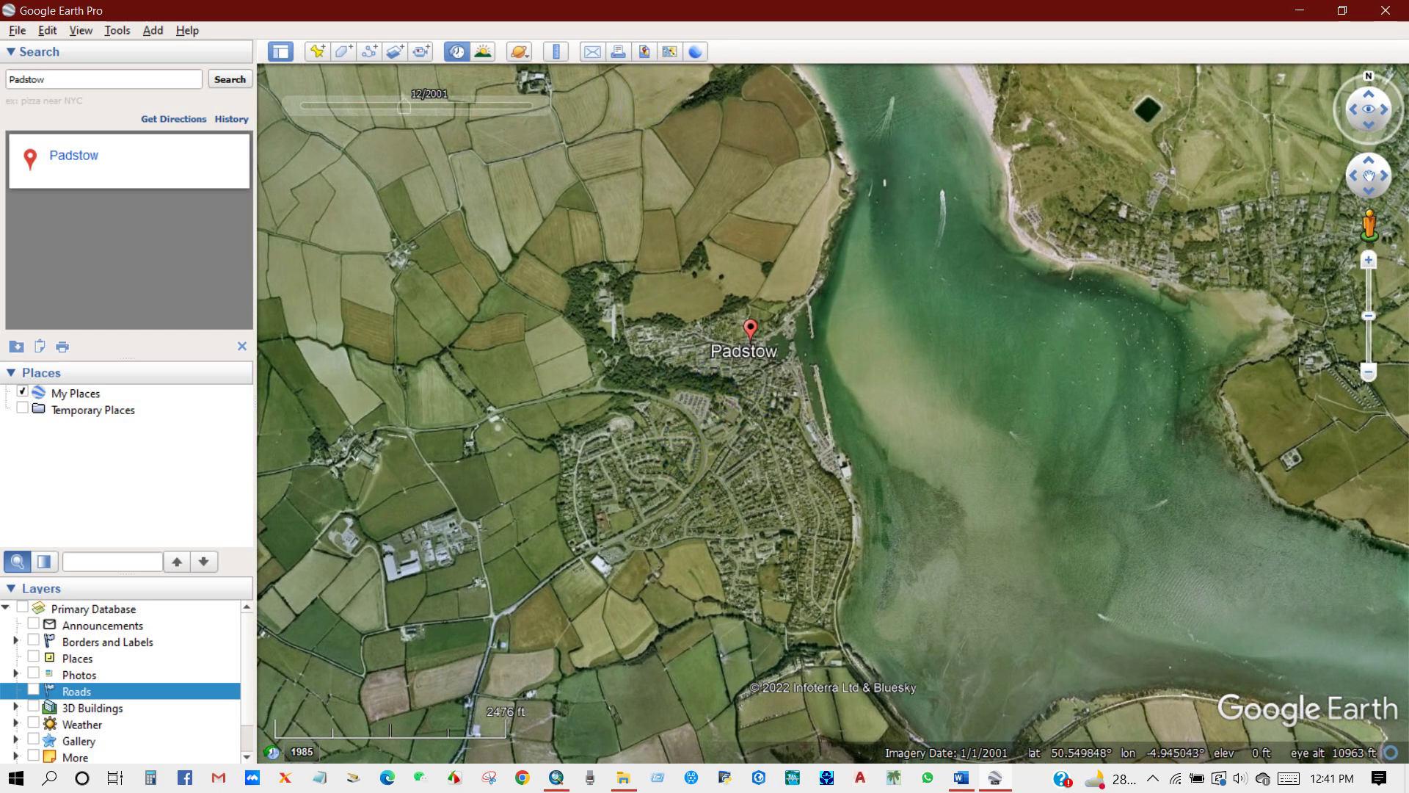
# - Start an image export of the map view and hide its title and description and its legend
pyautogui.click(621, 57)
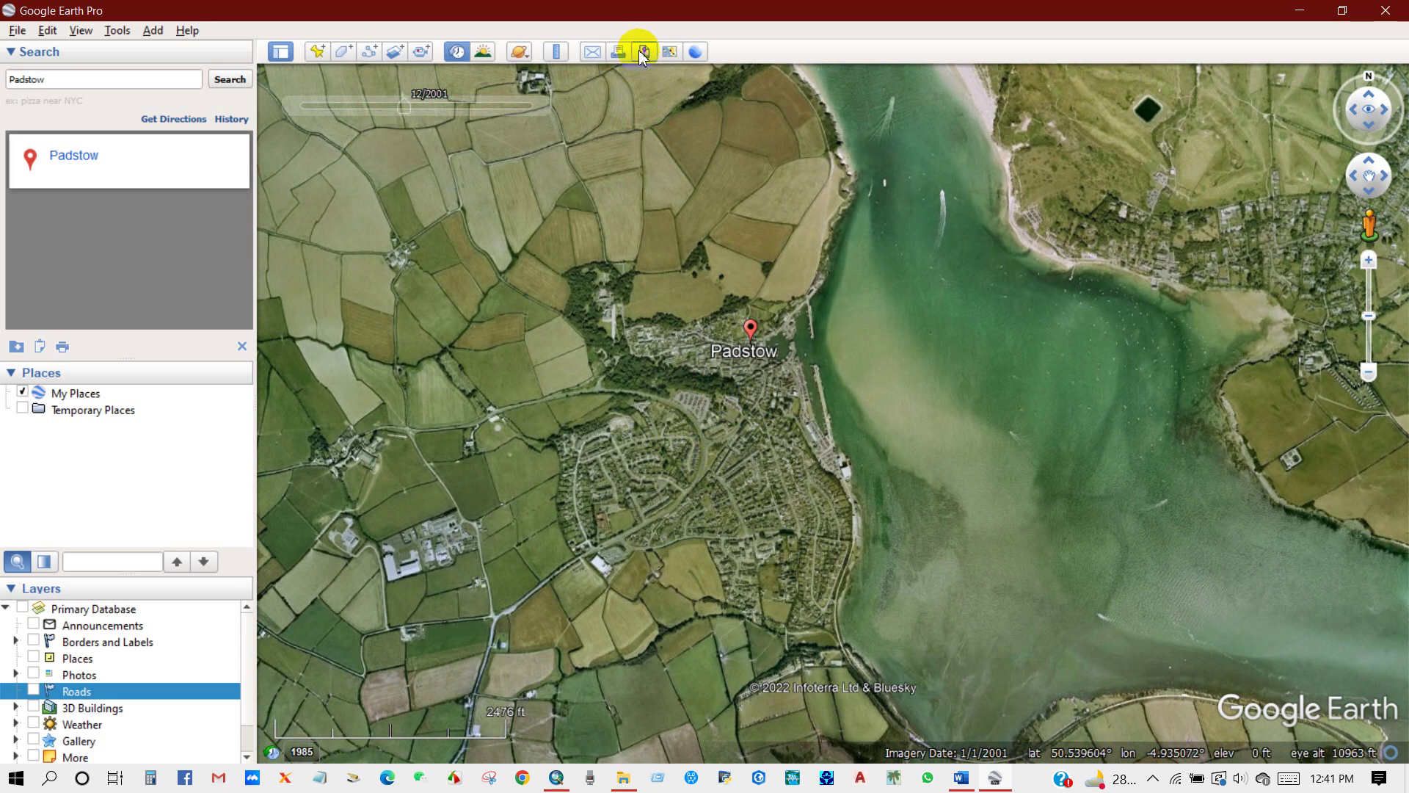
pyautogui.click(641, 55)
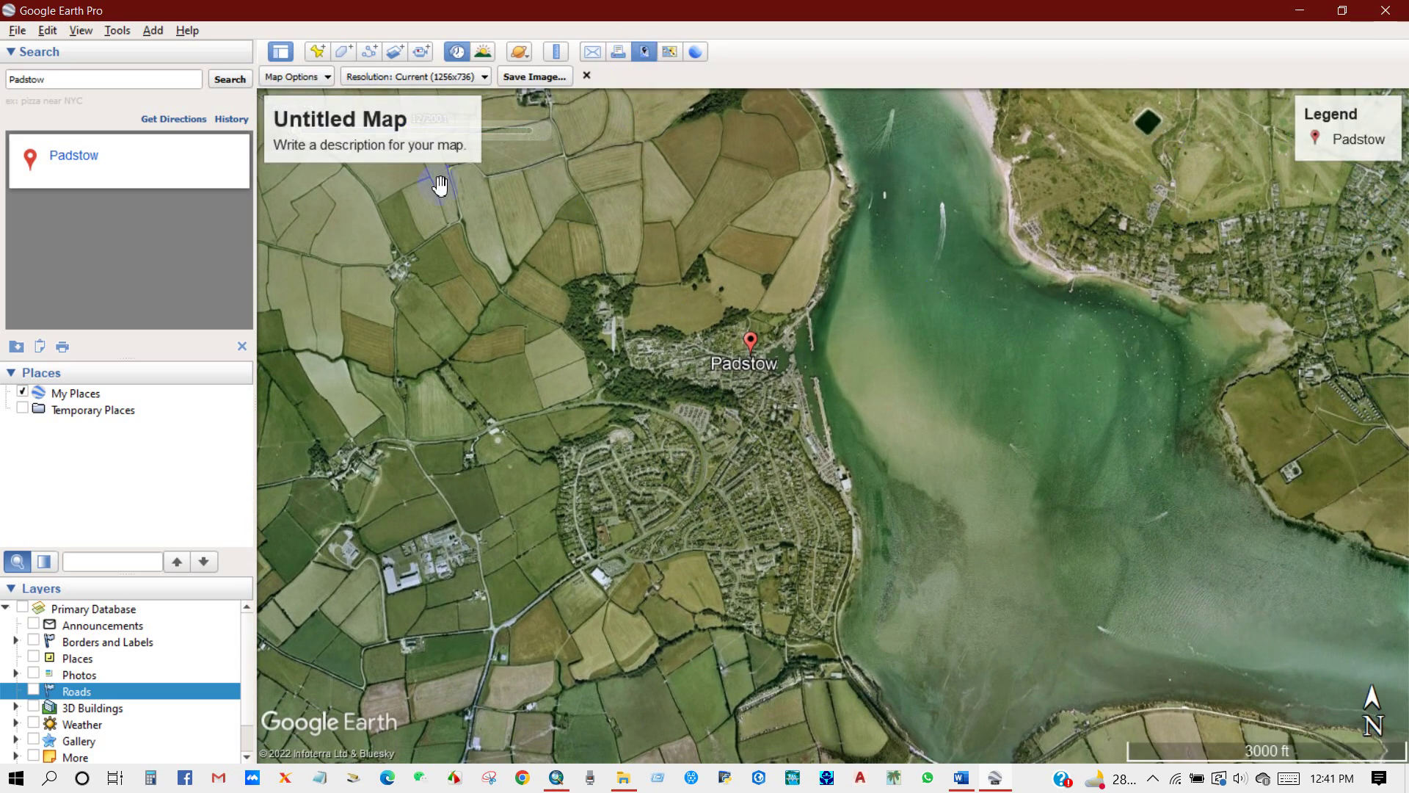
pyautogui.click(323, 81)
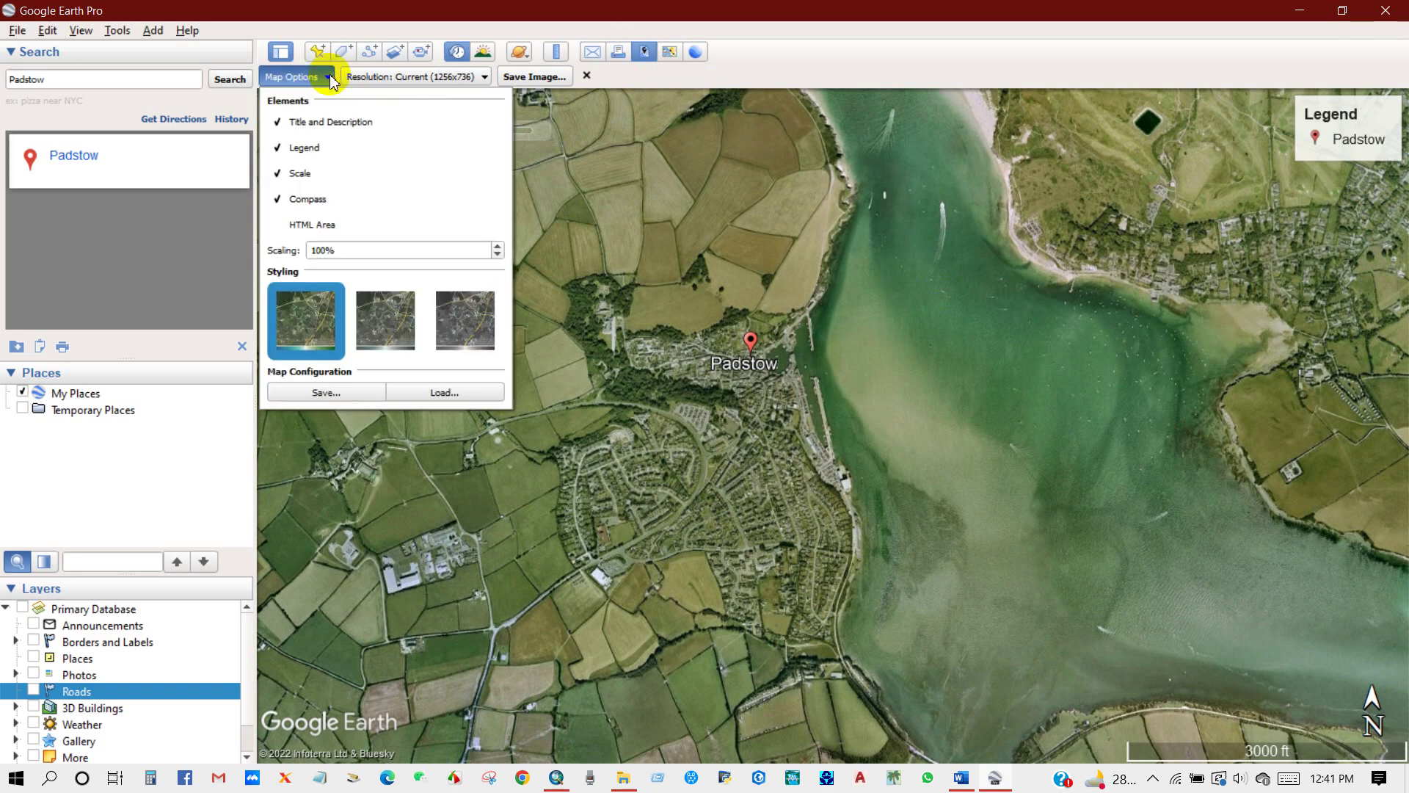
pyautogui.click(282, 123)
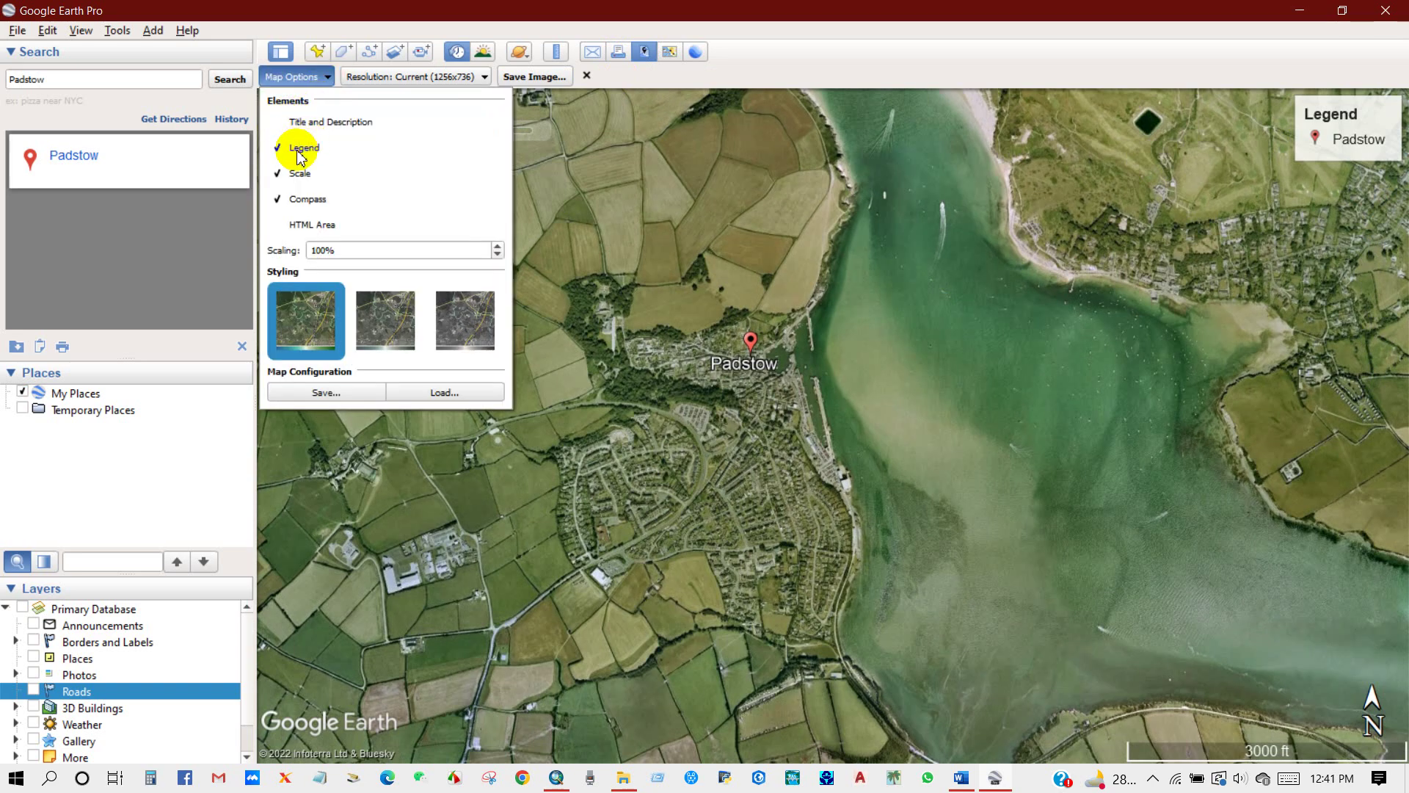
pyautogui.click(301, 147)
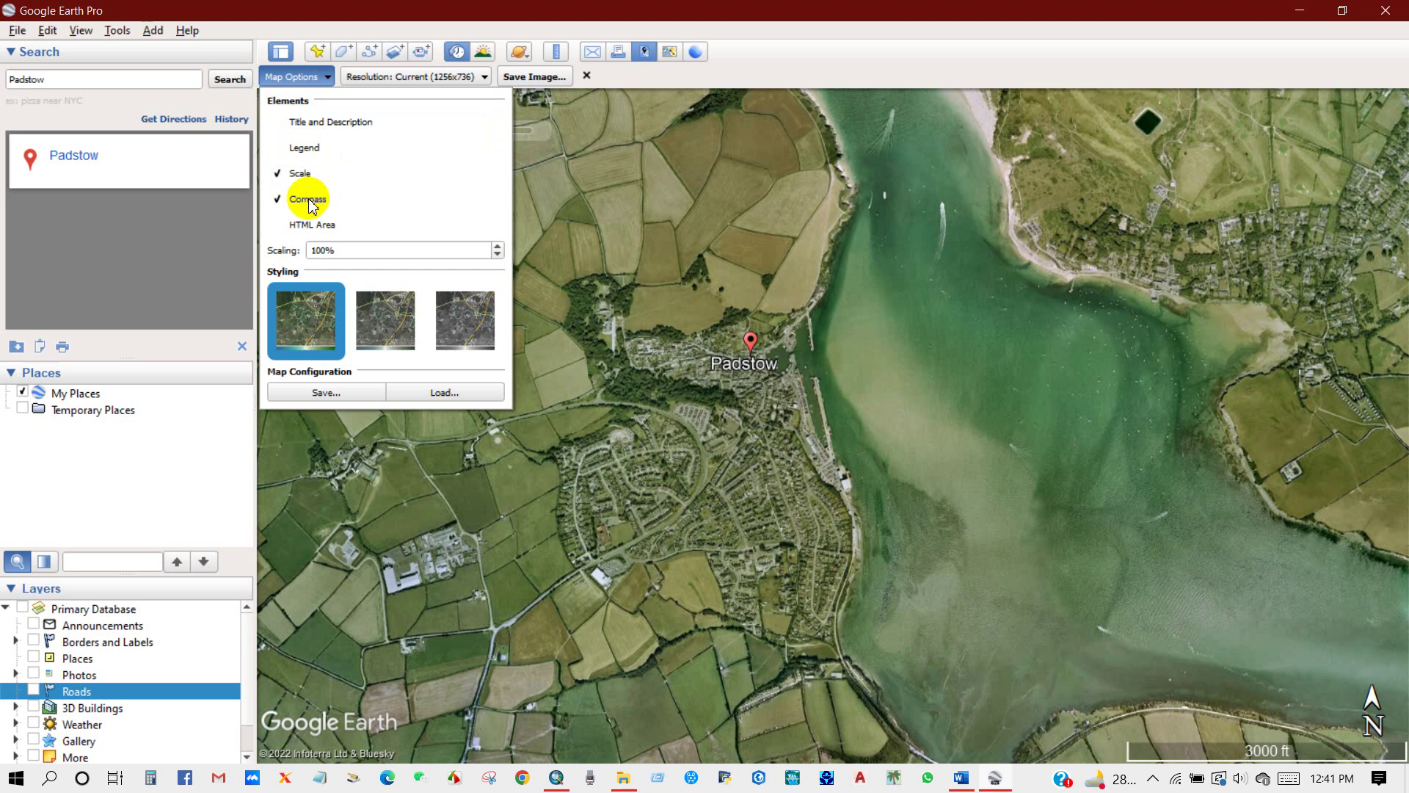
pyautogui.click(571, 177)
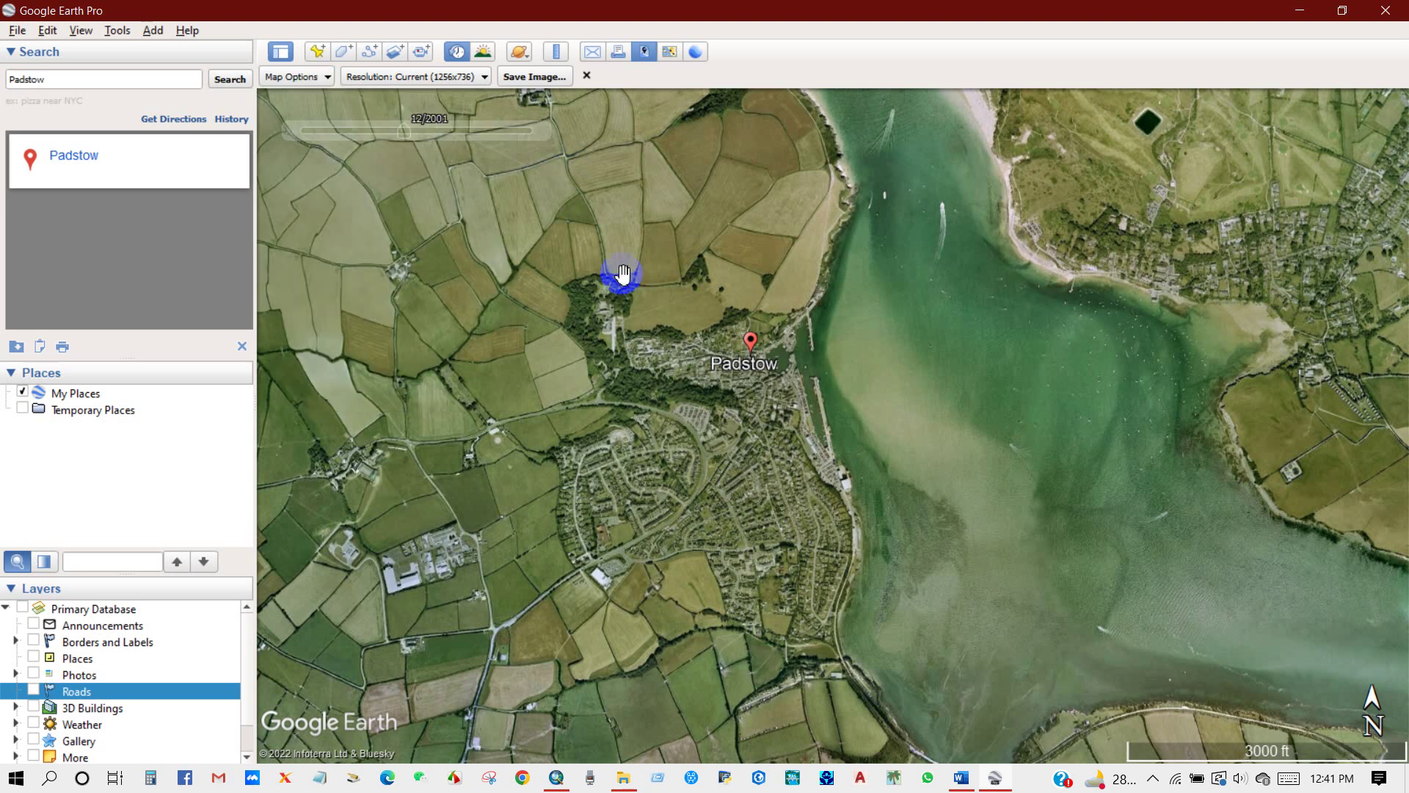
pyautogui.click(436, 133)
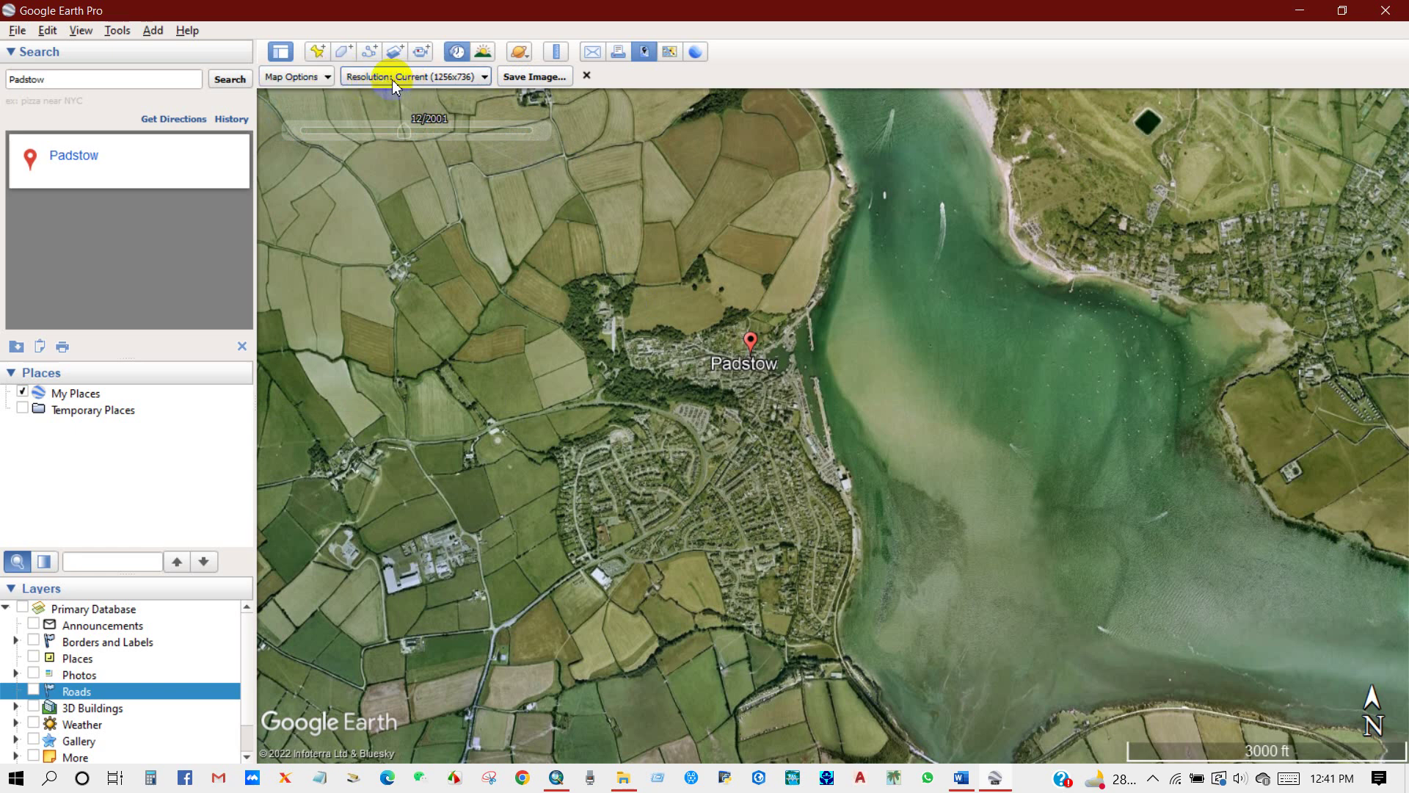
# - Set the export resolution to Maximum (8192x4800) and save the view as JPEG image Padstow 2002 in the Padstow Image folder
pyautogui.click(480, 76)
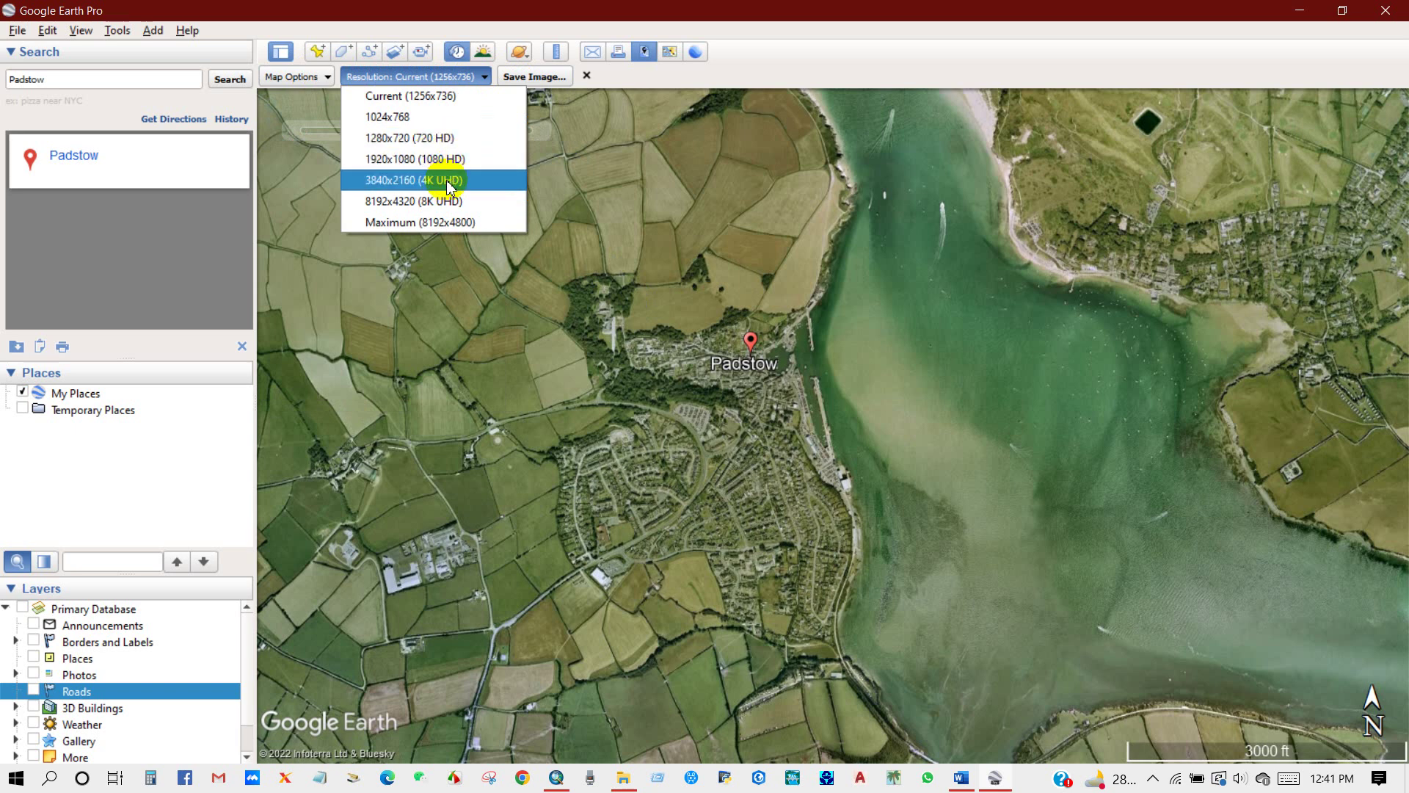
pyautogui.click(455, 223)
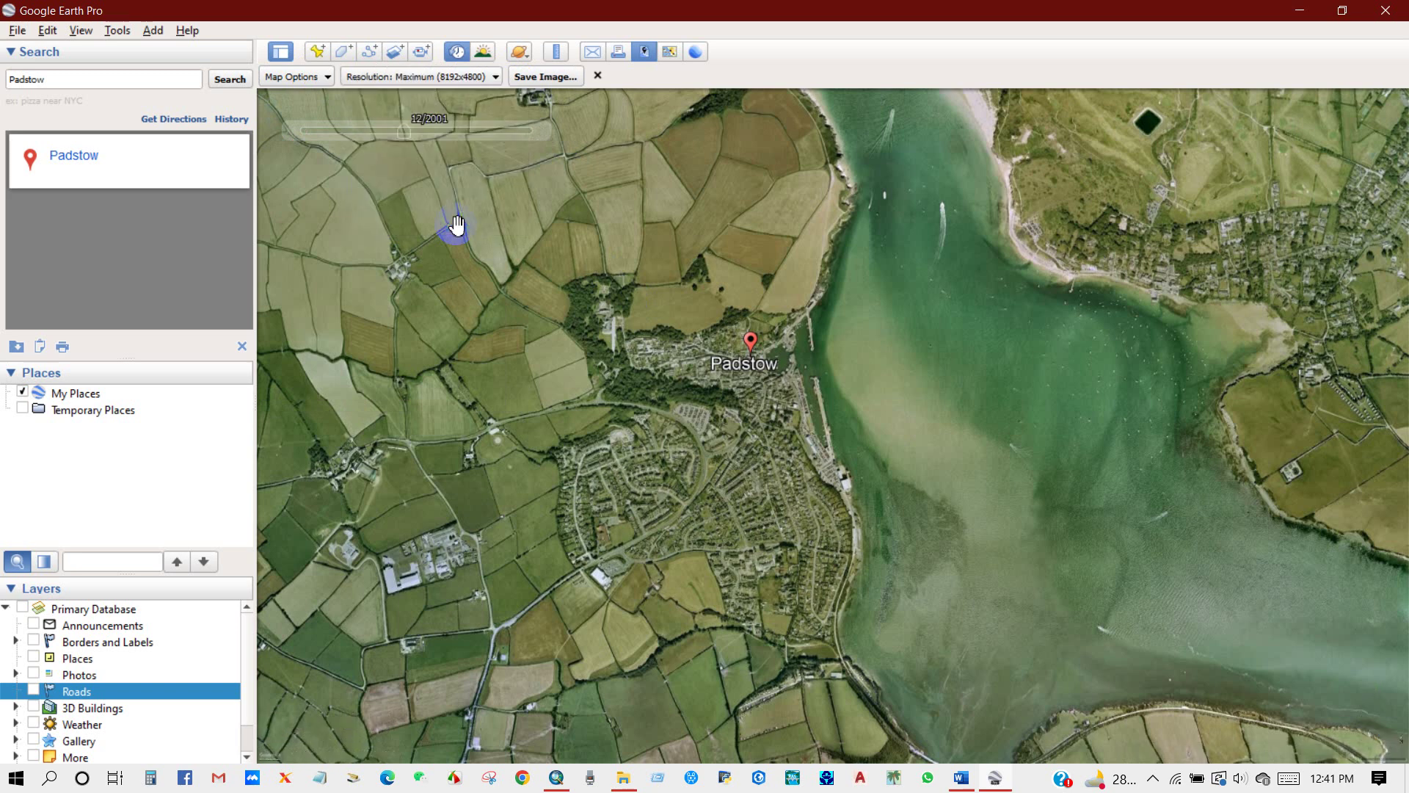
pyautogui.click(531, 77)
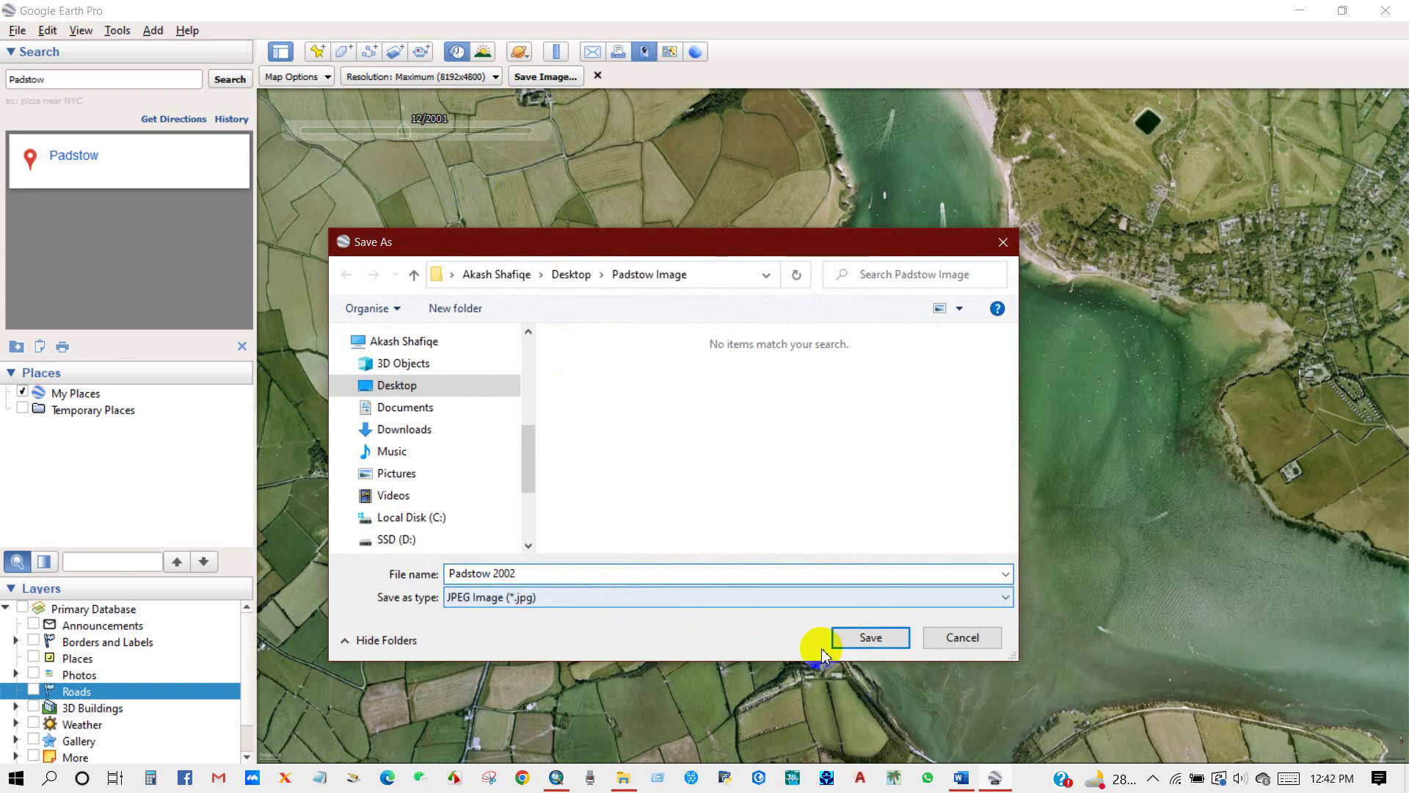
pyautogui.click(874, 637)
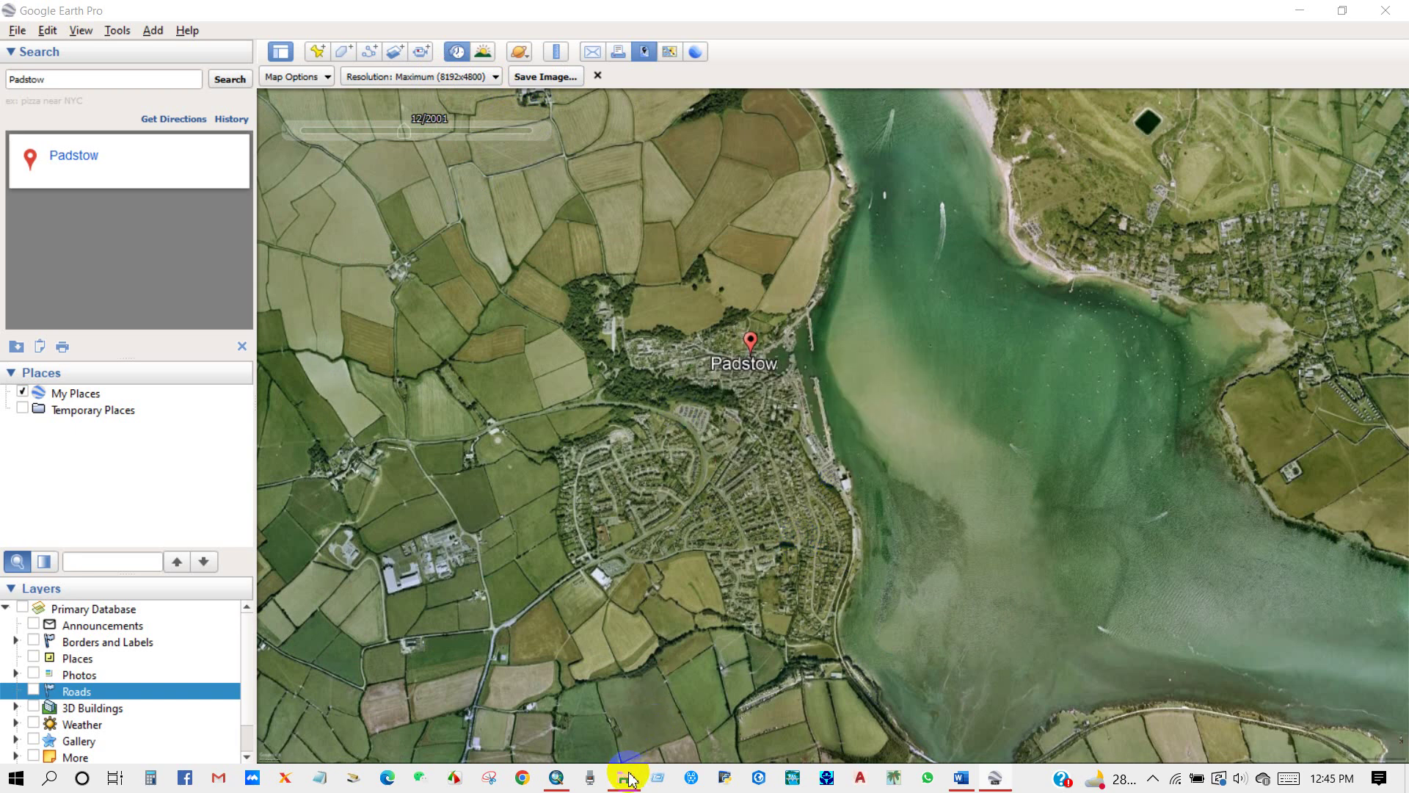
# - Open the exported Padstow 2002 image from its folder and examine the town, fields and estuary shore up close for image quality
pyautogui.click(629, 778)
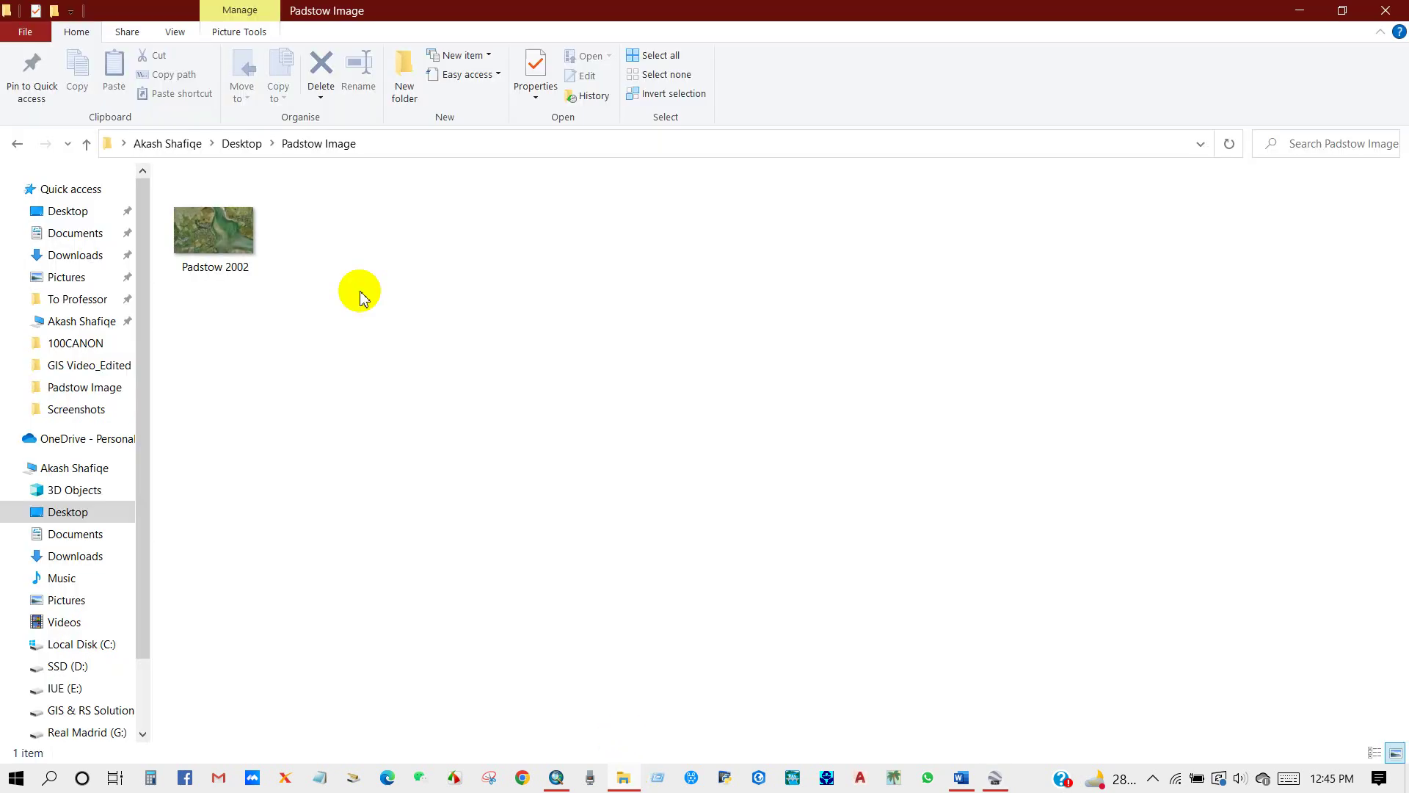
pyautogui.doubleClick(214, 235)
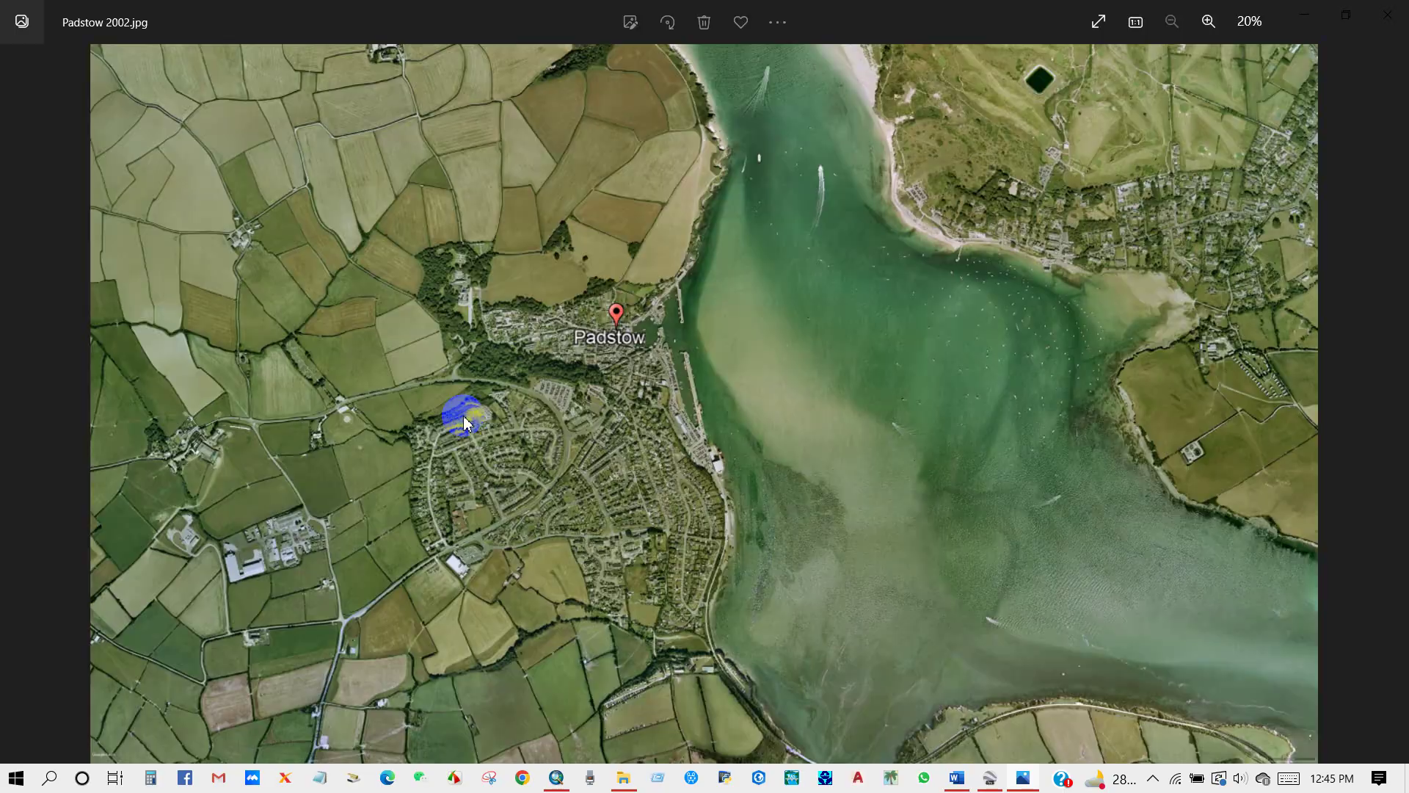
pyautogui.scroll(10, 586, 447)
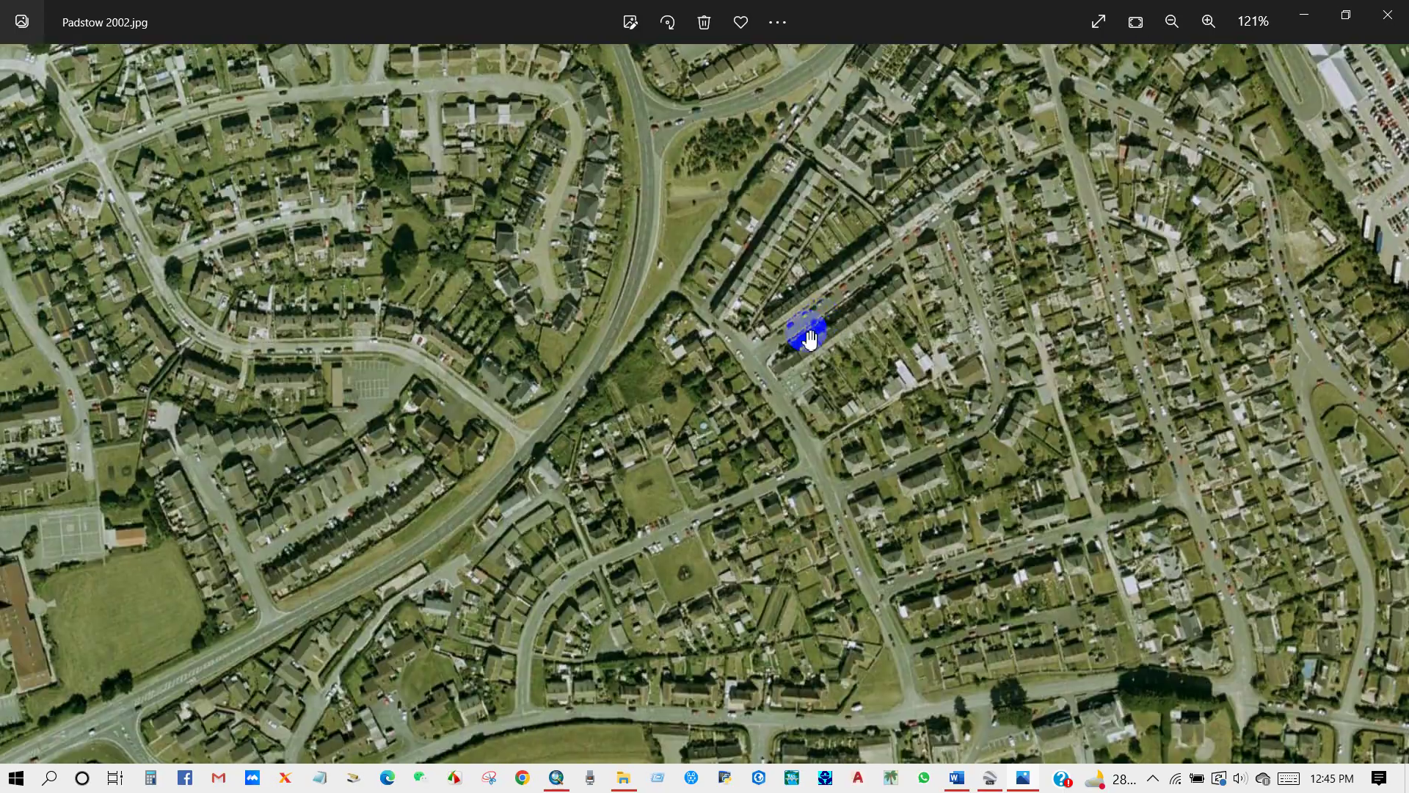
pyautogui.moveTo(596, 461); pyautogui.dragTo(982, 206)
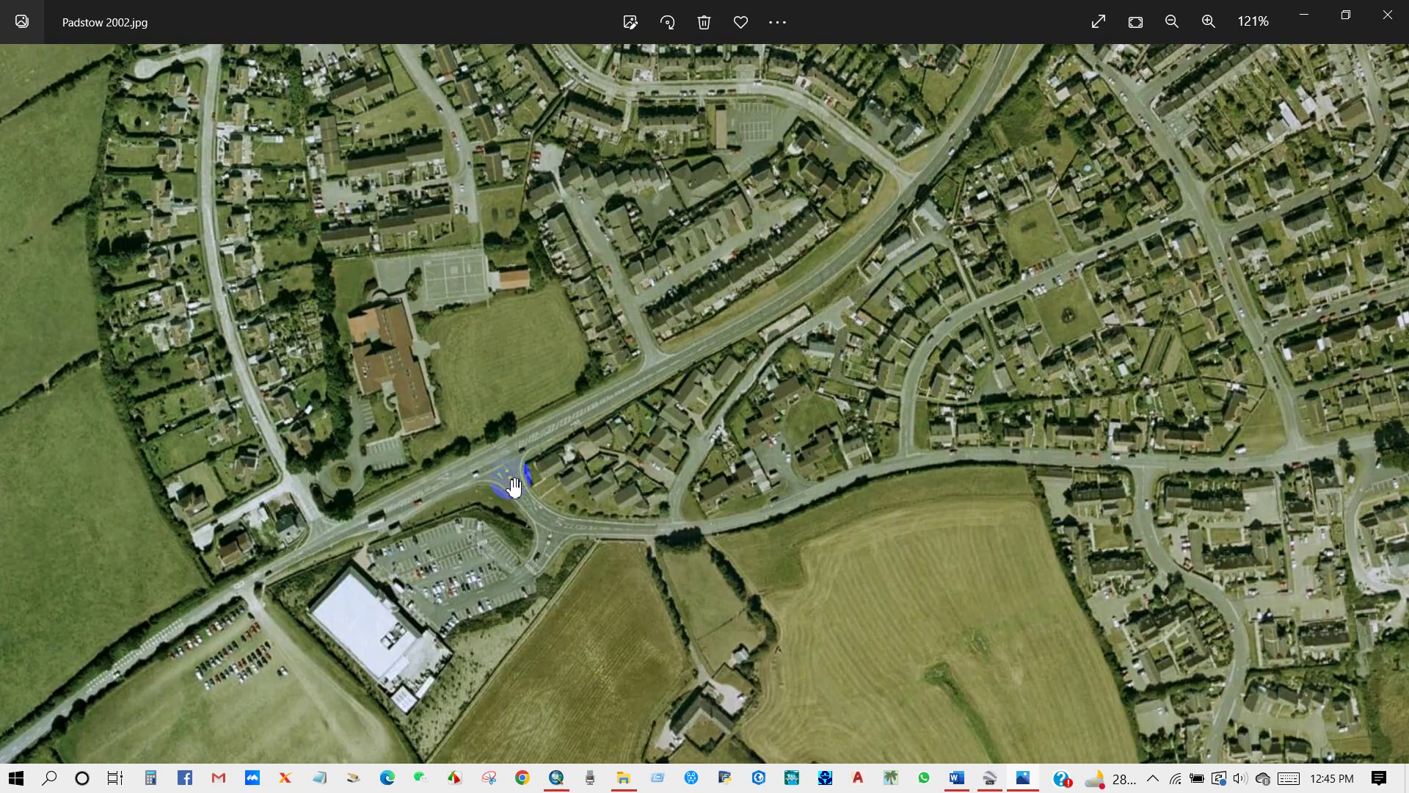
pyautogui.moveTo(382, 461); pyautogui.dragTo(1117, 419)
pyautogui.moveTo(681, 275); pyautogui.dragTo(1254, 302)
pyautogui.moveTo(878, 335); pyautogui.dragTo(944, 324)
pyautogui.moveTo(344, 427); pyautogui.dragTo(676, 553)
pyautogui.moveTo(664, 420); pyautogui.dragTo(752, 723)
pyautogui.moveTo(671, 396); pyautogui.dragTo(635, 608)
pyautogui.moveTo(756, 264); pyautogui.dragTo(287, 473)
pyautogui.moveTo(813, 348); pyautogui.dragTo(695, 234)
pyautogui.scroll(-6, 624, 322)
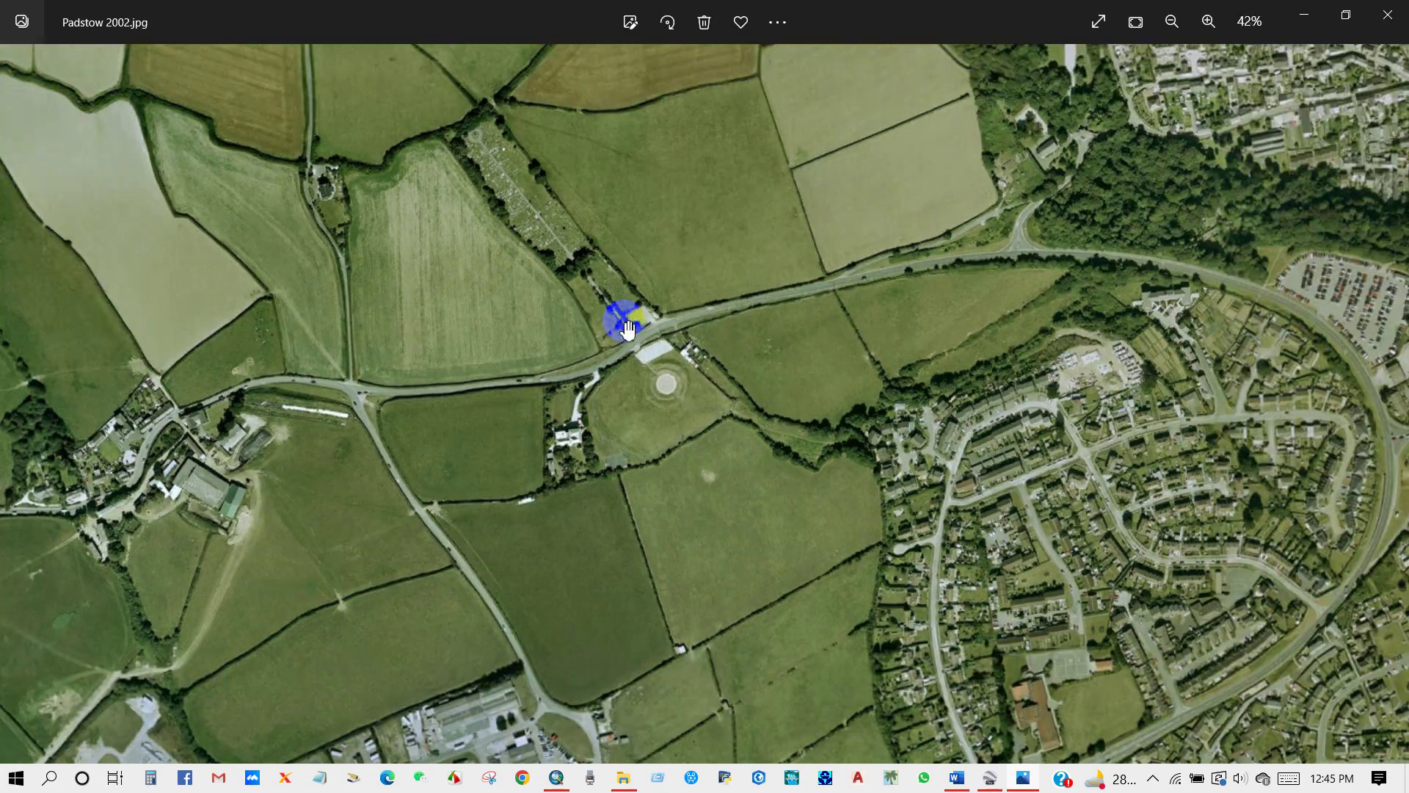
pyautogui.scroll(8, 1180, 183)
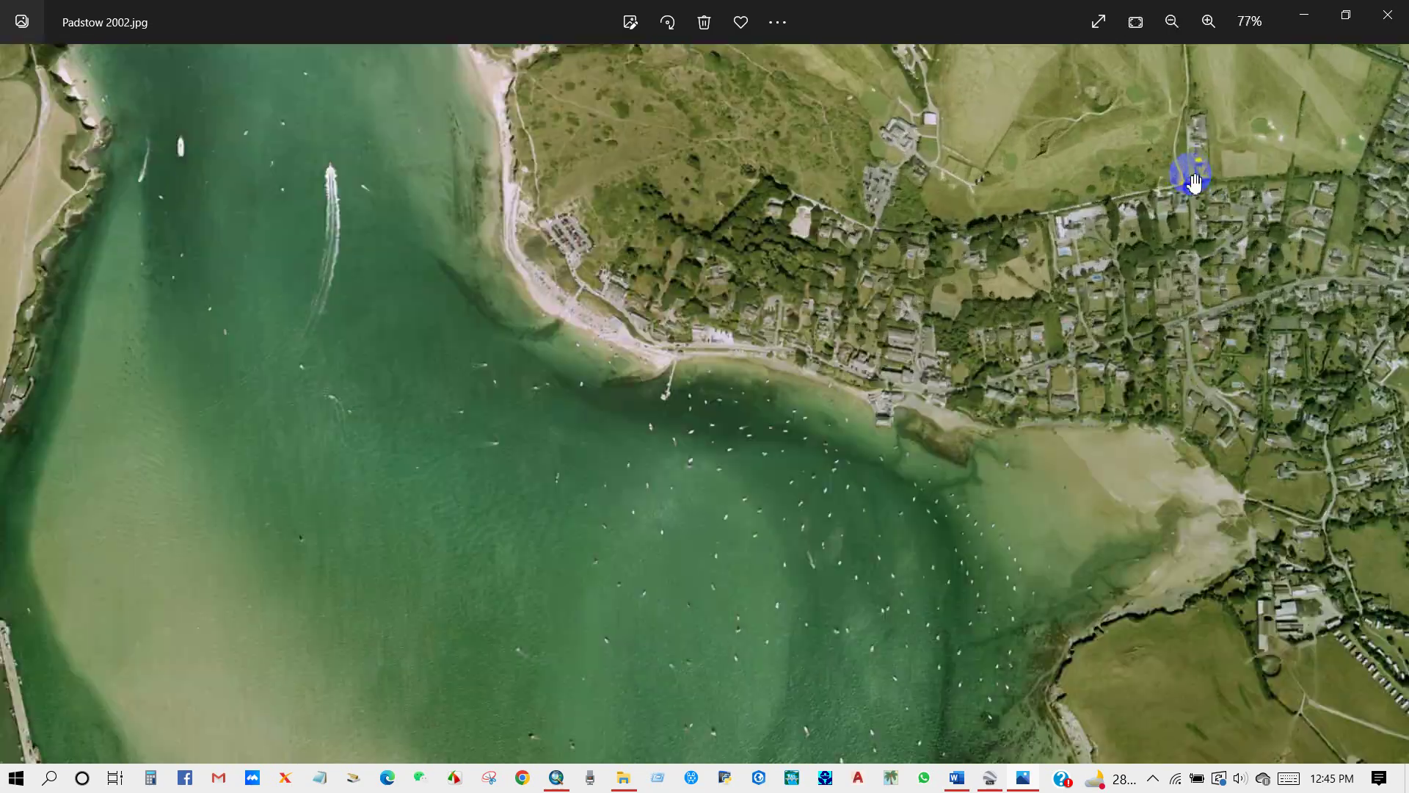
pyautogui.scroll(1, 863, 403)
pyautogui.scroll(-8, 837, 382)
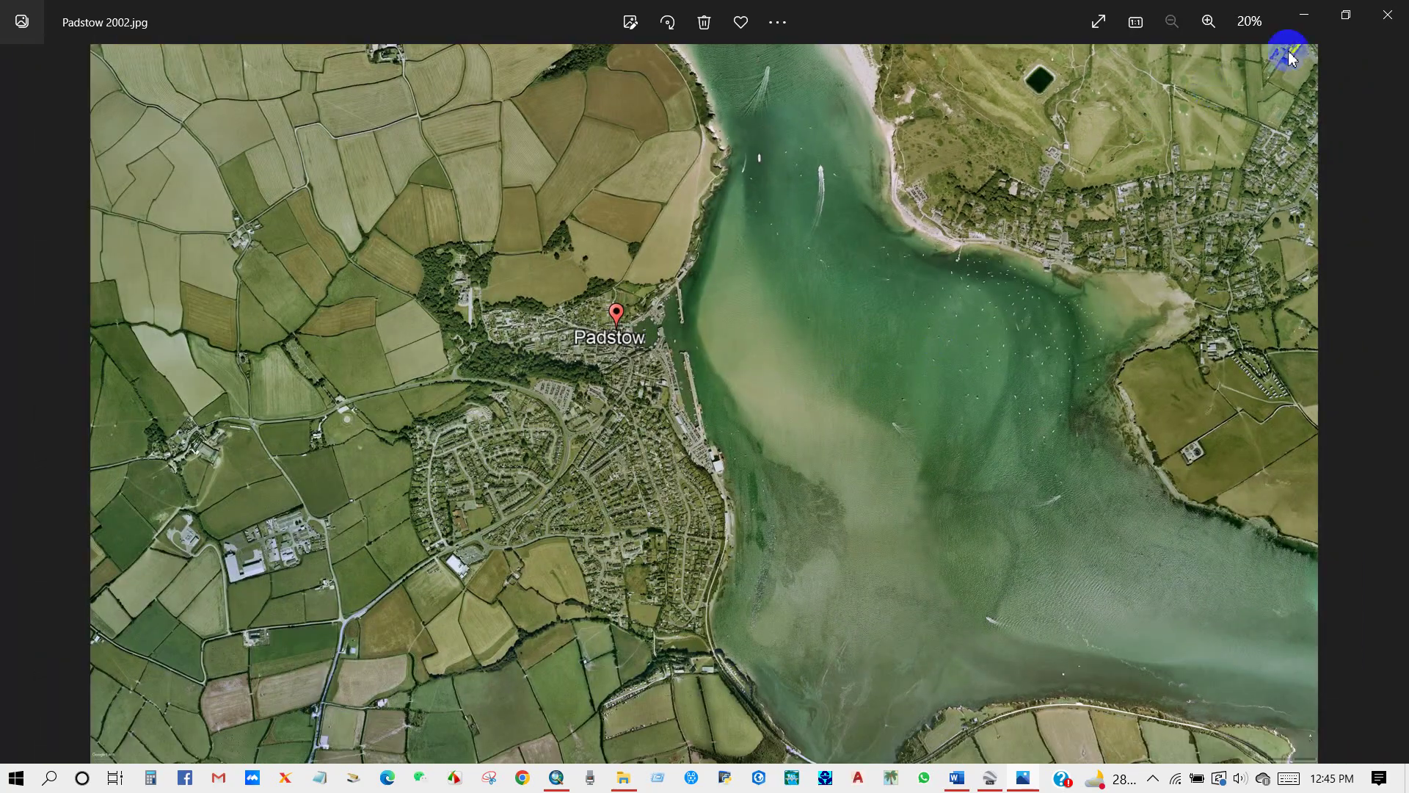
pyautogui.click(1388, 14)
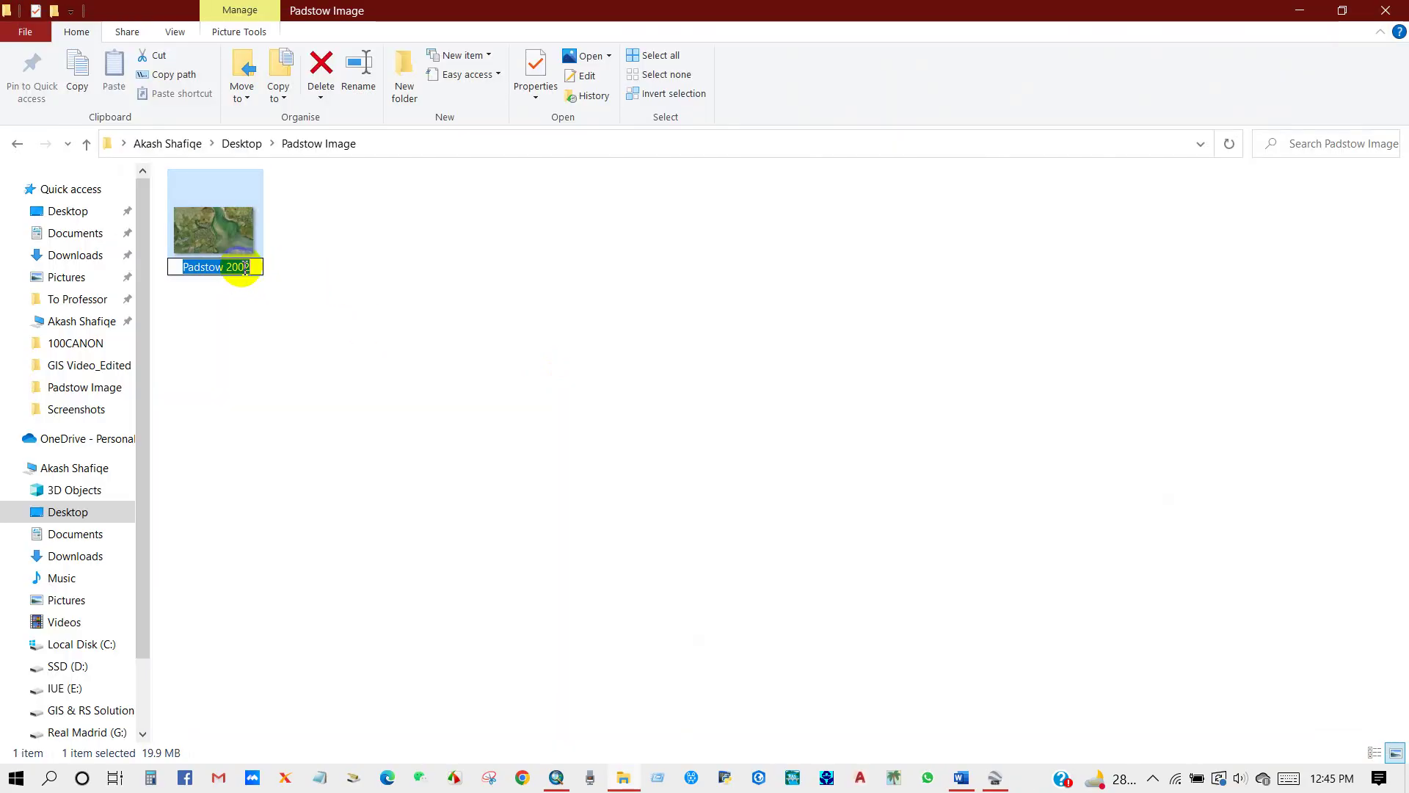
# - Rename the exported image file as Padstow 2001
pyautogui.click(251, 267)
pyautogui.click(313, 329)
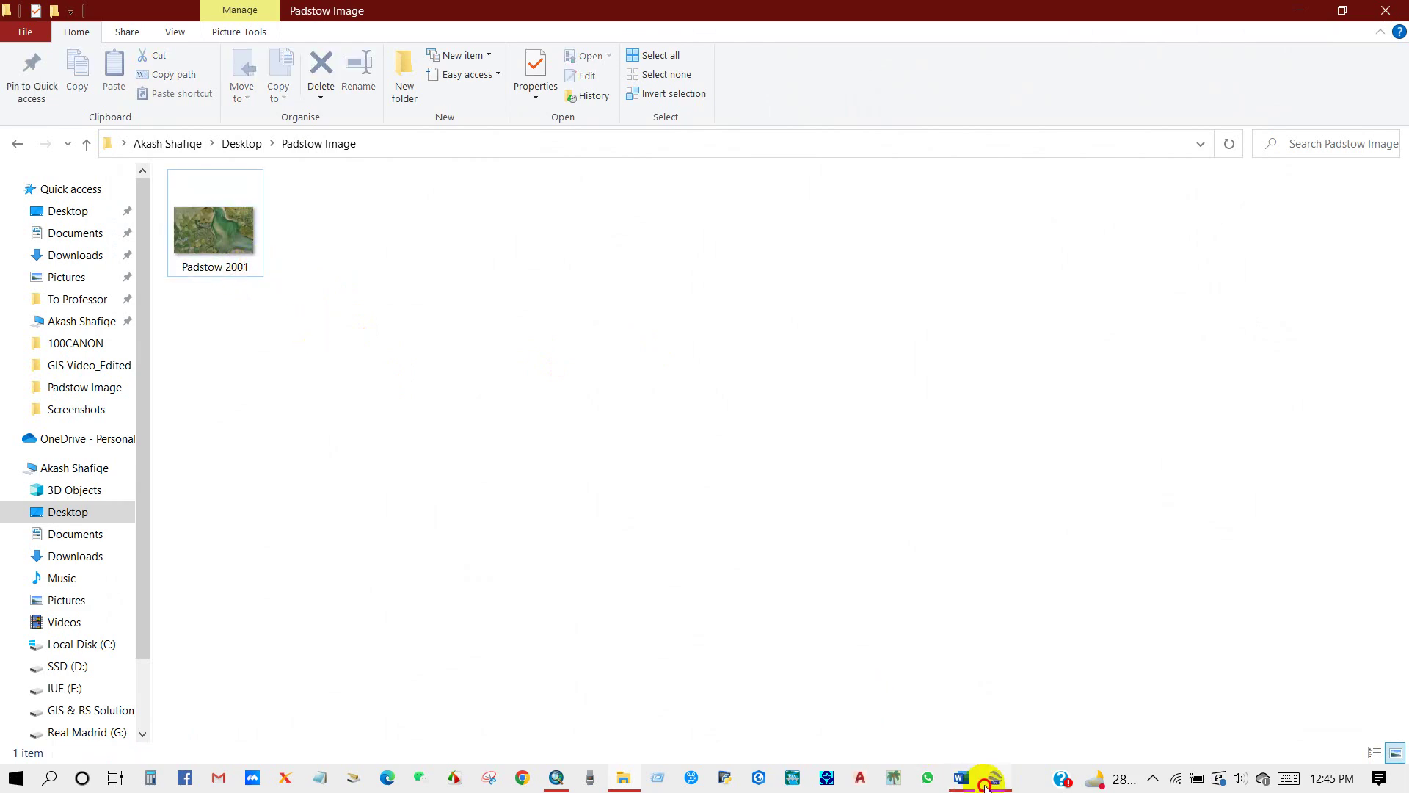
# - Switch to Google Earth Pro, set the historical imagery date to 12/2006 and choose the Maximum (8192x4800) export resolution
pyautogui.click(986, 784)
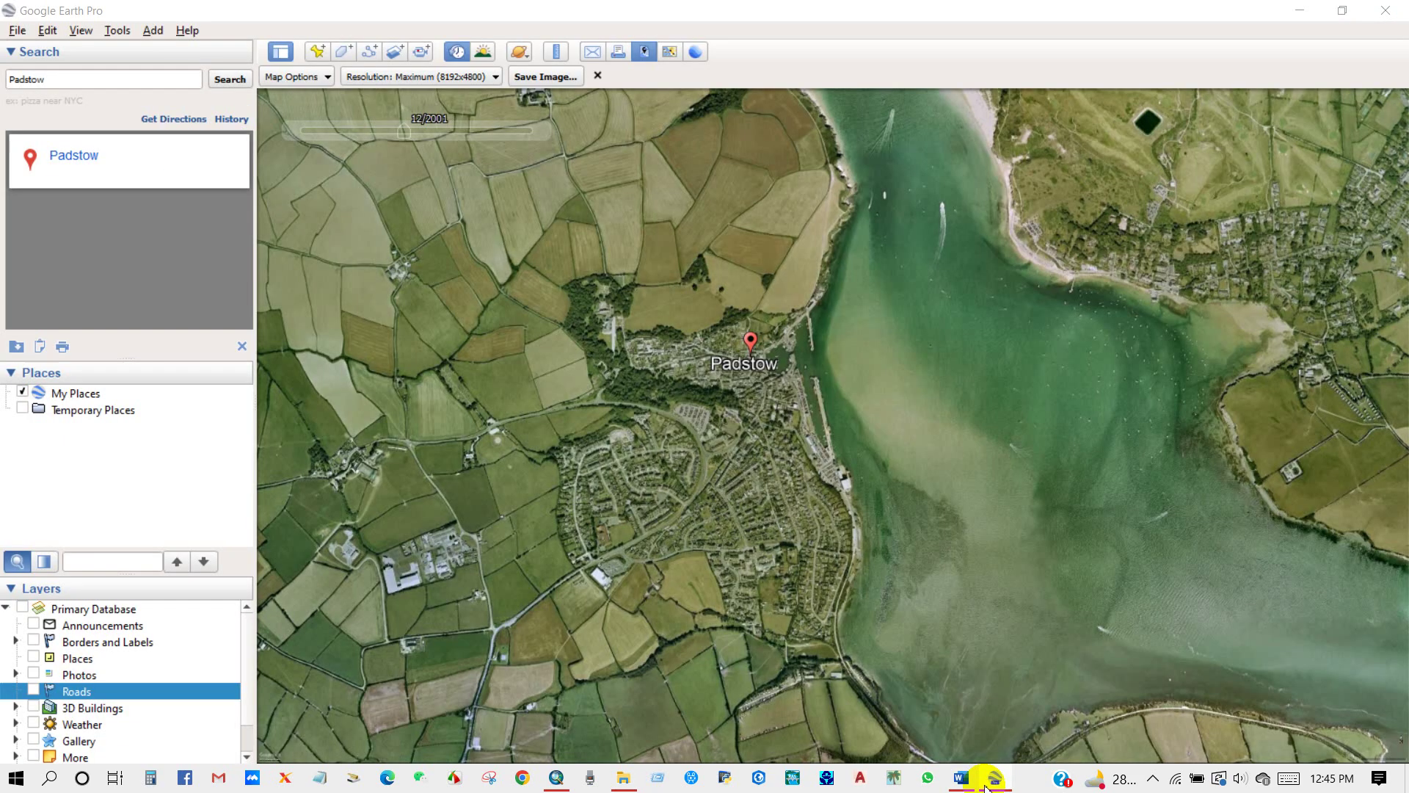
pyautogui.click(428, 132)
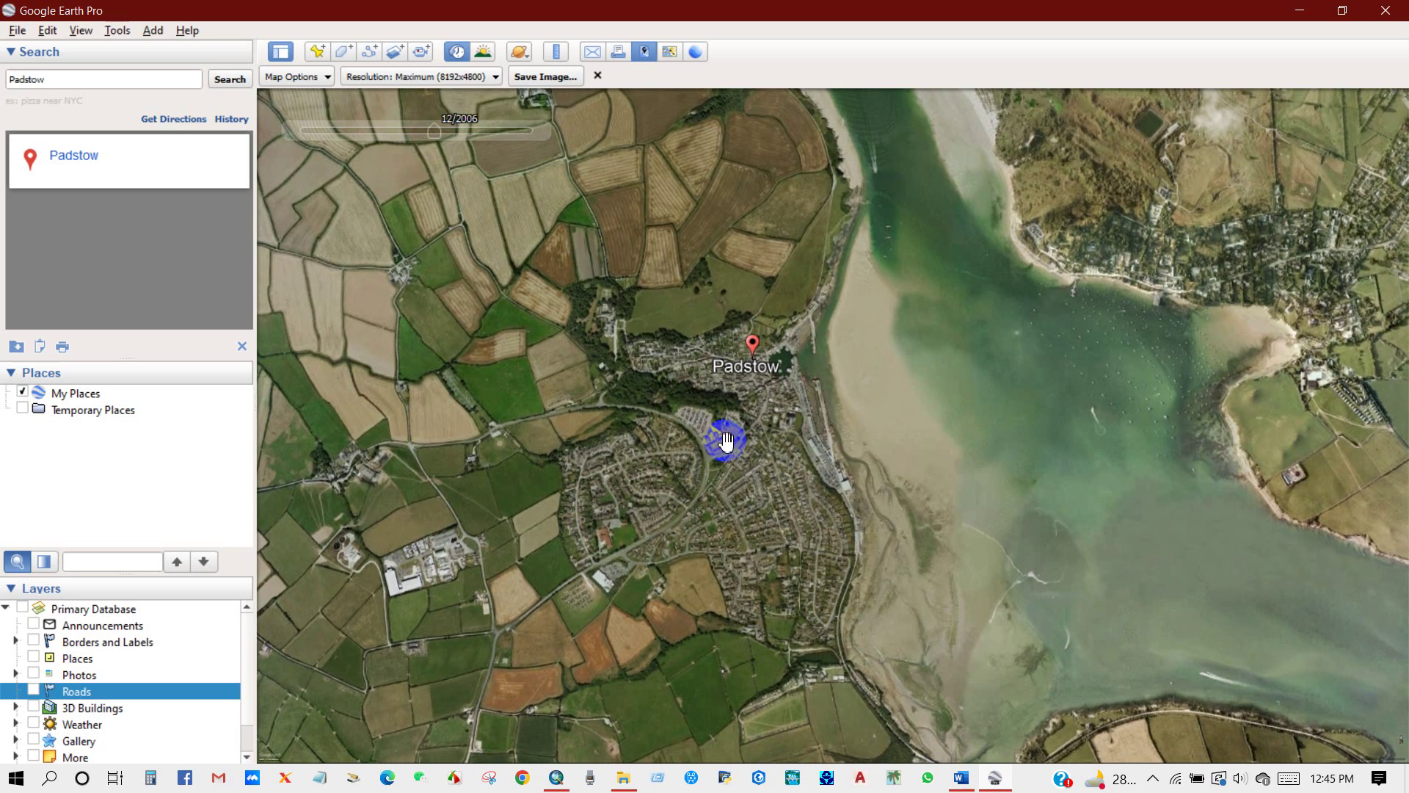
pyautogui.click(446, 76)
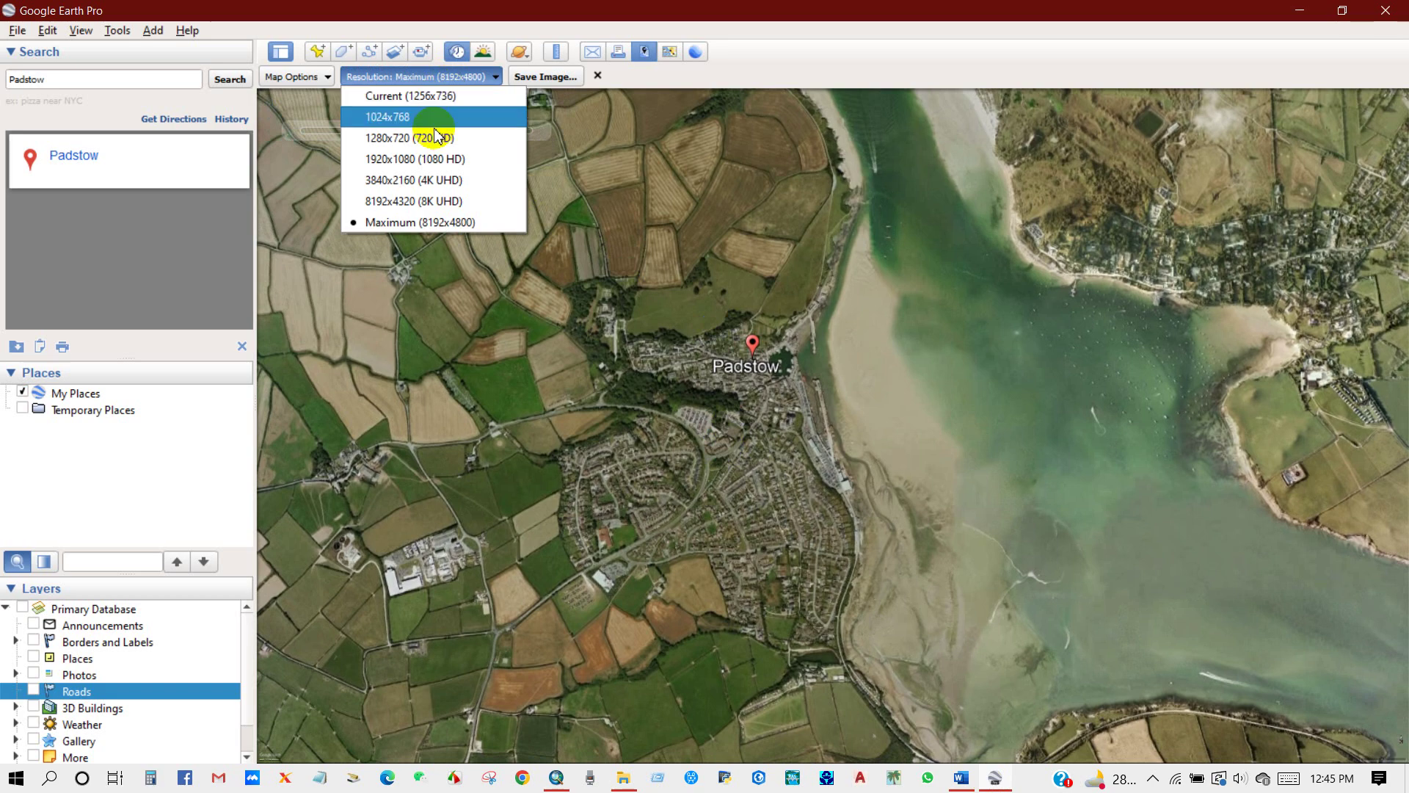
pyautogui.click(428, 222)
pyautogui.click(432, 223)
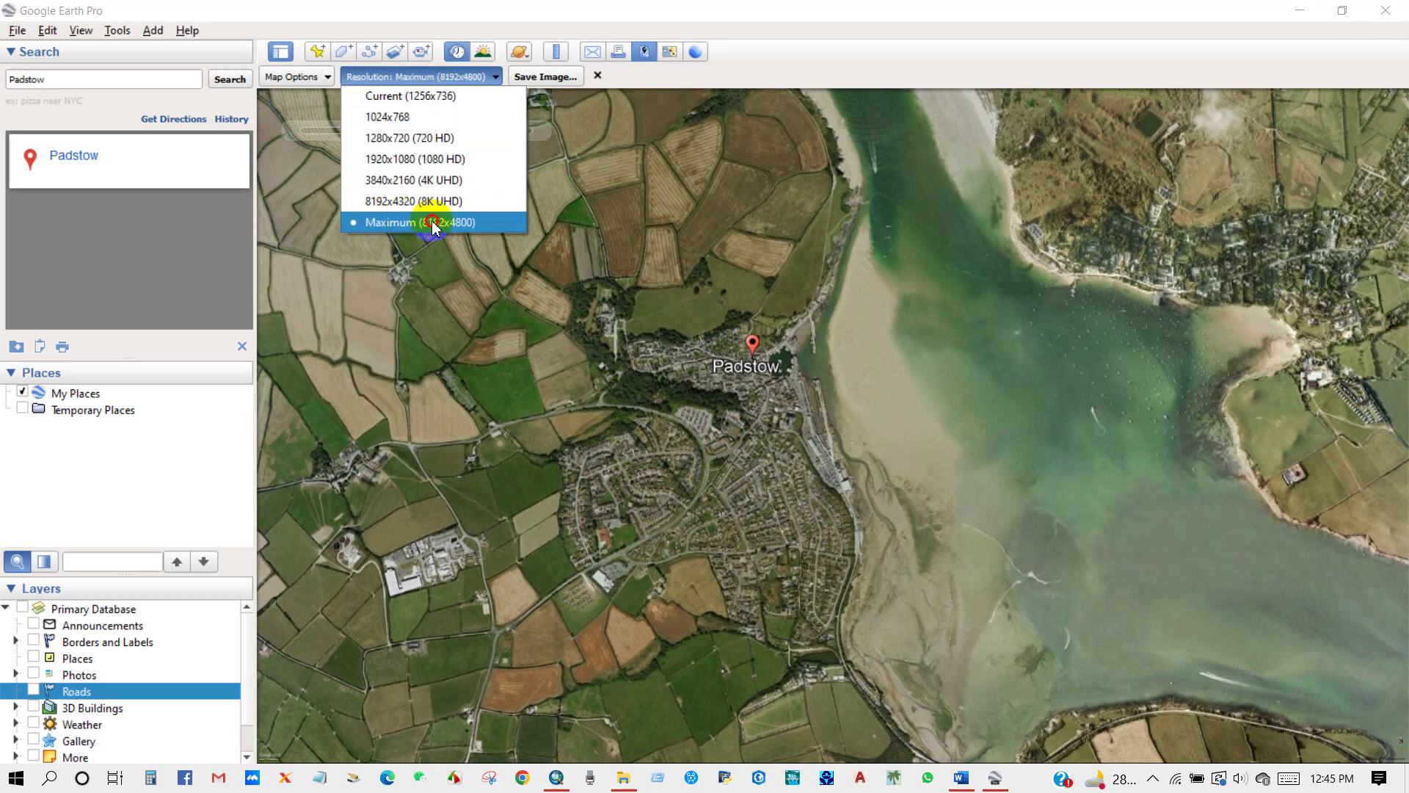
# - Save the 12/2006 map view as a JPEG image named Padstow 2006 in the Padstow Image folder
pyautogui.click(530, 77)
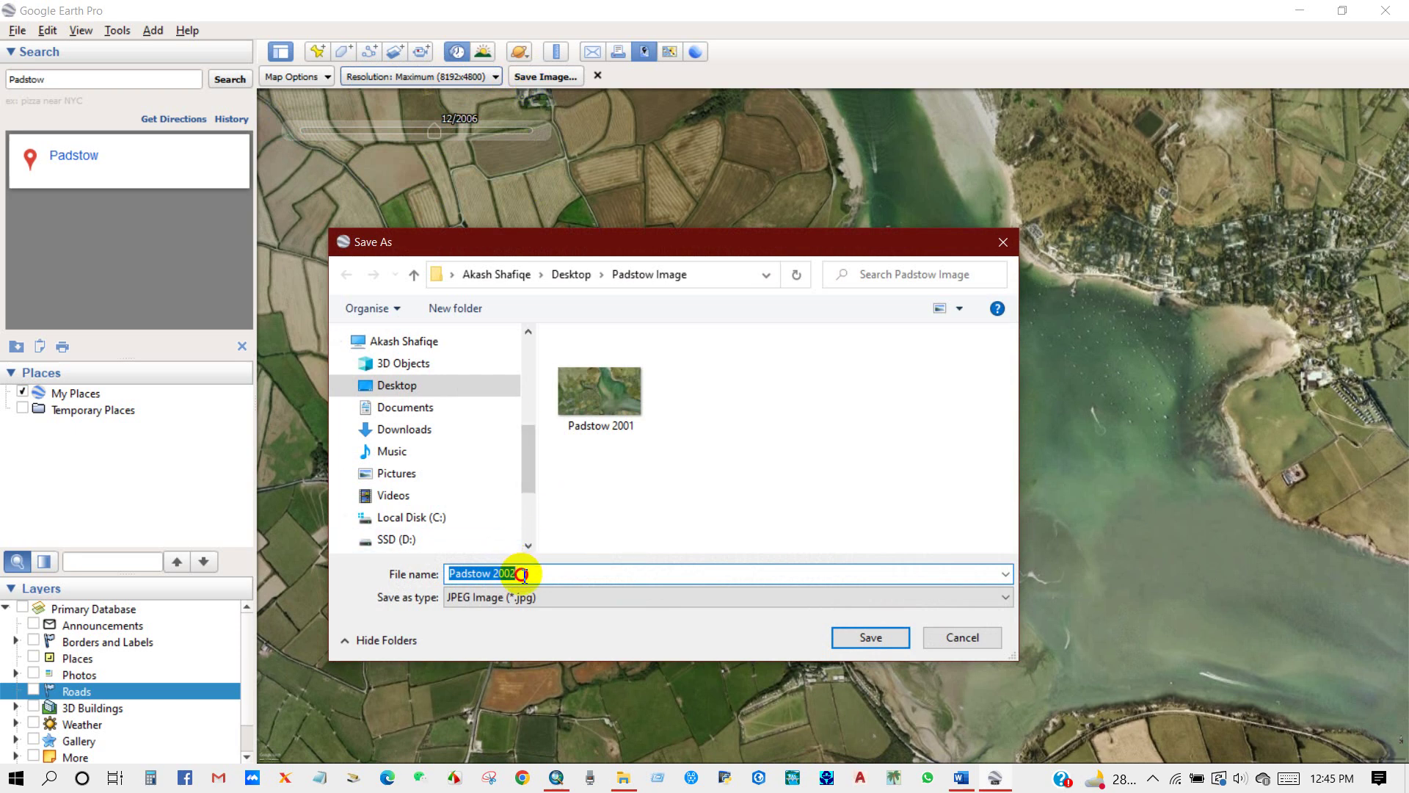
pyautogui.press('BackSpace')
pyautogui.write('6')
pyautogui.click(866, 638)
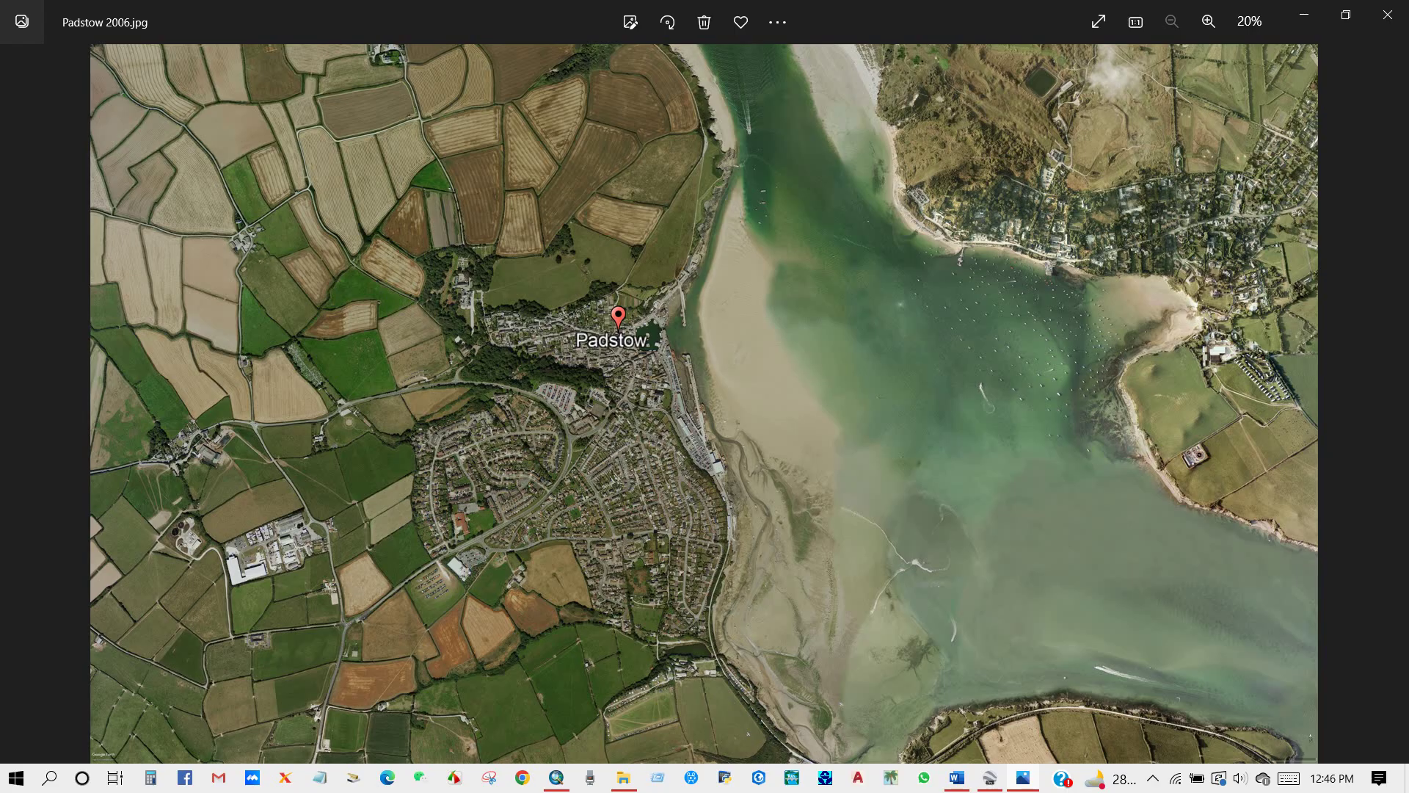
# - Open the exported Padstow 2006 image from its folder and examine the buildings, woodland and fields around the town in detail
pyautogui.scroll(5, 390, 441)
pyautogui.moveTo(393, 182); pyautogui.dragTo(547, 280)
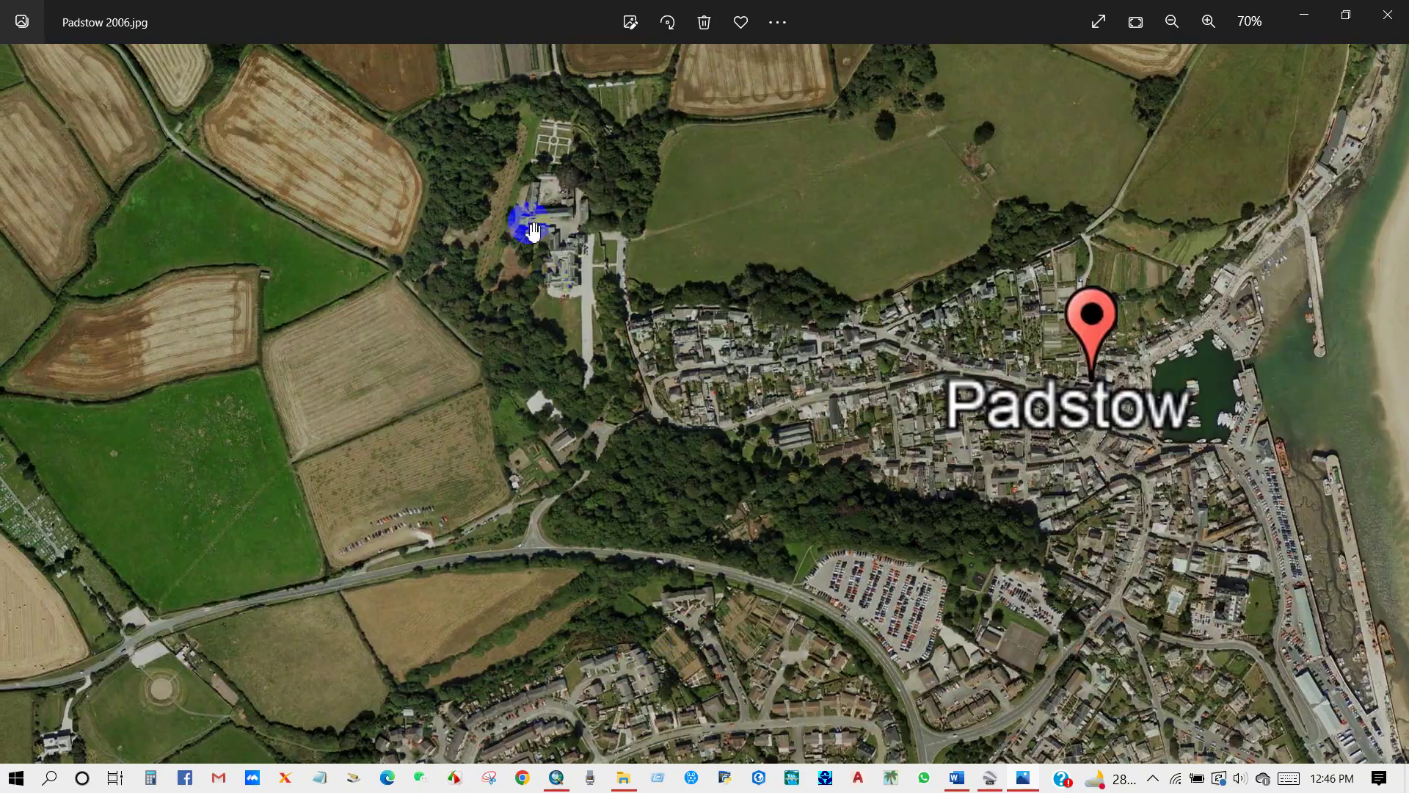
pyautogui.scroll(3, 554, 221)
pyautogui.scroll(4, 564, 200)
pyautogui.scroll(-8, 637, 338)
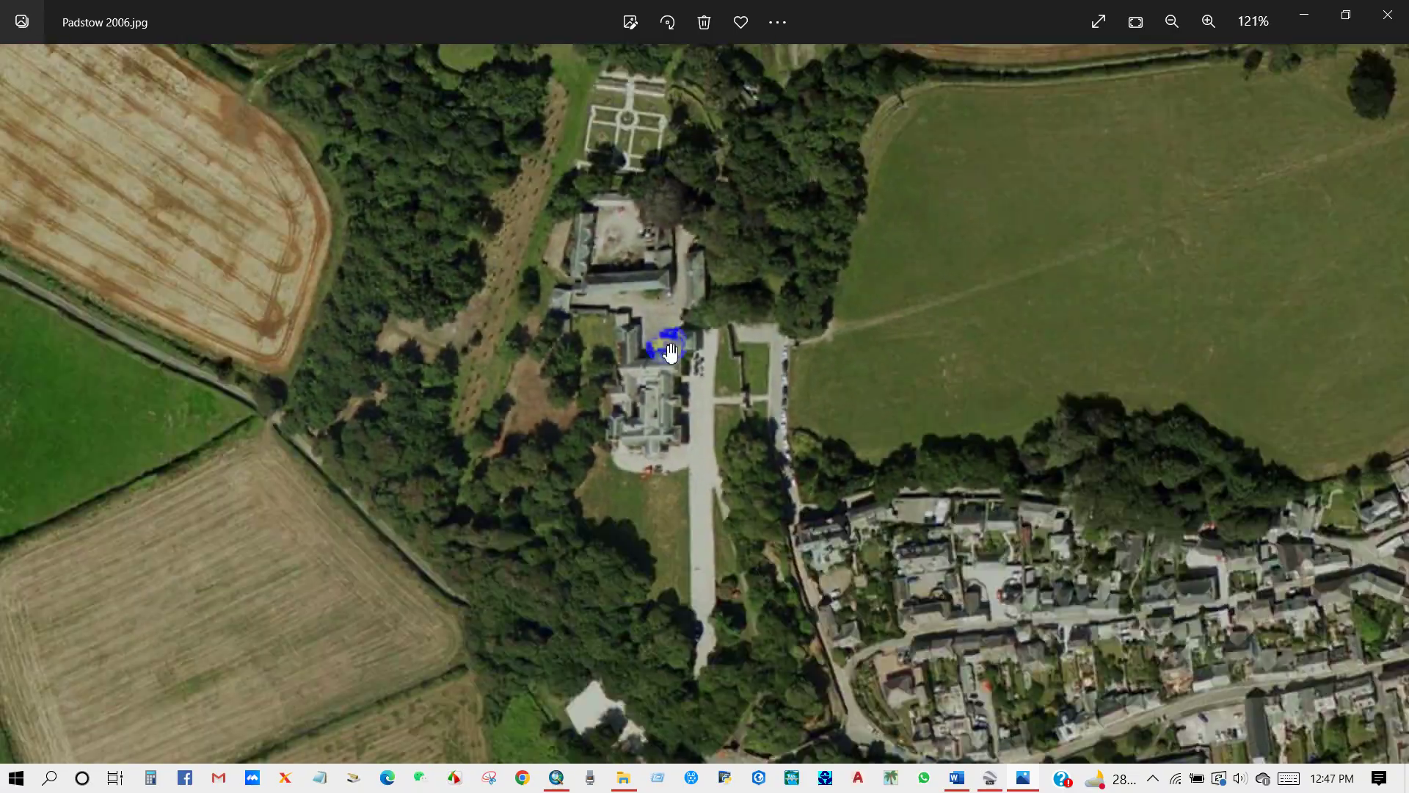
pyautogui.moveTo(689, 551); pyautogui.dragTo(707, 75)
pyautogui.scroll(3, 628, 508)
pyautogui.moveTo(628, 508); pyautogui.dragTo(645, 226)
pyautogui.scroll(-4, 654, 309)
pyautogui.moveTo(611, 395); pyautogui.dragTo(1217, 255)
pyautogui.moveTo(796, 437); pyautogui.dragTo(1167, 516)
pyautogui.moveTo(607, 327); pyautogui.dragTo(560, 456)
pyautogui.scroll(-7, 566, 447)
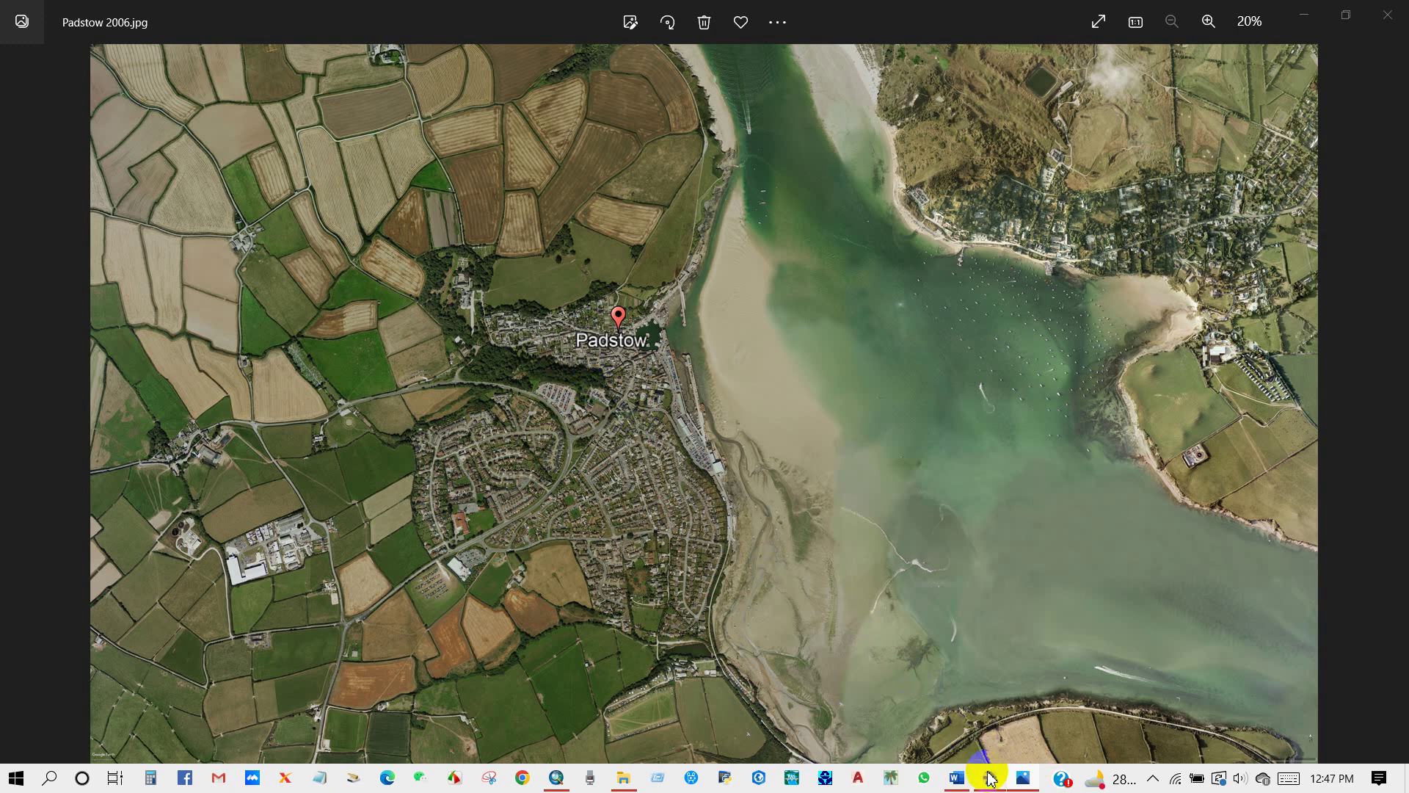
# - Switch to Google Earth Pro, set the historical imagery date to 10/2009 and choose the Maximum (8192x4800) export resolution
pyautogui.click(990, 778)
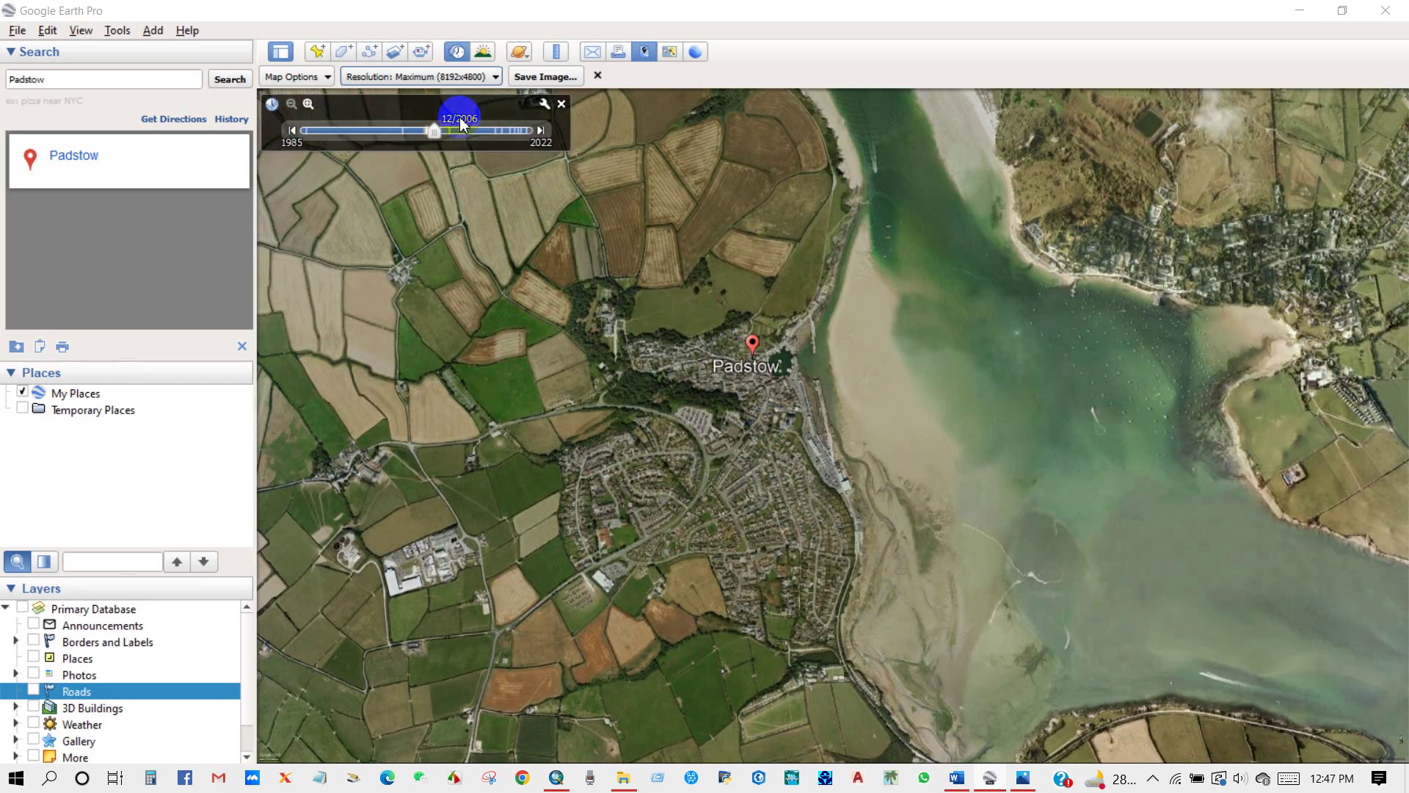
pyautogui.click(438, 132)
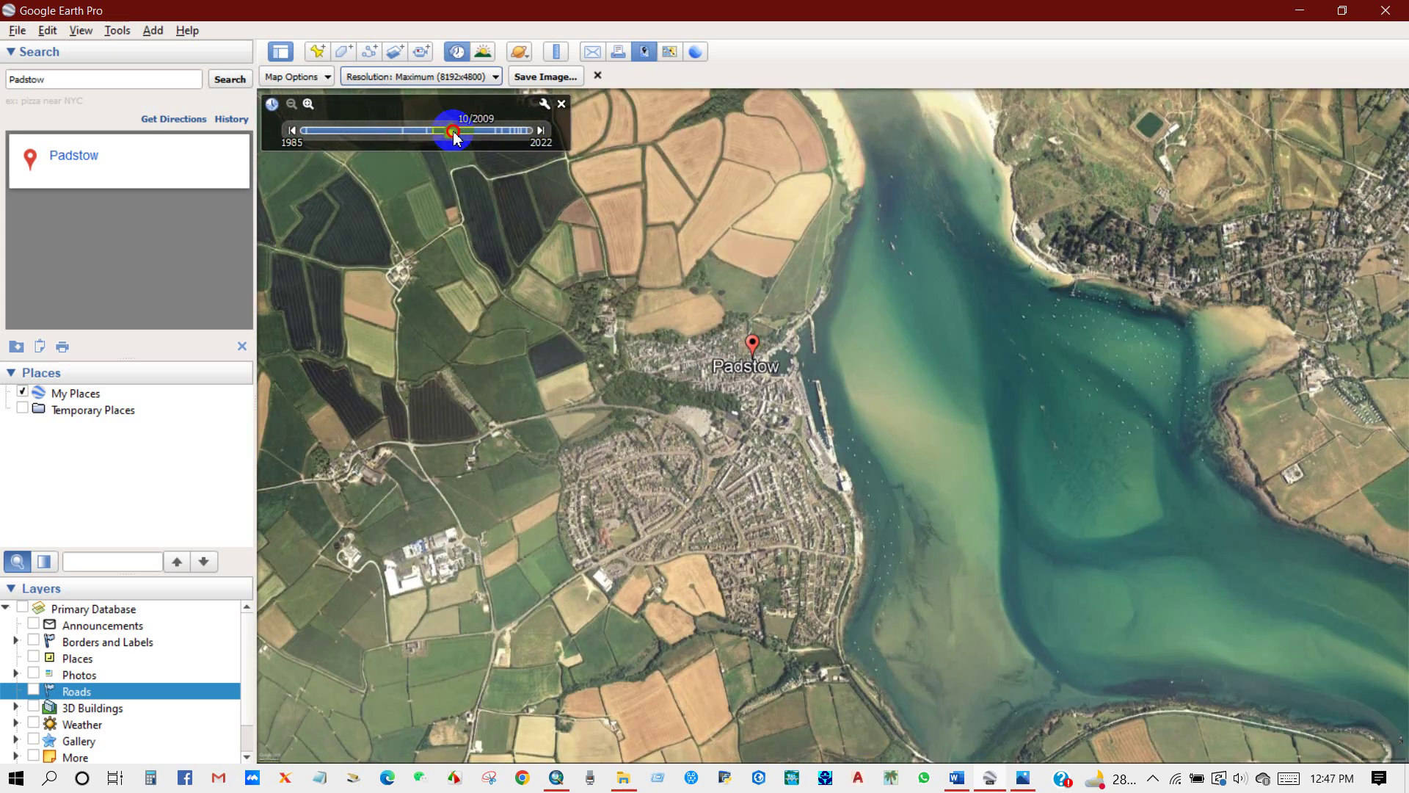
pyautogui.click(690, 495)
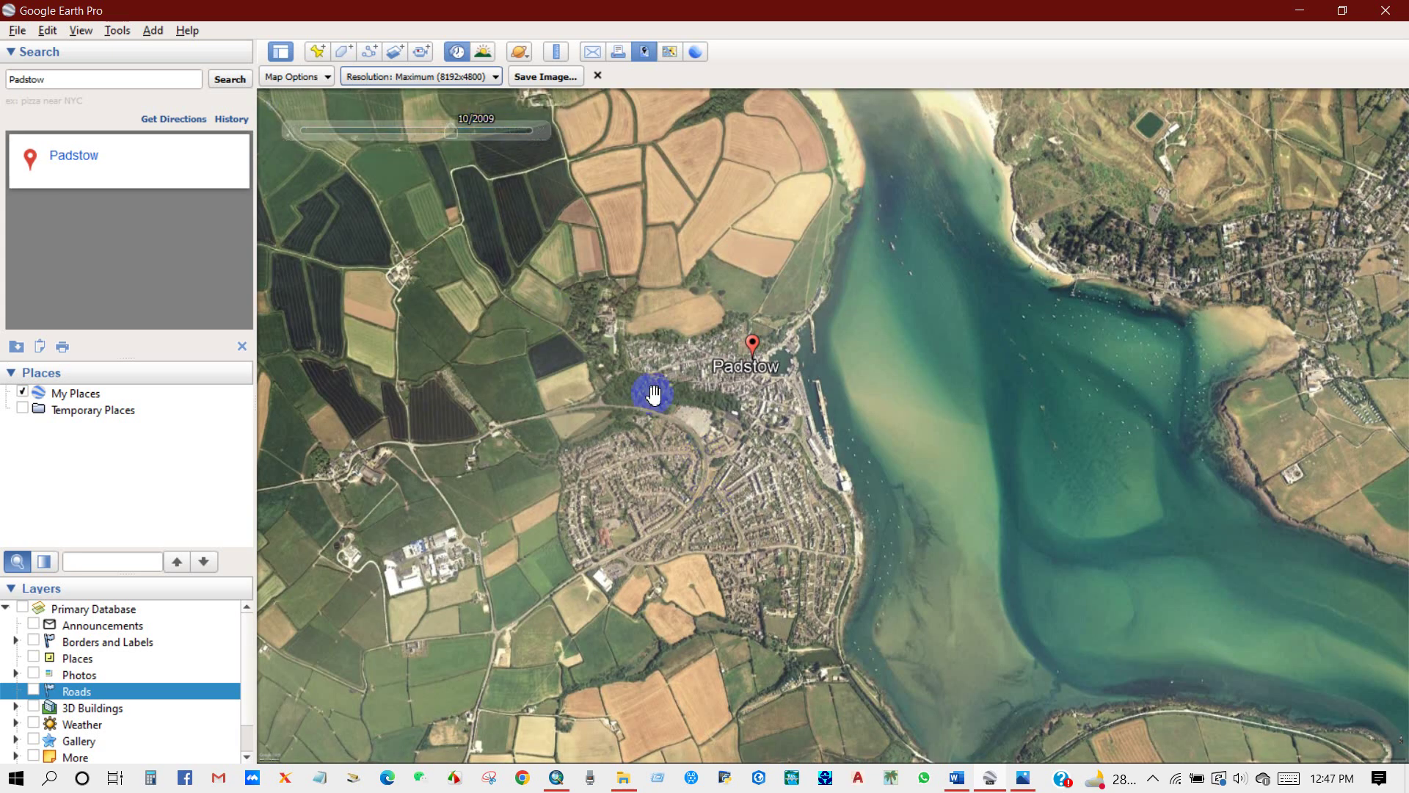
pyautogui.click(452, 78)
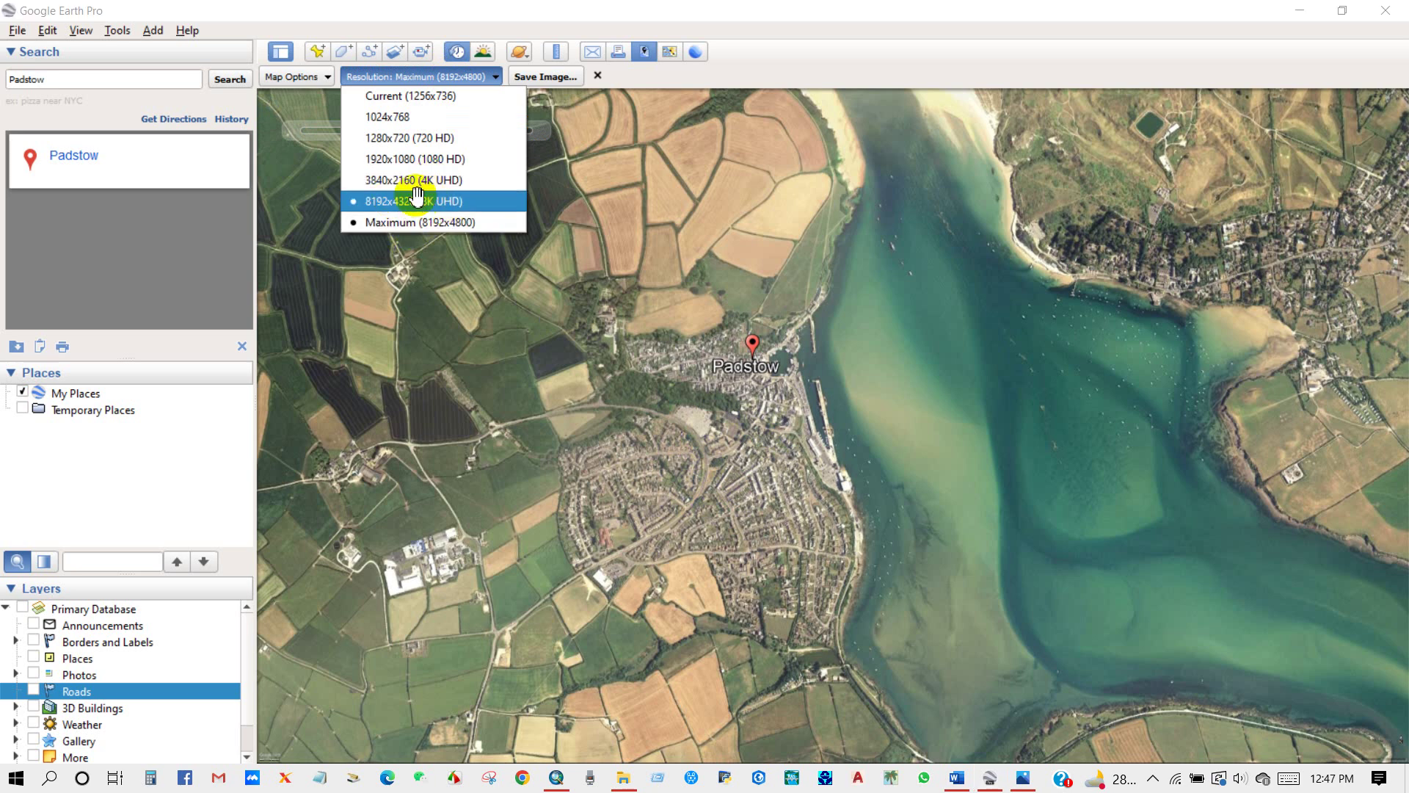
pyautogui.click(428, 201)
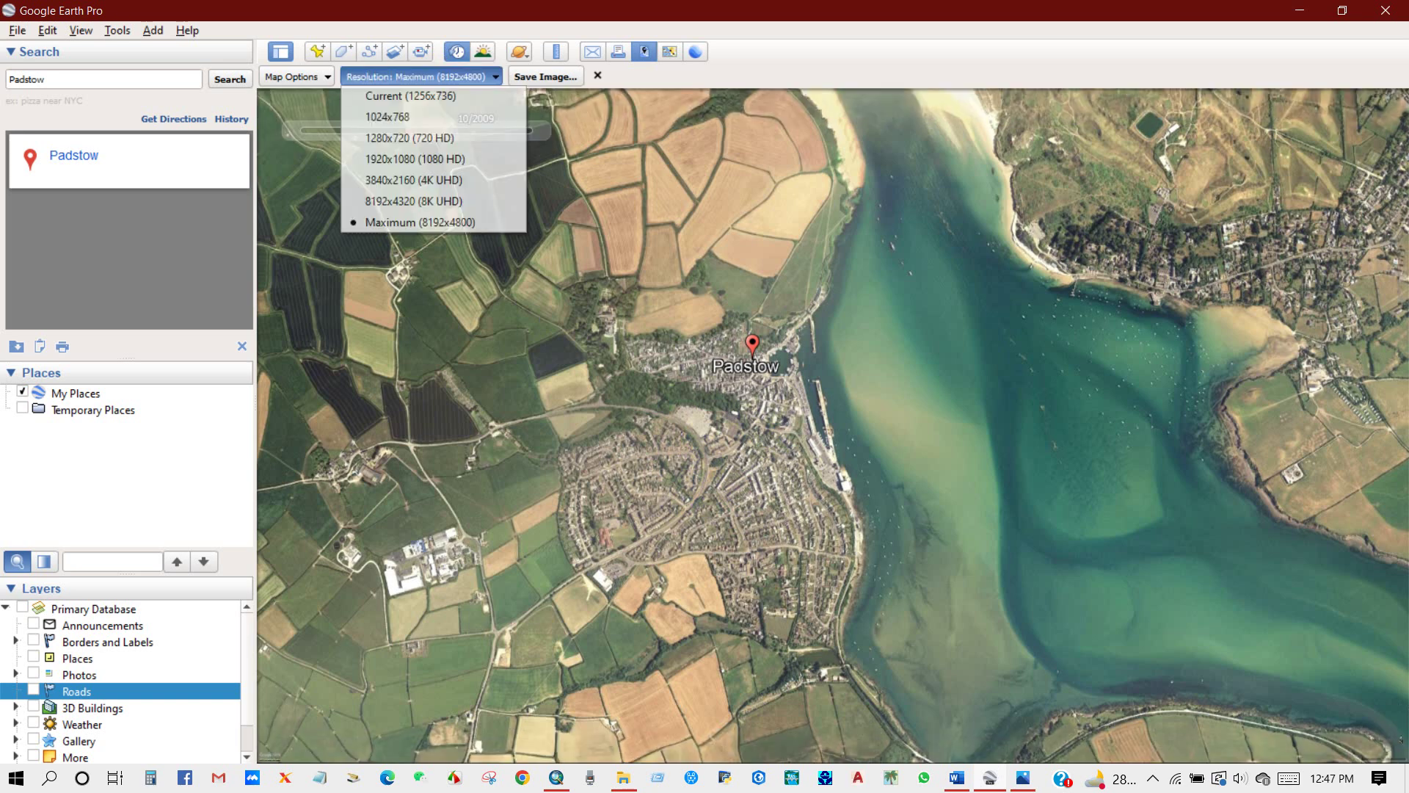
pyautogui.click(425, 222)
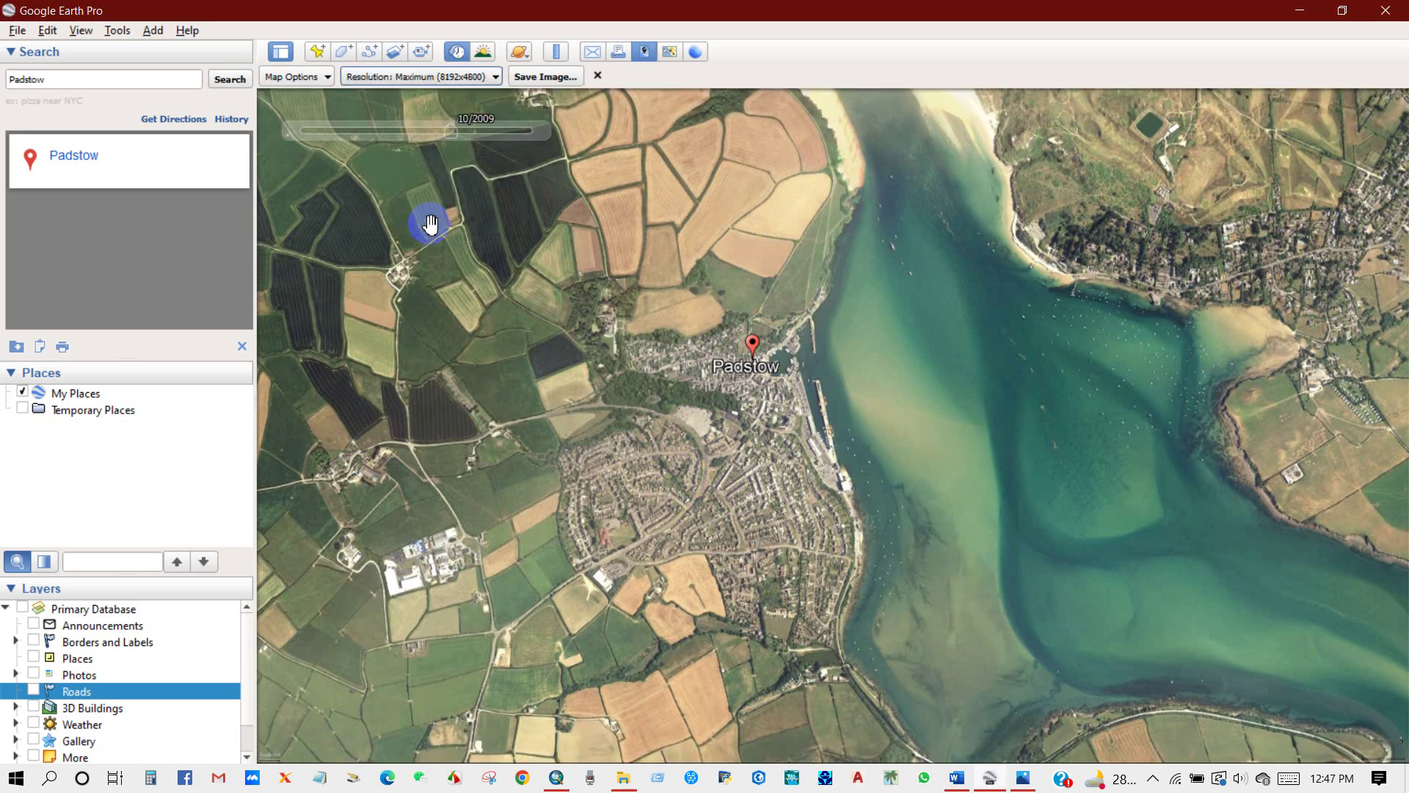
# - Save the 10/2009 map view as a JPEG image named Padstow 2009 in the Padstow Image folder
pyautogui.click(548, 76)
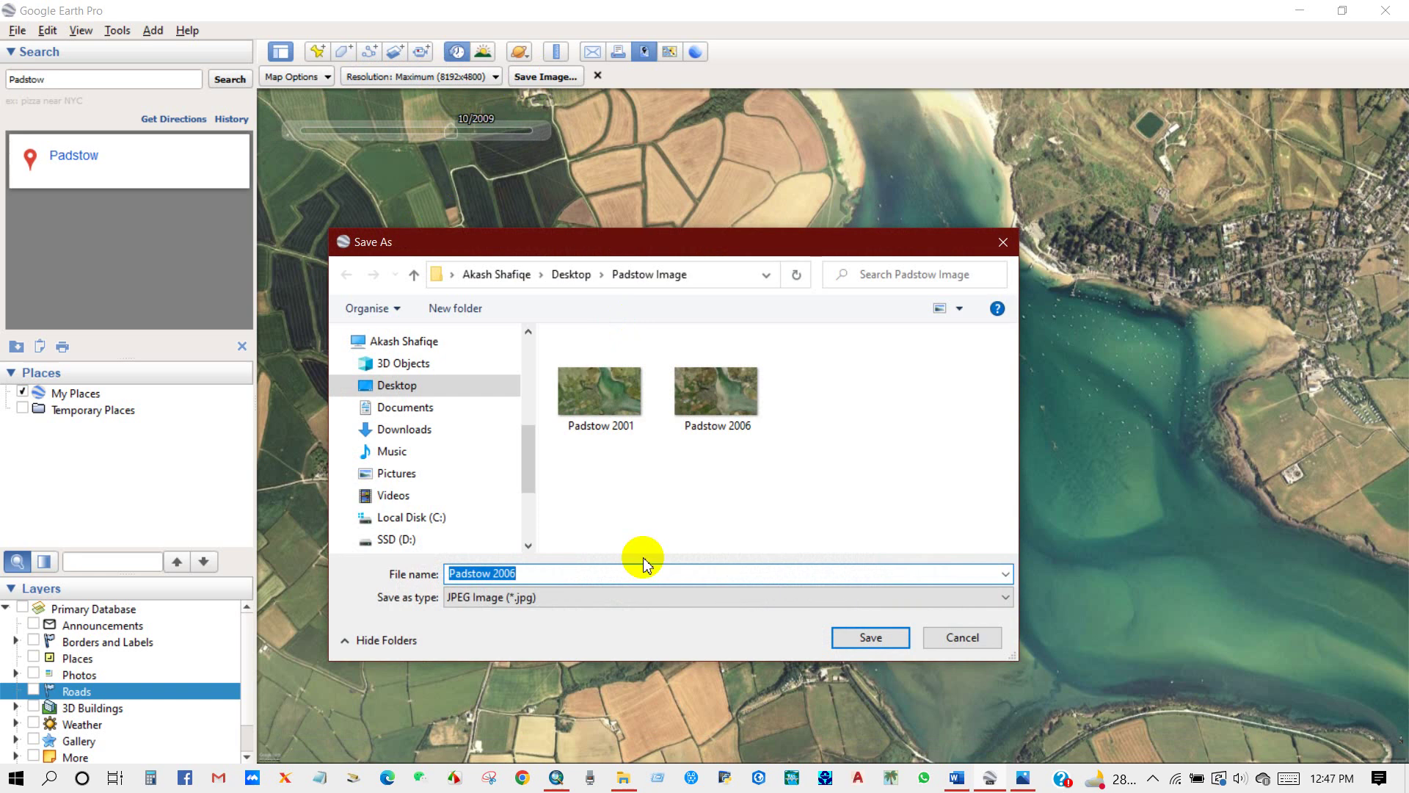
pyautogui.press('BackSpace')
pyautogui.write('9')
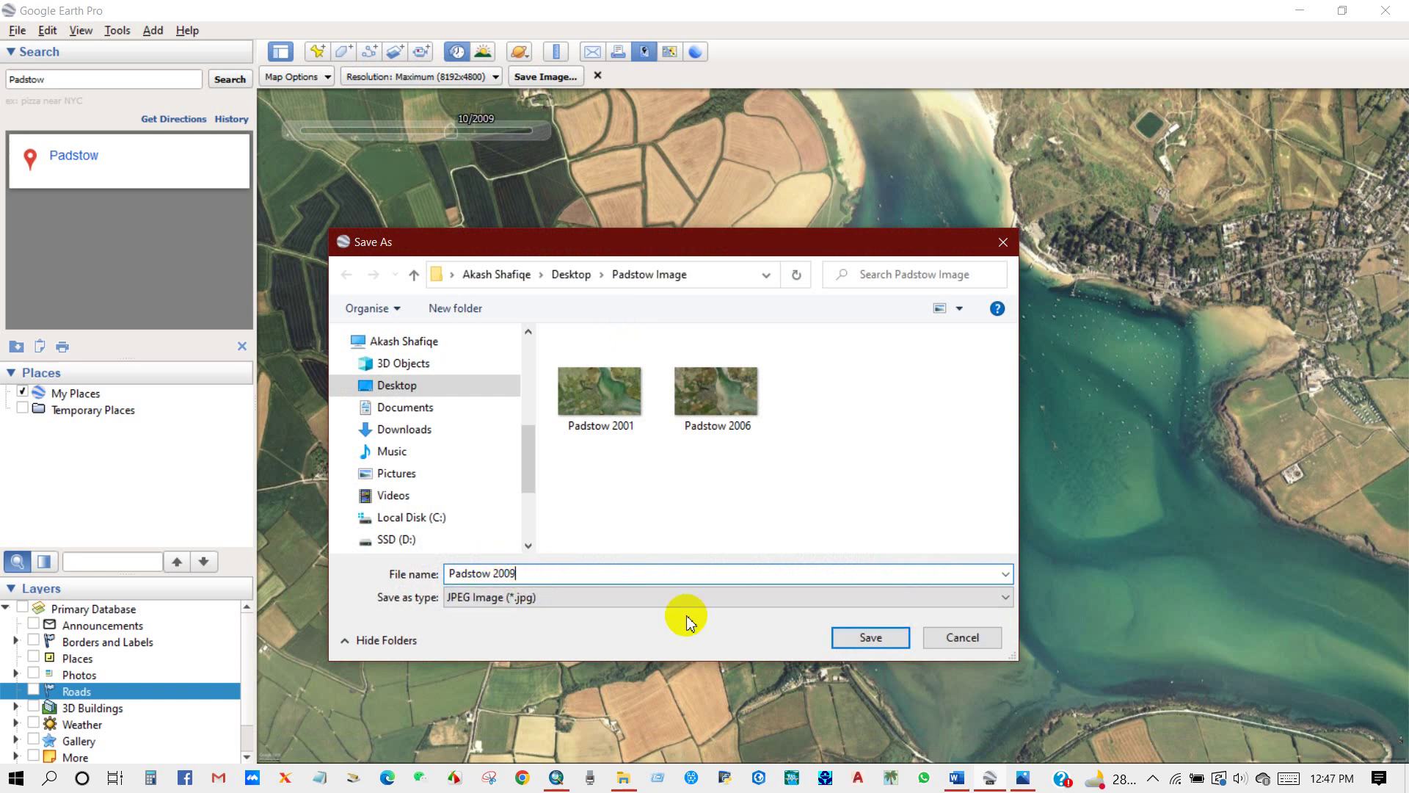
pyautogui.click(869, 641)
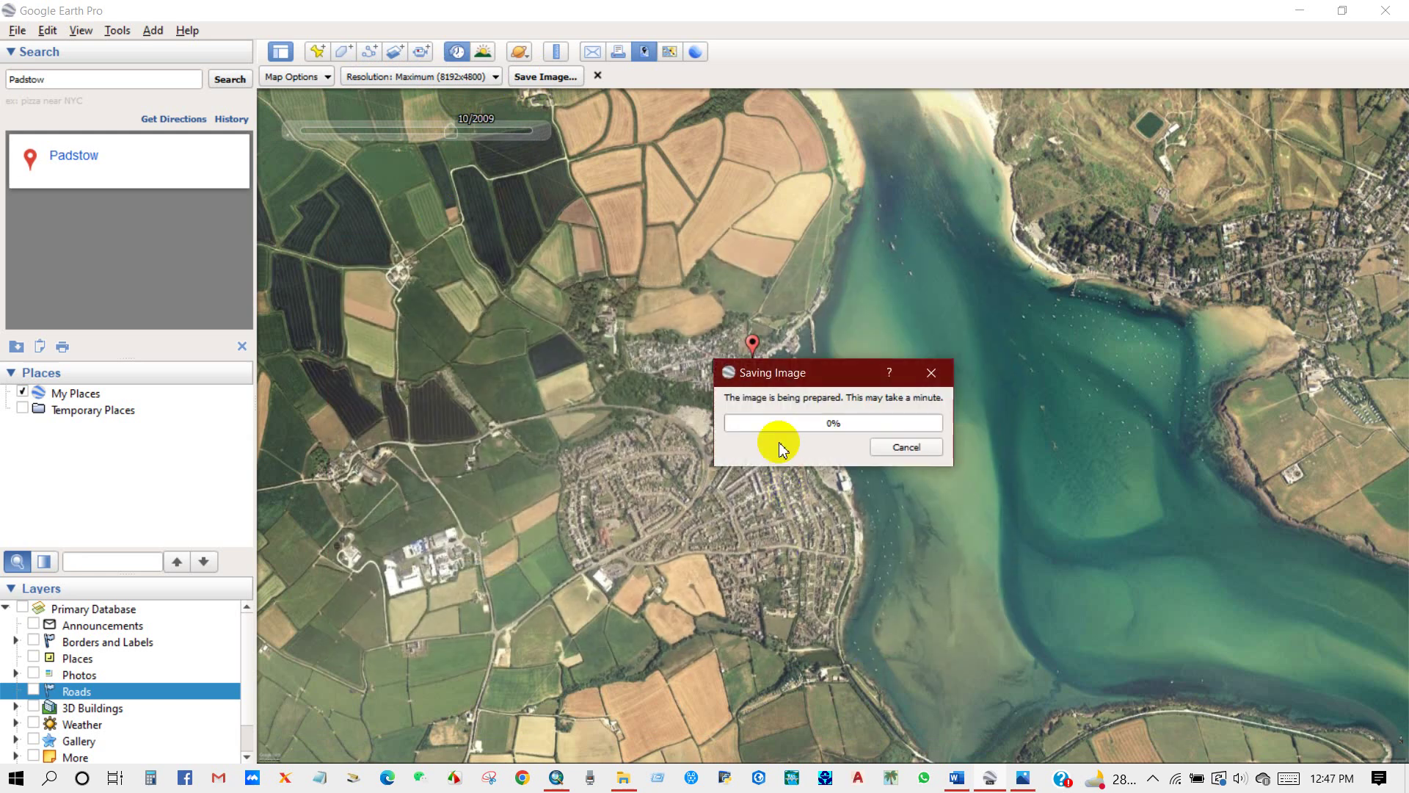
# - Refresh the Padstow Image folder, open the Padstow 2009 image and examine the town's streets and shoreline up close
pyautogui.click(622, 784)
pyautogui.rightClick(536, 400)
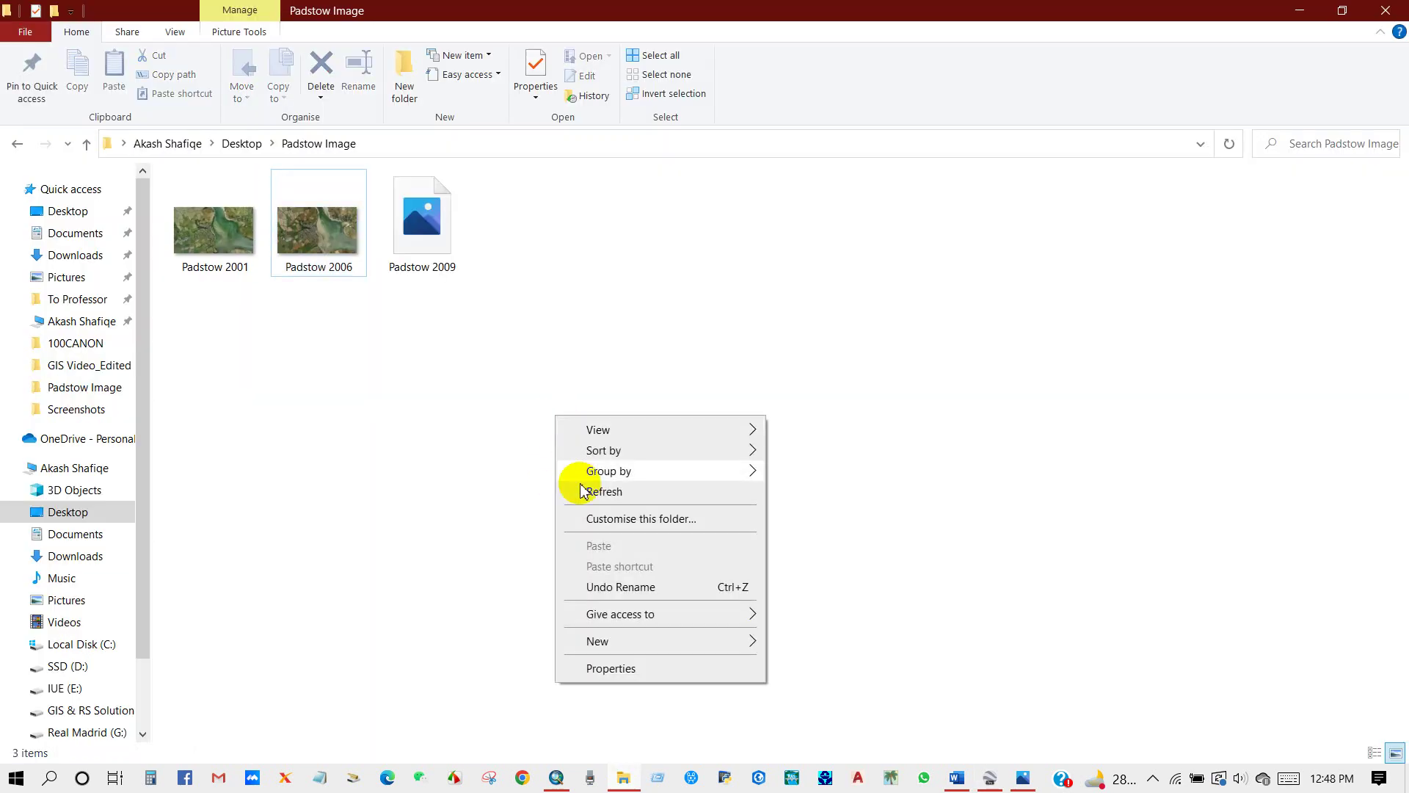
pyautogui.click(587, 492)
pyautogui.doubleClick(425, 261)
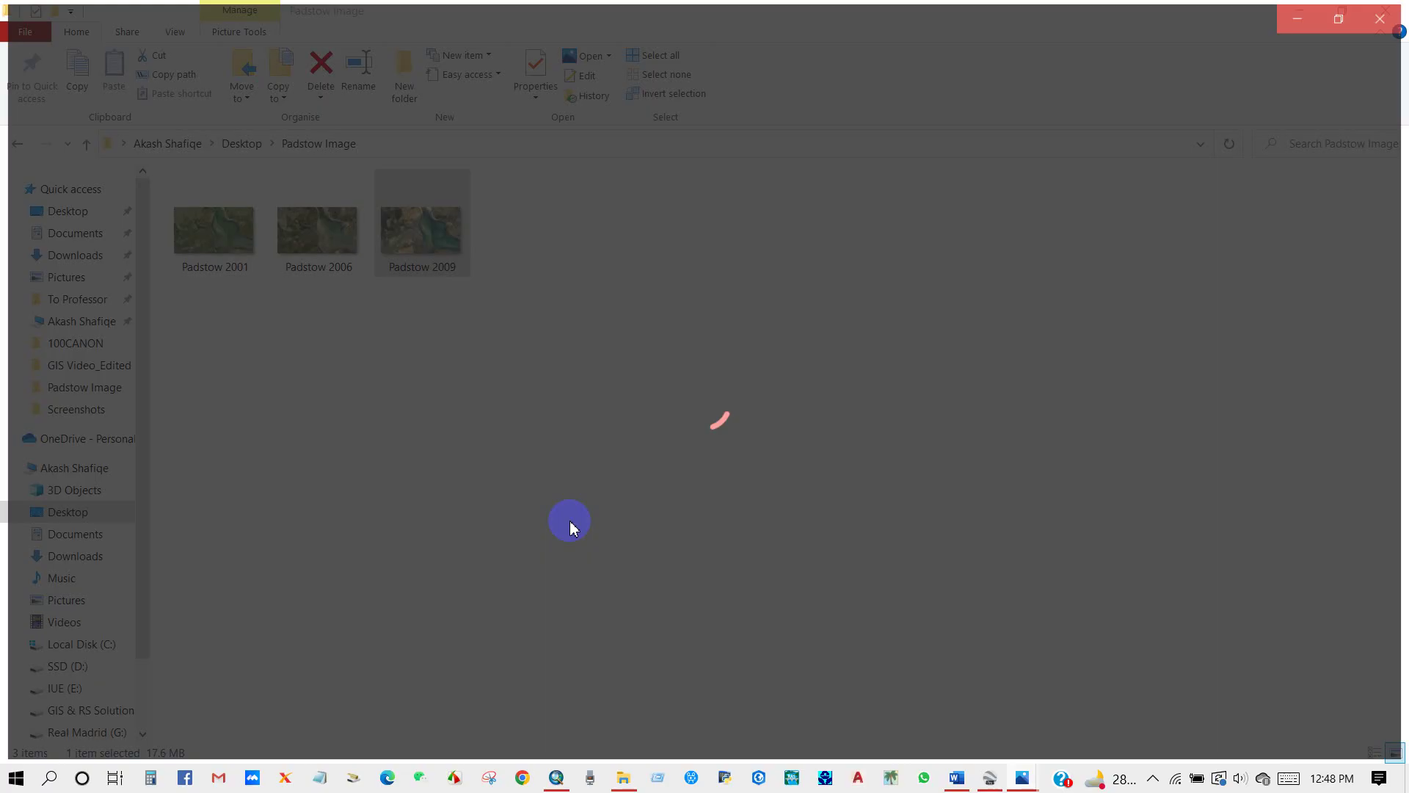
pyautogui.scroll(8, 639, 518)
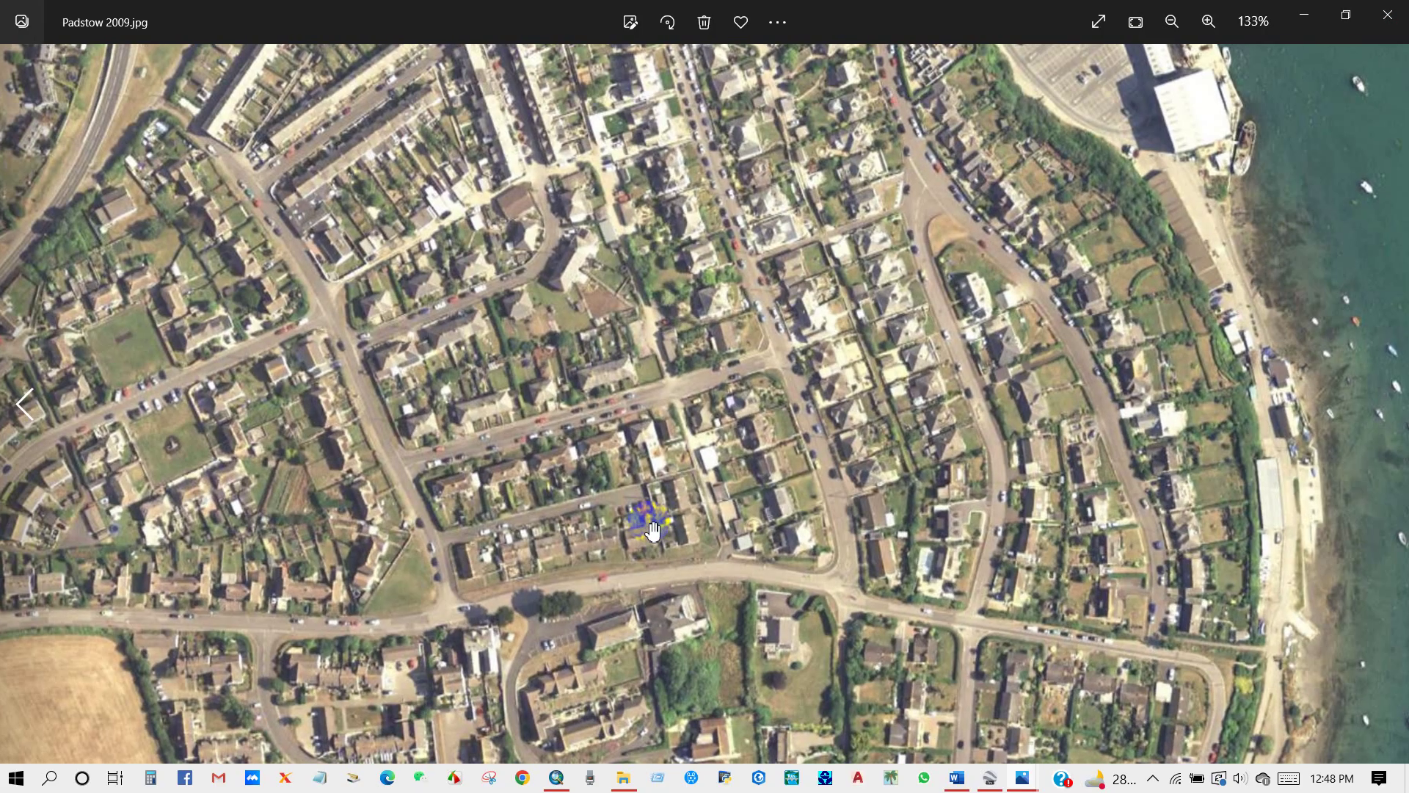
pyautogui.scroll(-1, 654, 530)
pyautogui.moveTo(852, 446); pyautogui.dragTo(1021, 184)
pyautogui.scroll(-1, 441, 503)
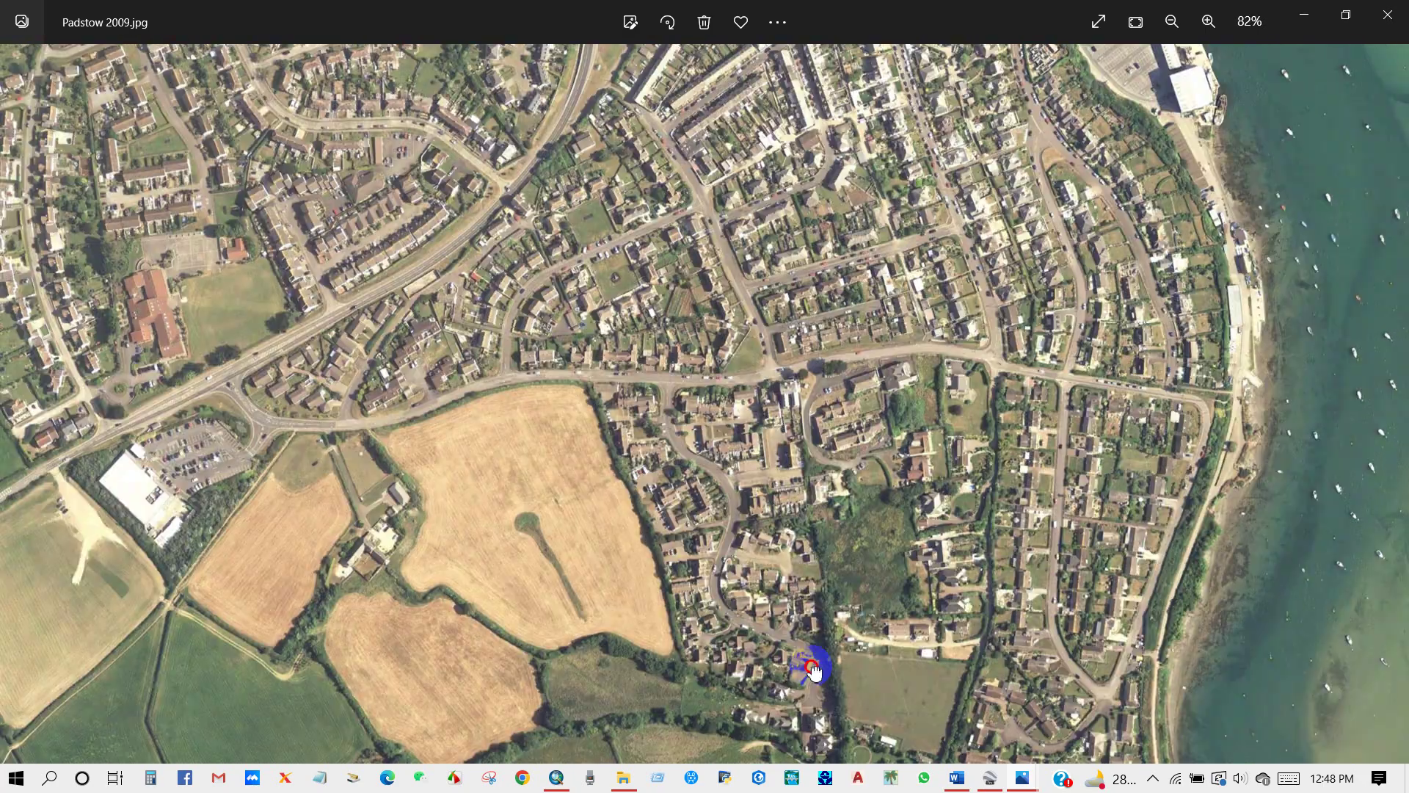
# - Inspect the housing estates and fields in the western part of the Padstow 2009 image, ending on the full image
pyautogui.moveTo(147, 470); pyautogui.dragTo(447, 591)
pyautogui.moveTo(330, 173); pyautogui.dragTo(509, 516)
pyautogui.moveTo(564, 428); pyautogui.dragTo(509, 224)
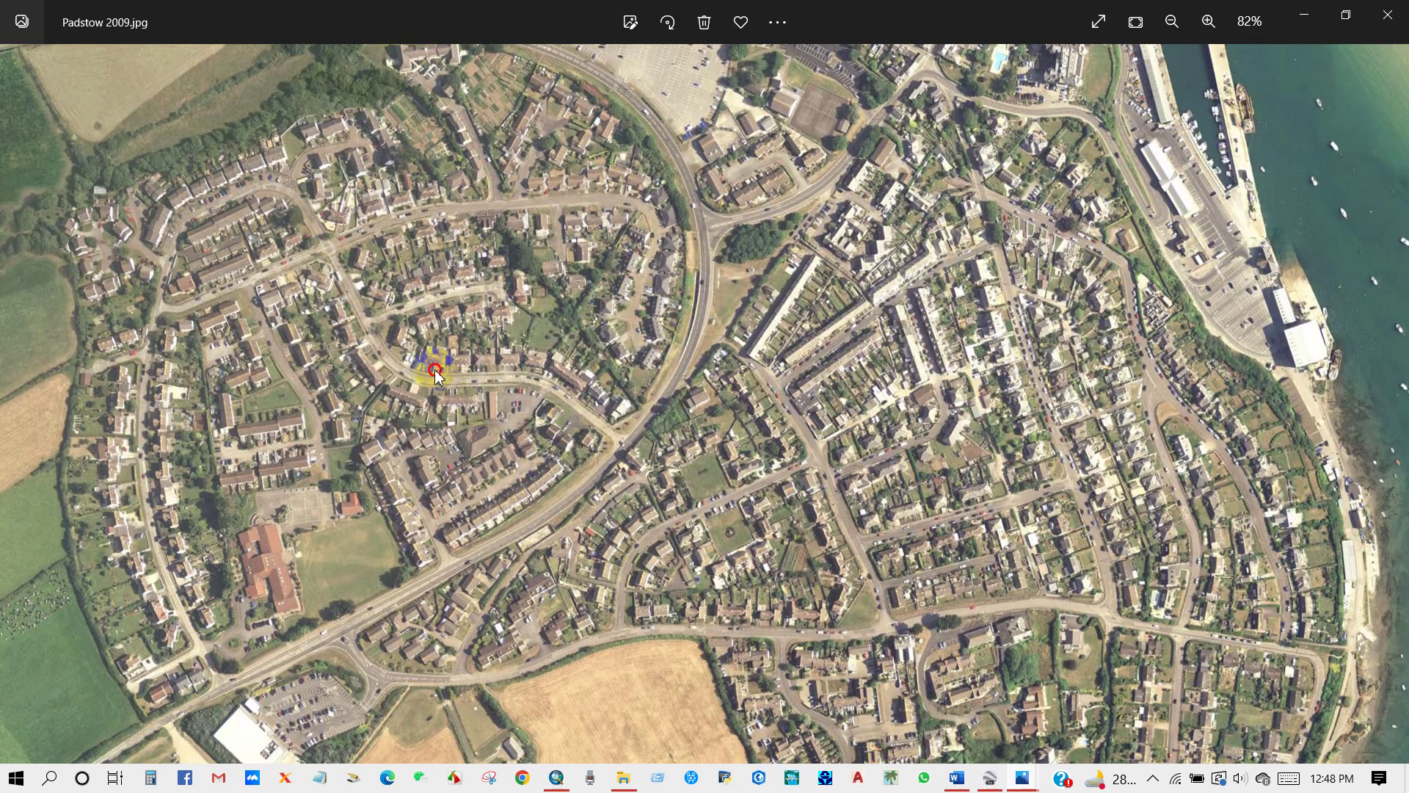
pyautogui.scroll(-5, 436, 376)
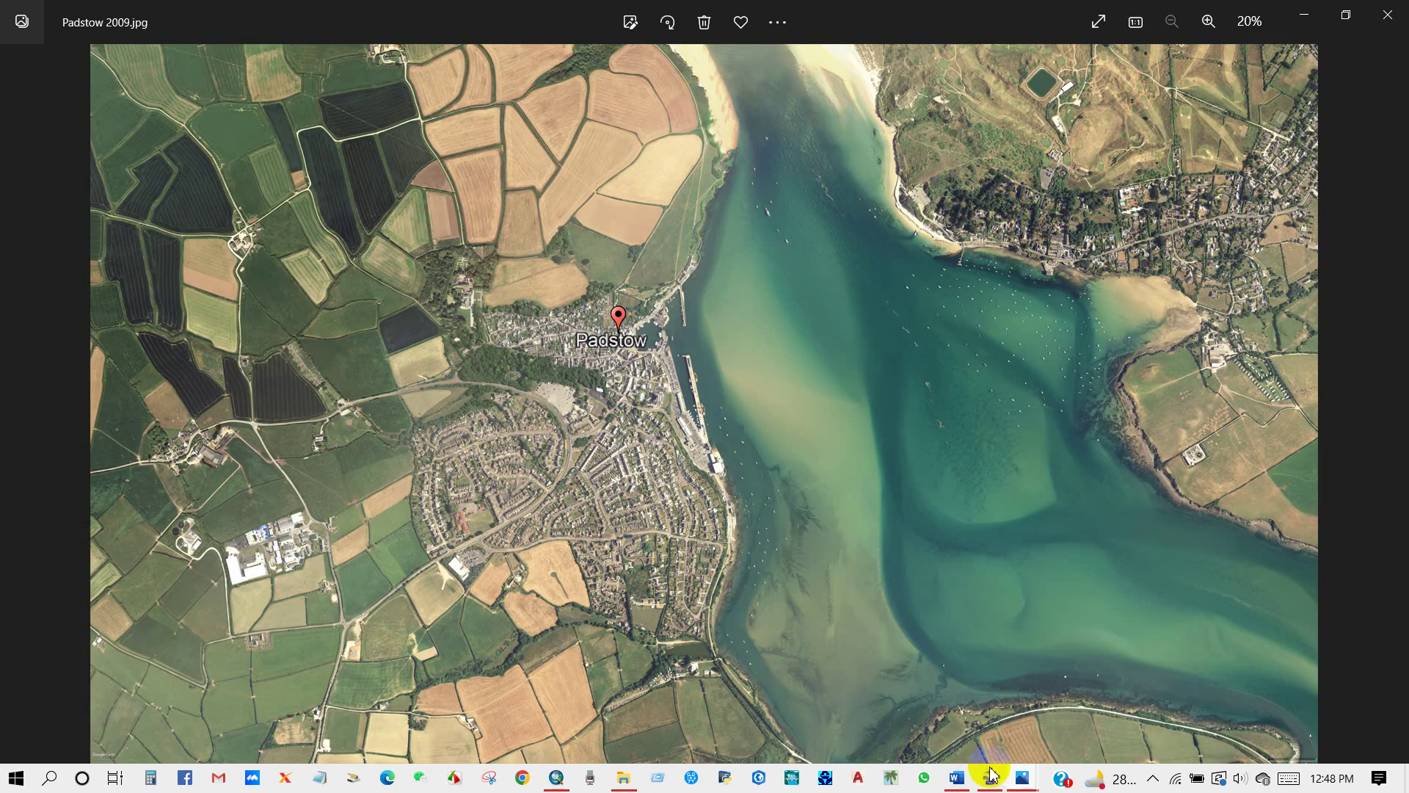
# - Switch to Google Earth Pro, set the historical imagery date to 5/2017 and choose the Maximum (8192x4800) export resolution
pyautogui.click(991, 778)
pyautogui.moveTo(487, 129)
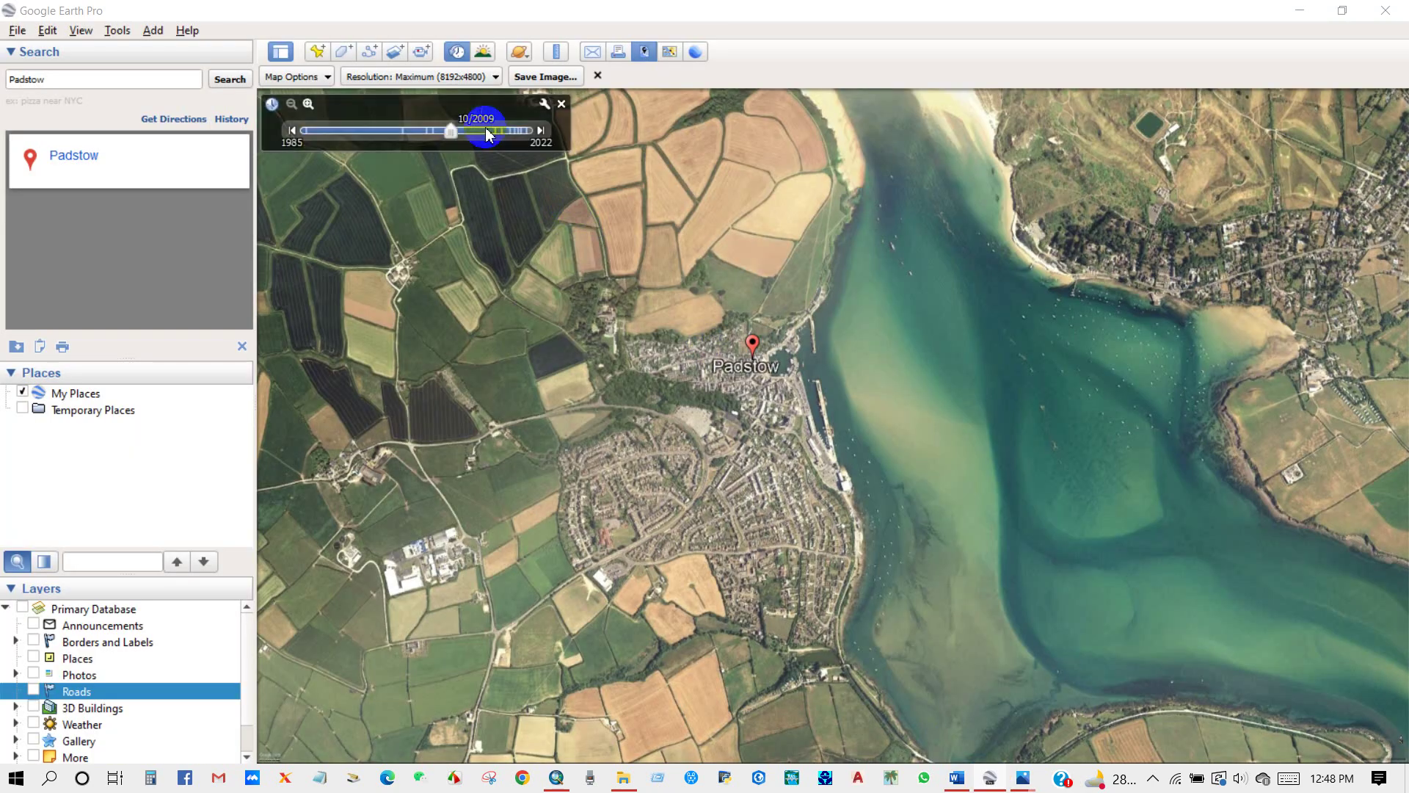
pyautogui.click(494, 132)
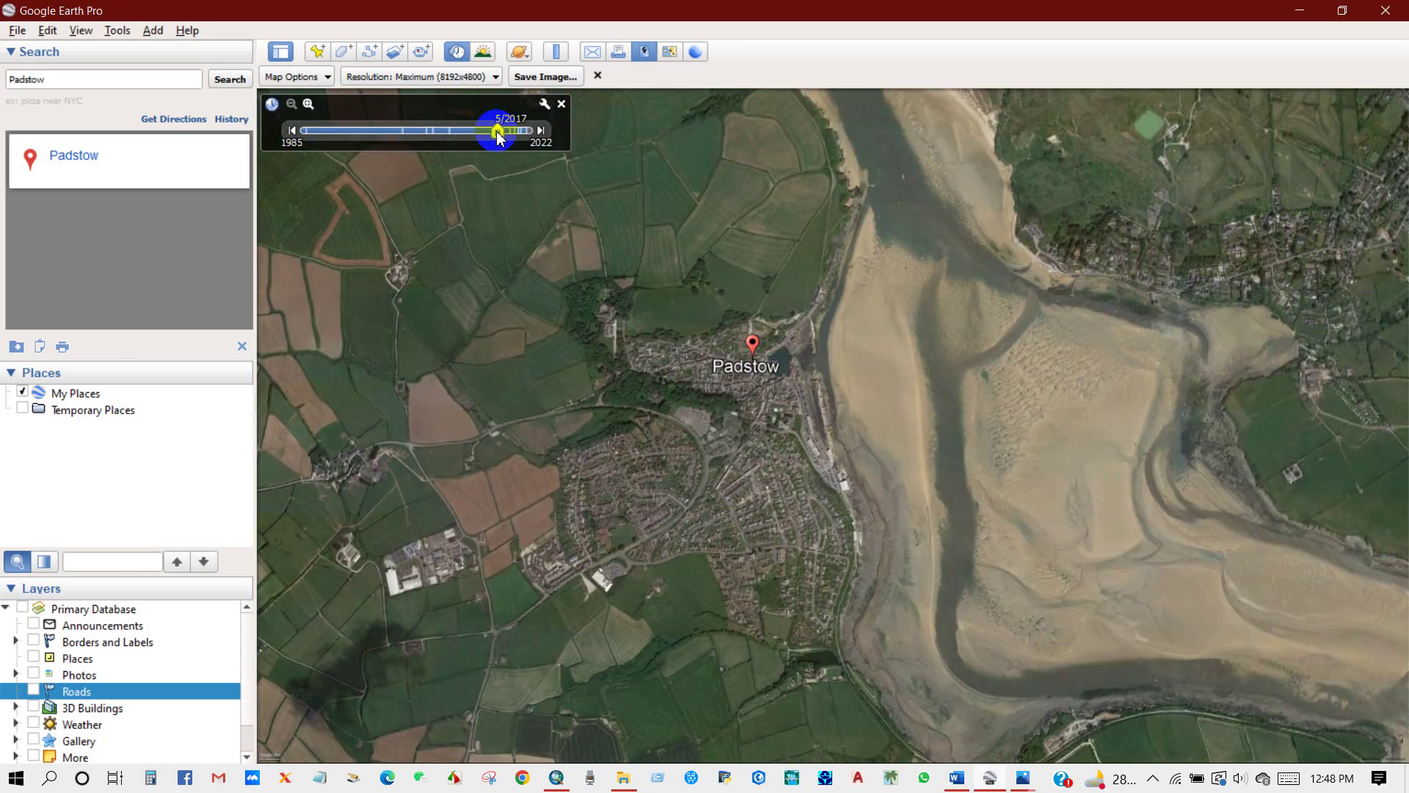
pyautogui.moveTo(490, 134); pyautogui.dragTo(497, 138)
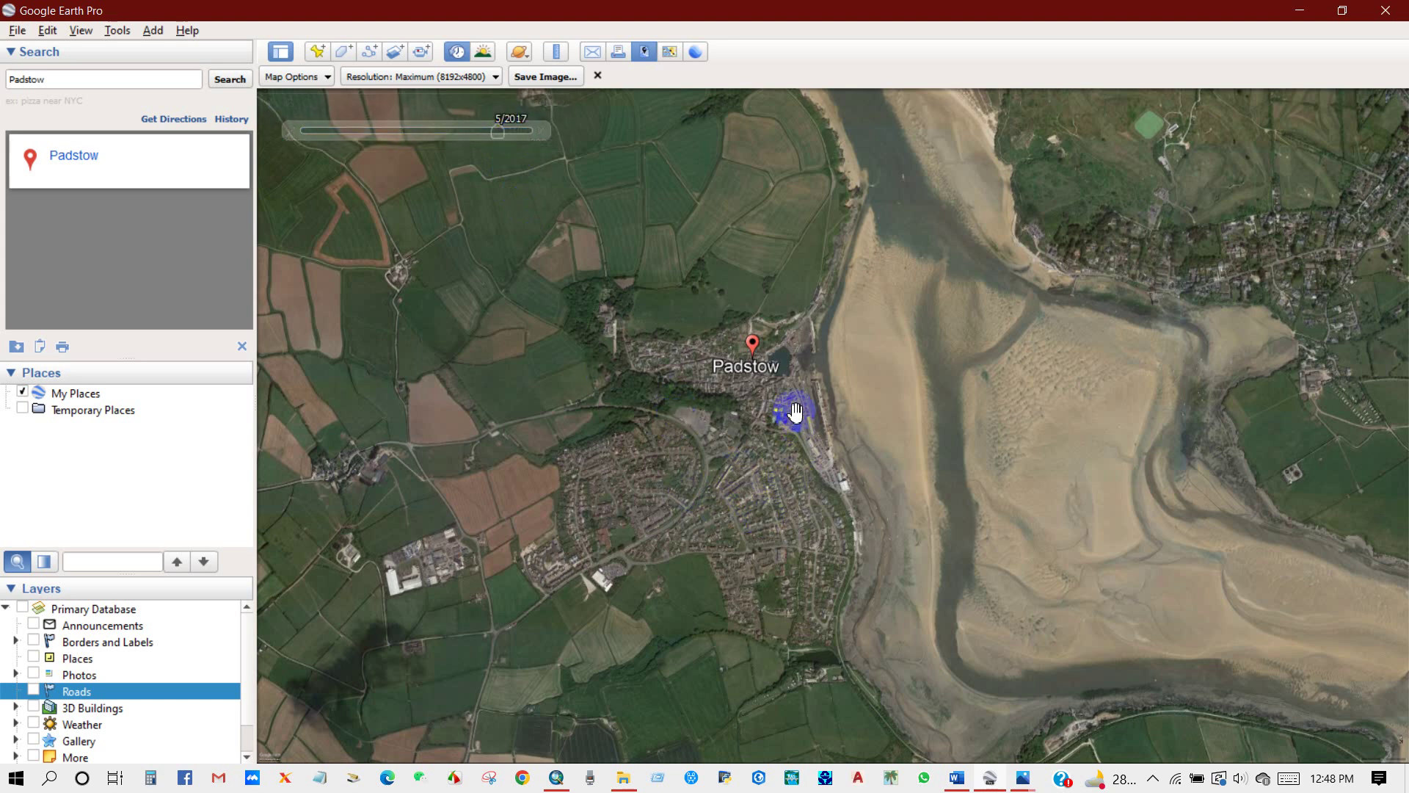
pyautogui.click(416, 76)
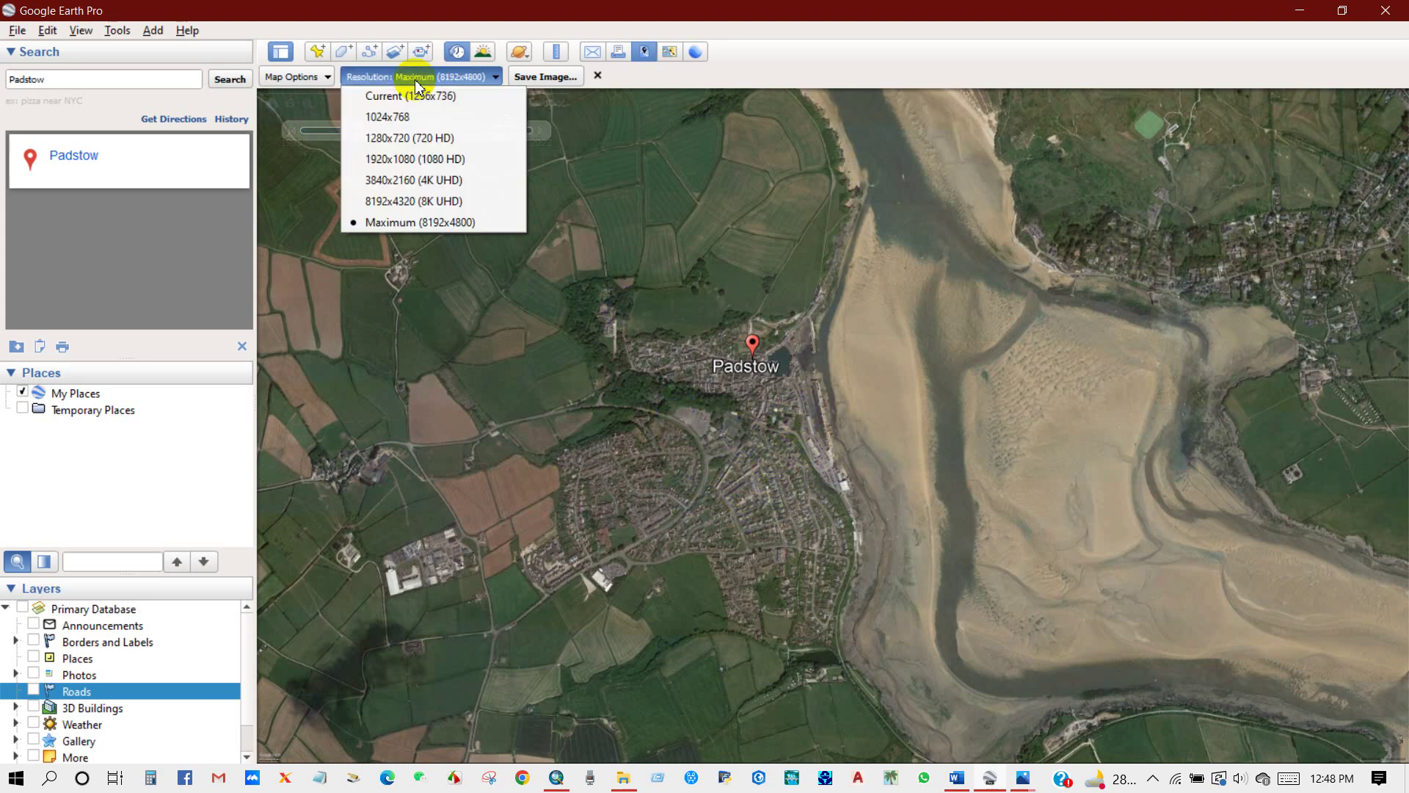
pyautogui.click(419, 224)
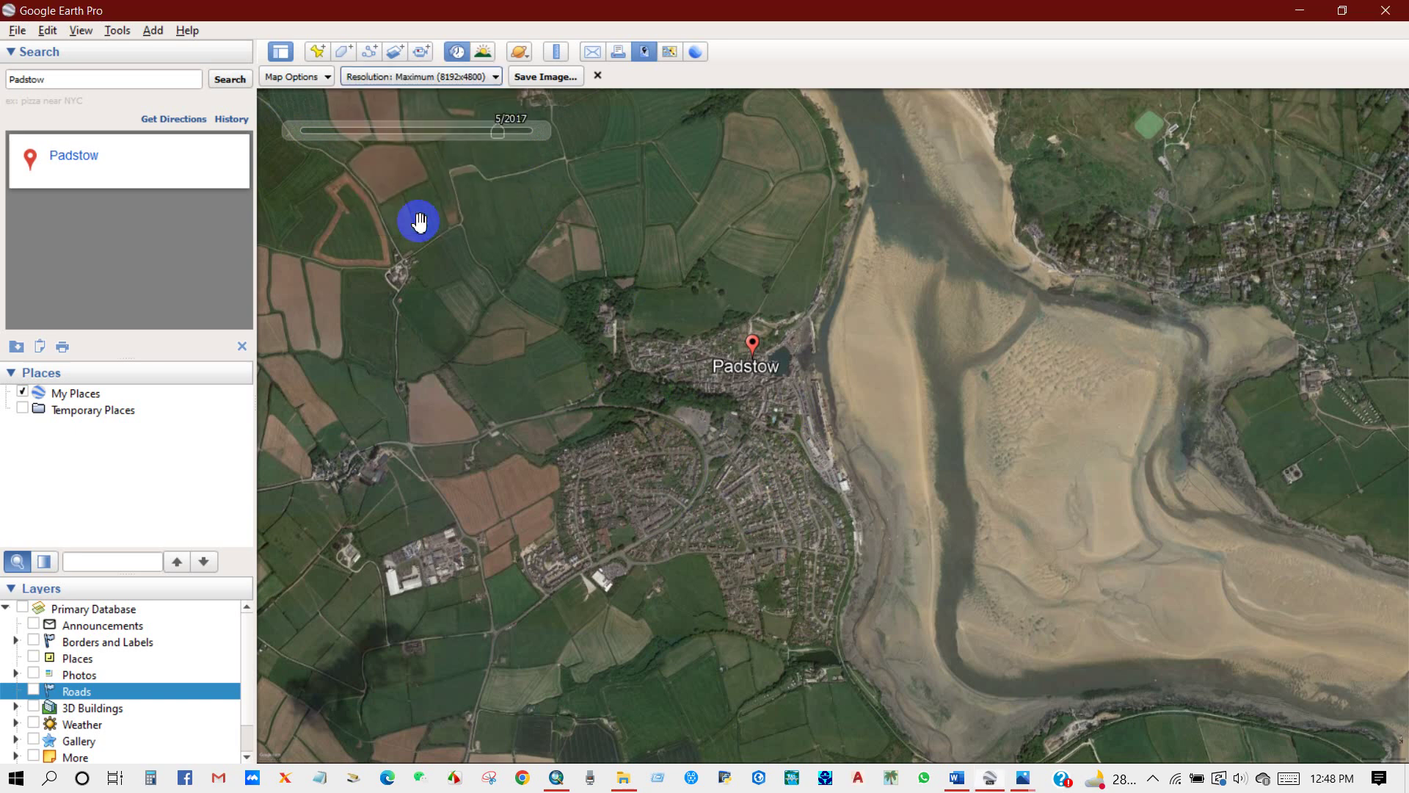
# - Save the 5/2017 map view as a JPEG image named Padstow 2017 in the Padstow Image folder
pyautogui.click(549, 78)
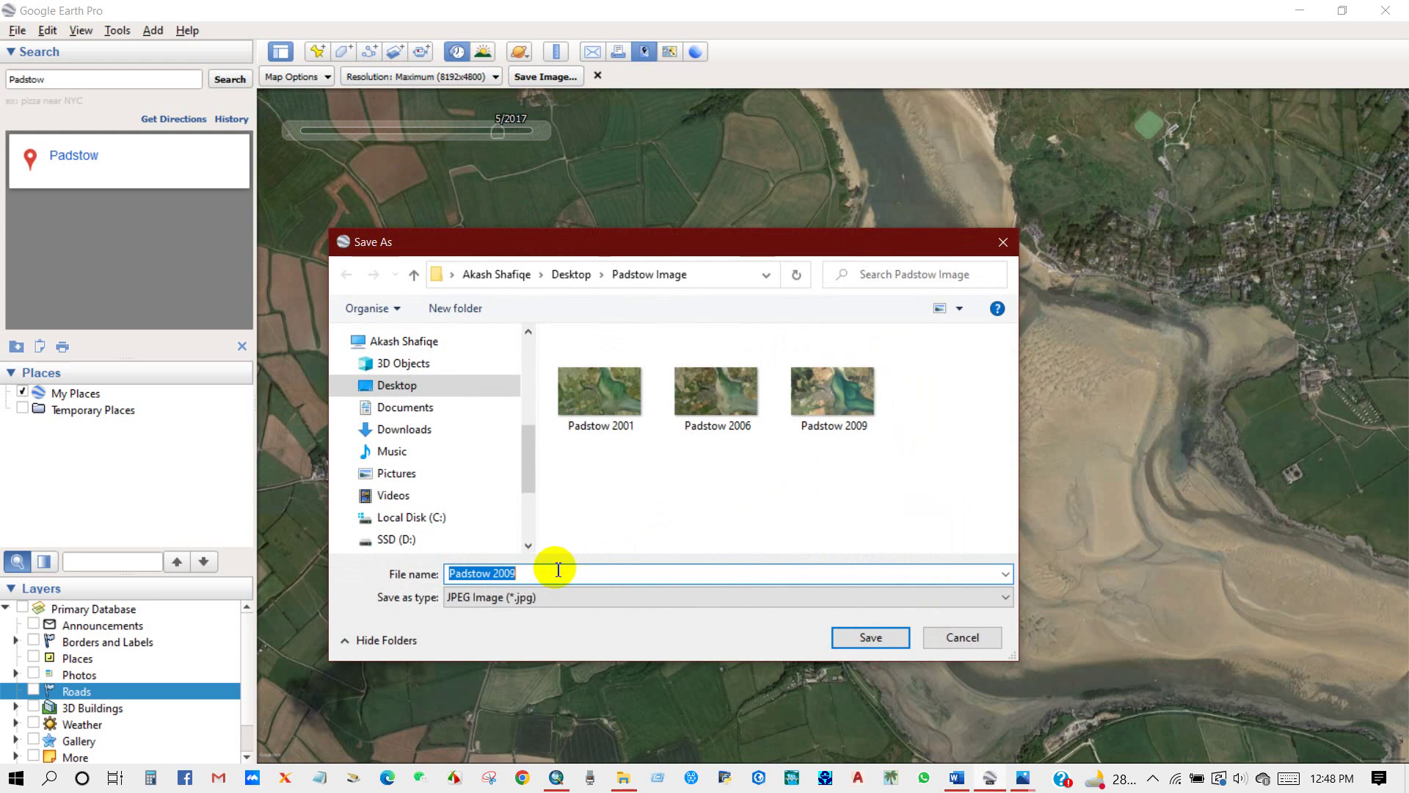
pyautogui.press('BackSpace')
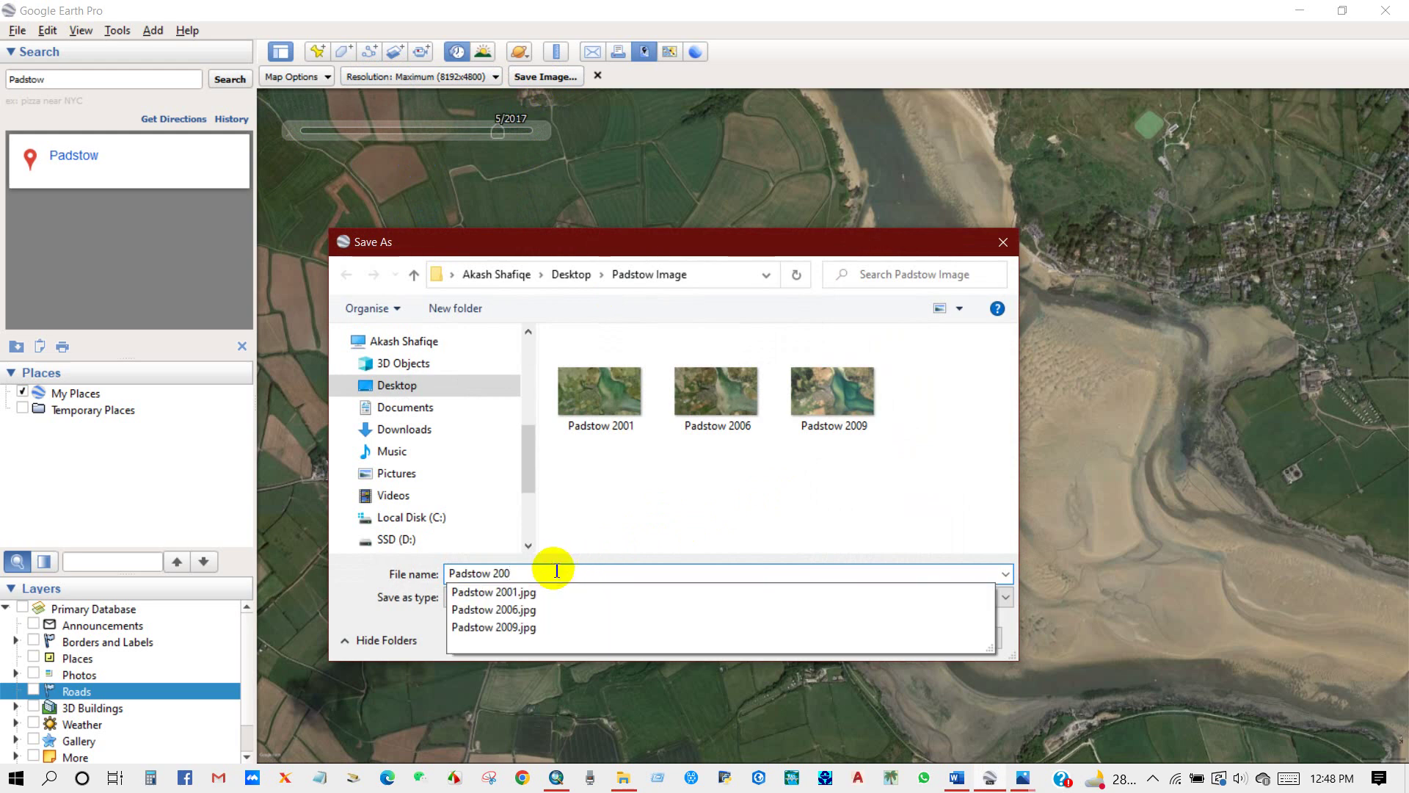
pyautogui.press('BackSpace')
pyautogui.write('17')
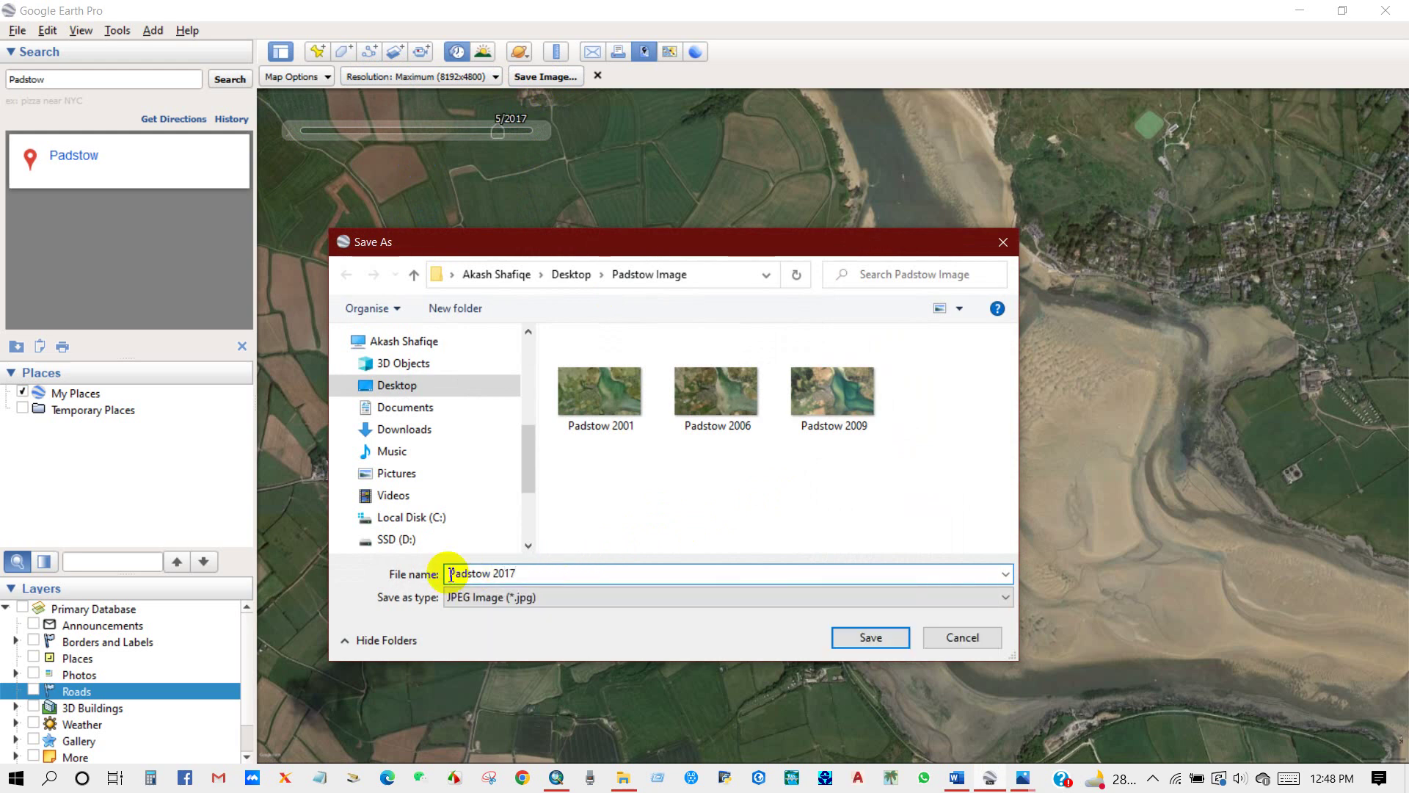
pyautogui.click(871, 637)
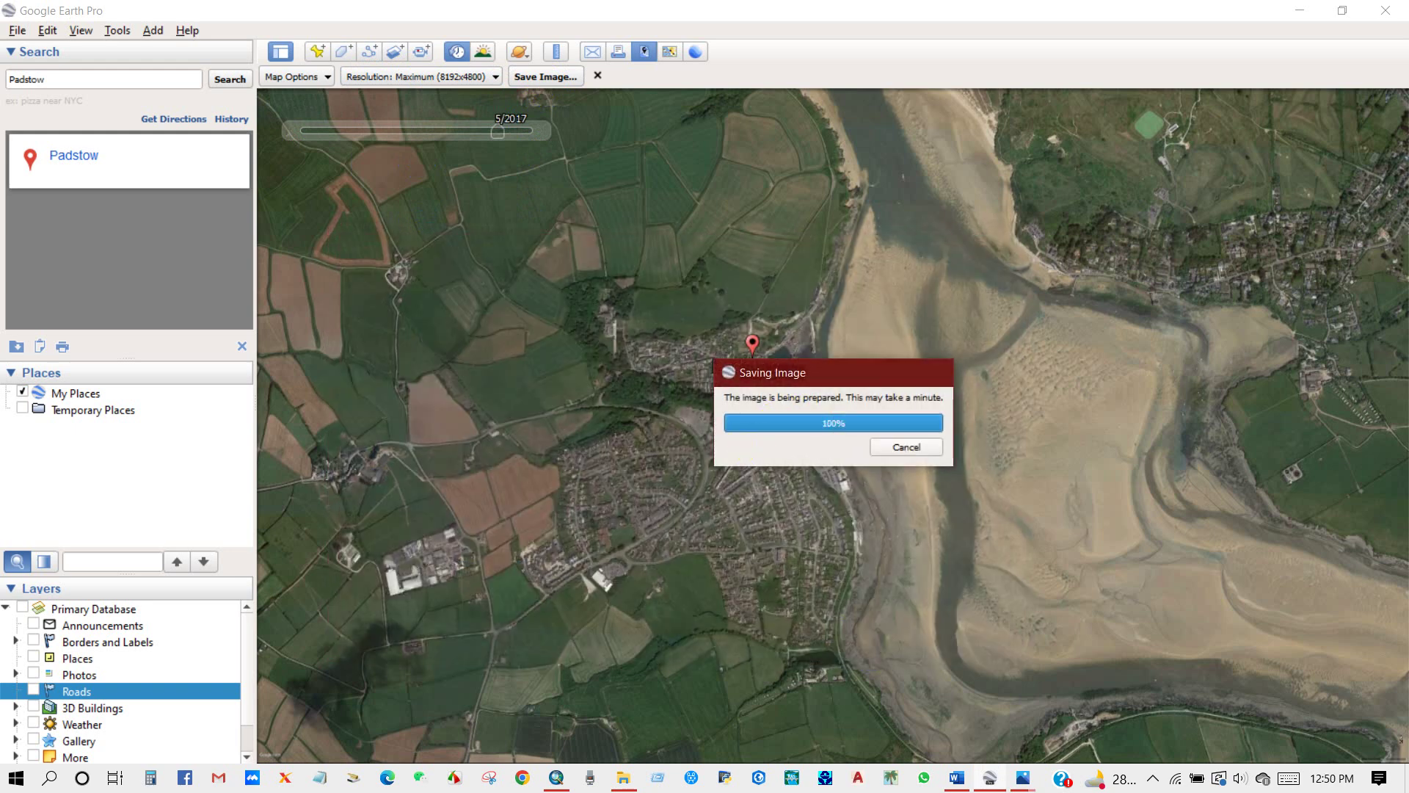
# - Open the exported Padstow 2017 image from the Padstow Image folder and examine the town's streets and houses up close
pyautogui.click(623, 776)
pyautogui.click(595, 503)
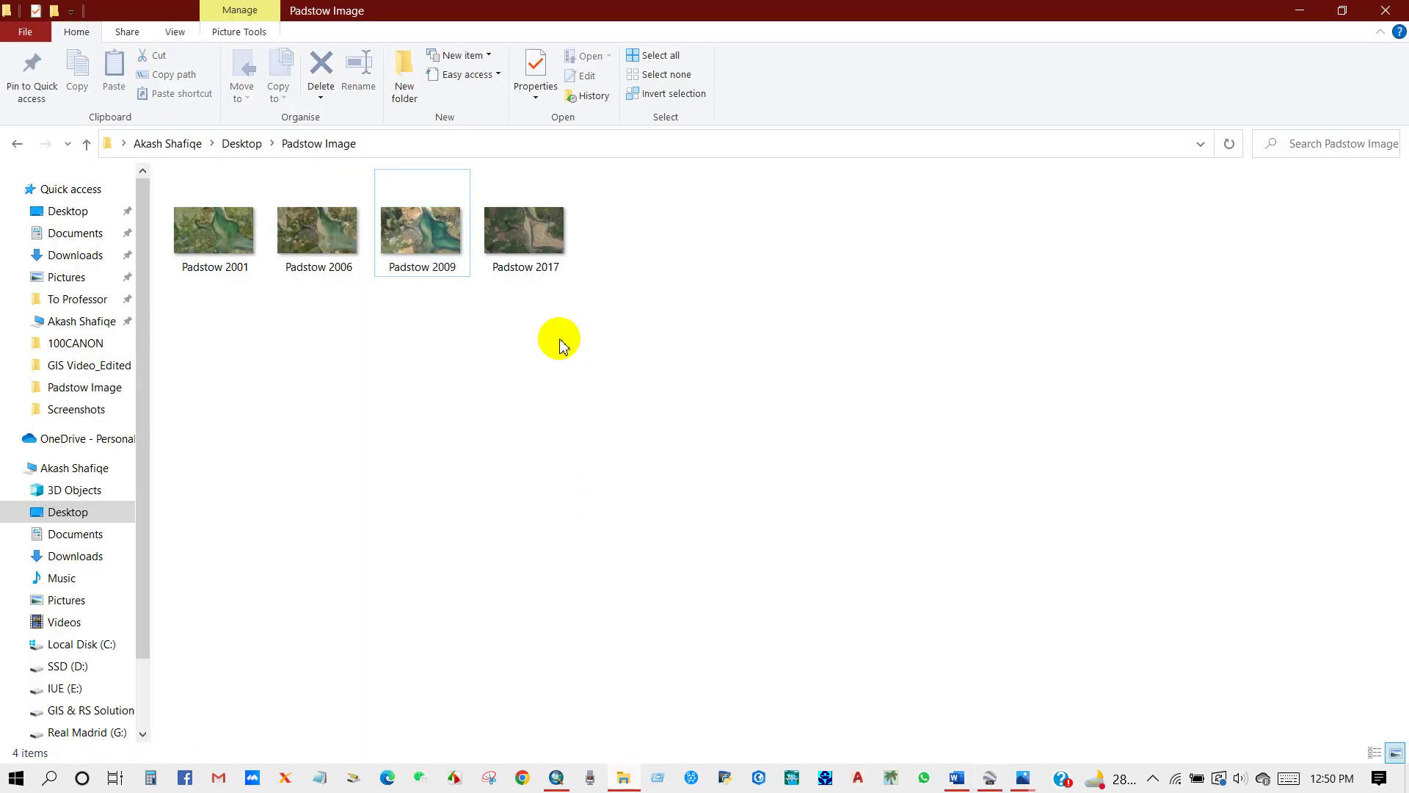
pyautogui.doubleClick(525, 229)
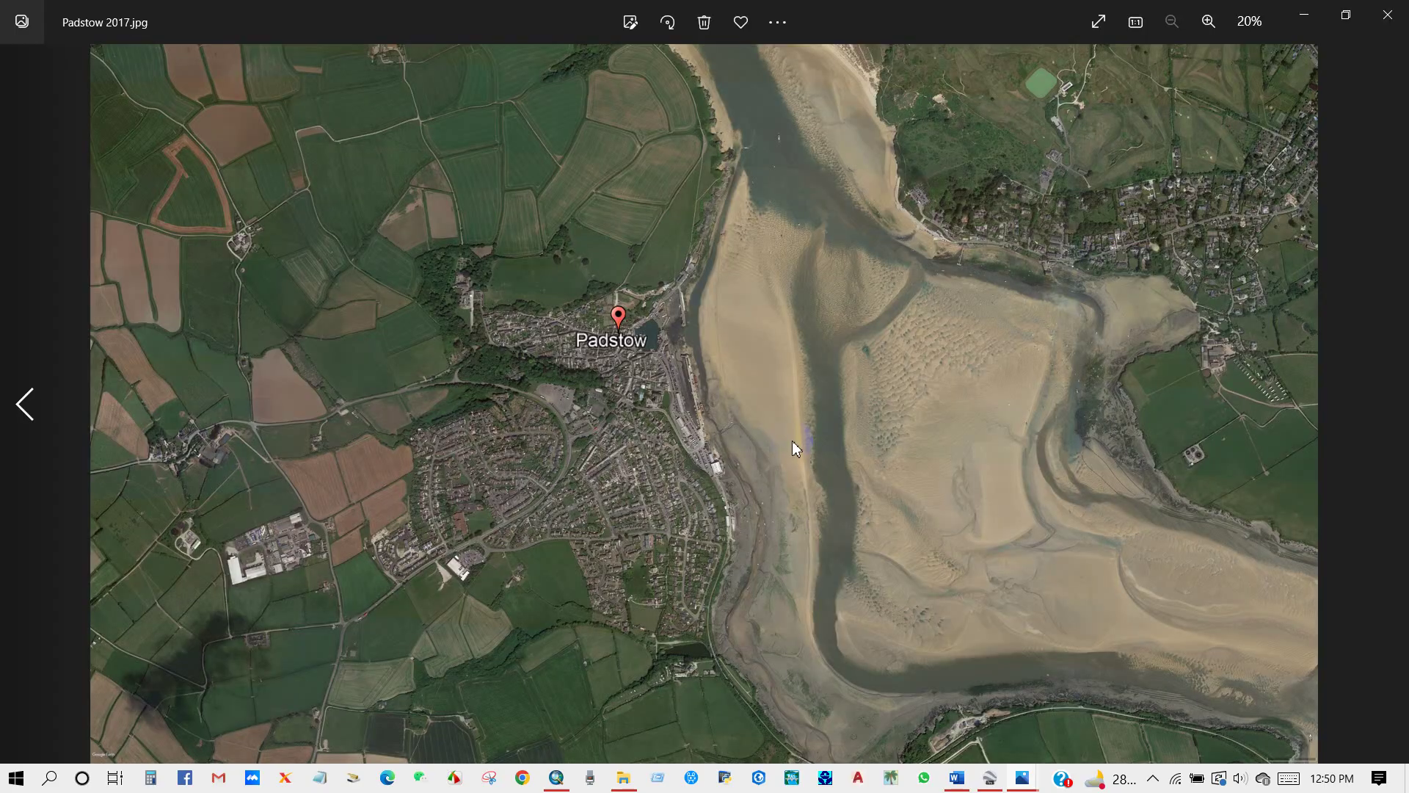
pyautogui.scroll(5, 535, 542)
pyautogui.scroll(5, 535, 546)
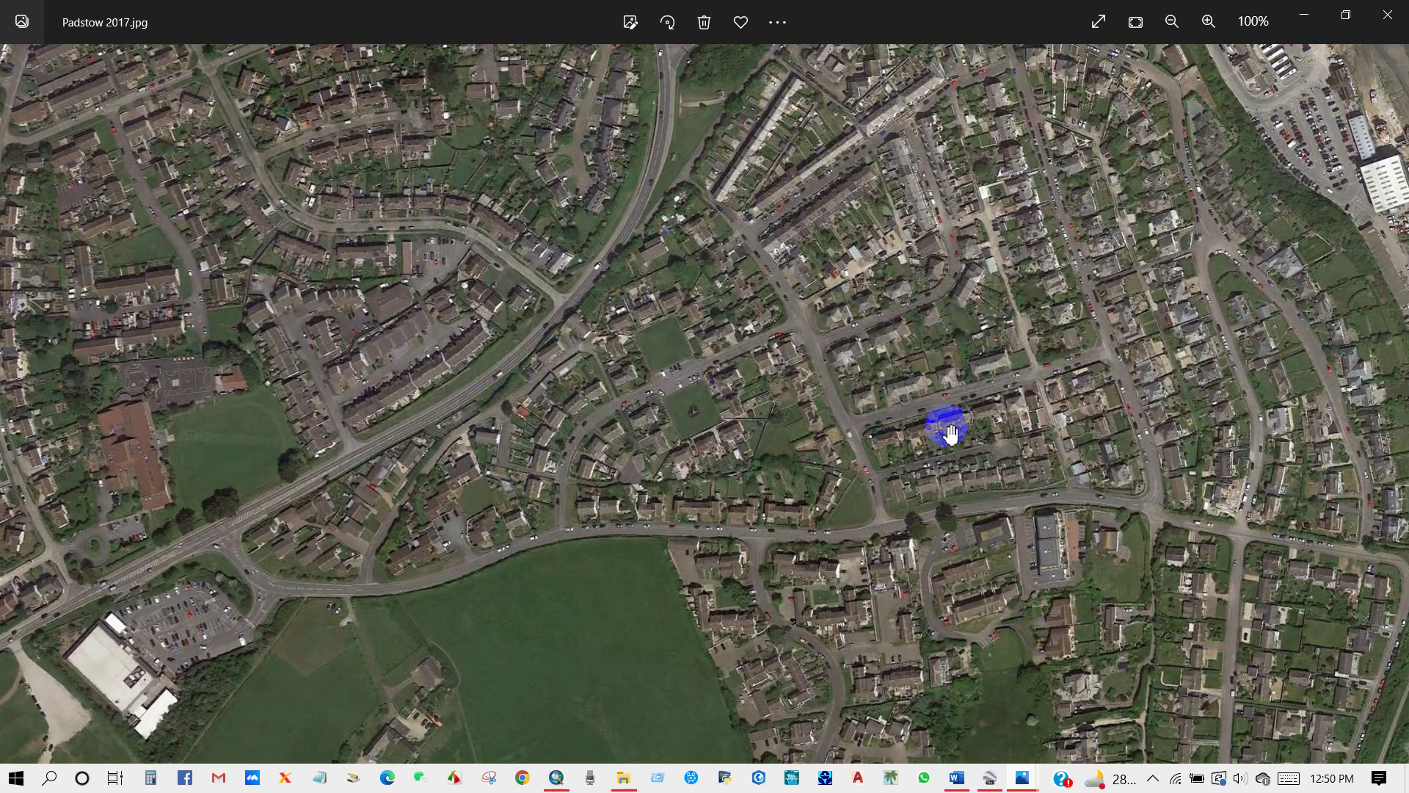
pyautogui.scroll(-3, 947, 429)
pyautogui.scroll(-6, 804, 490)
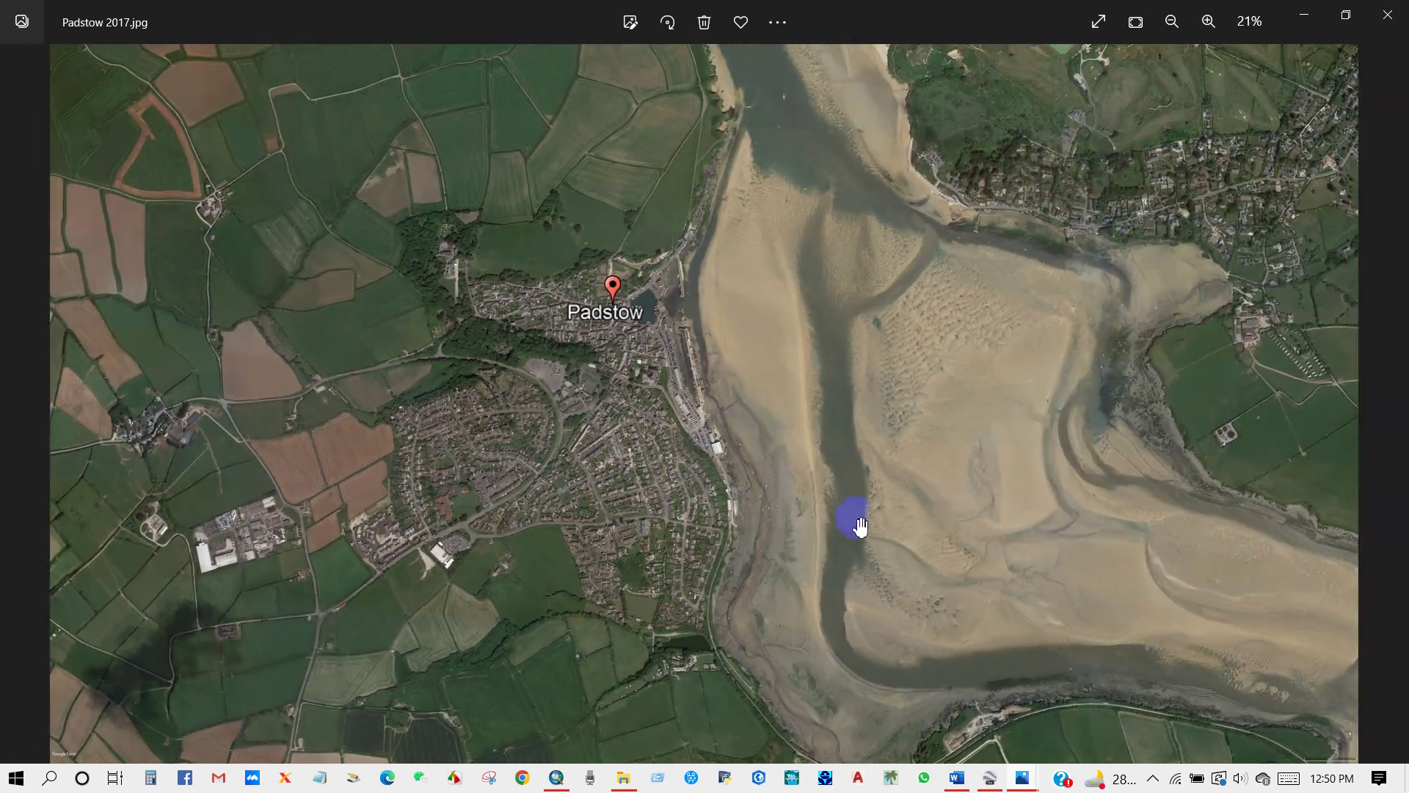
# - Switch to Google Earth Pro, set the historical imagery date to 7/2022 and choose the Maximum (8192x4800) export resolution
pyautogui.click(989, 778)
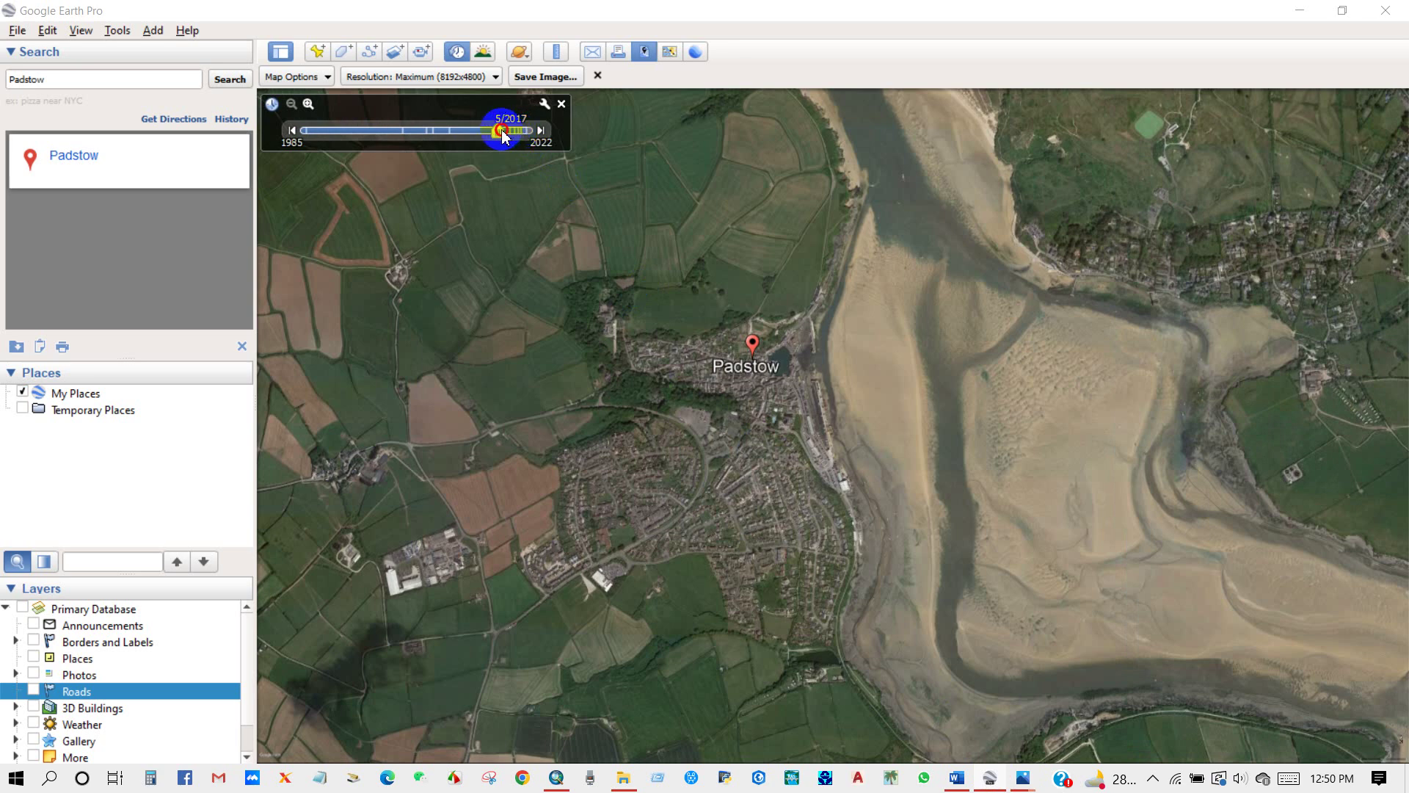
pyautogui.moveTo(501, 130); pyautogui.dragTo(514, 136)
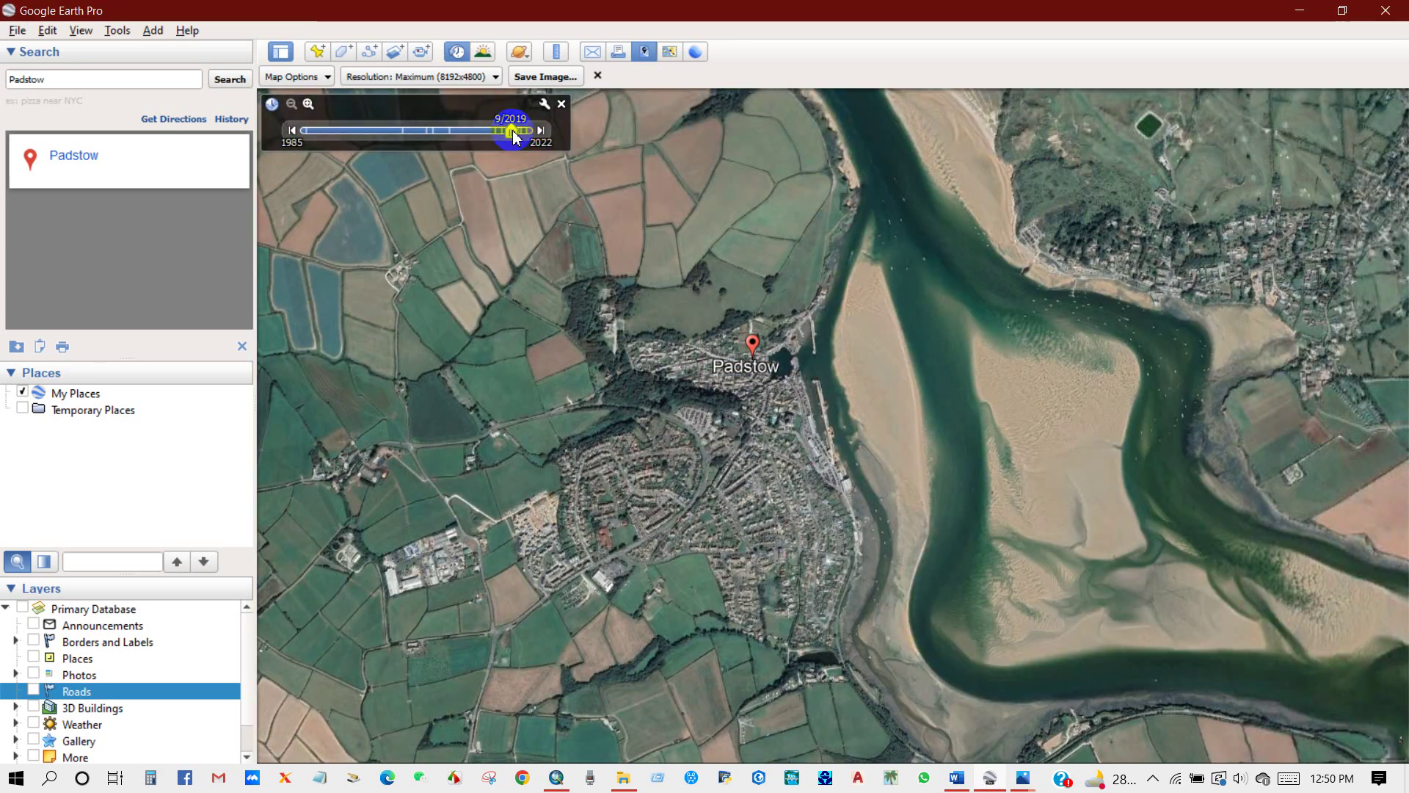
pyautogui.moveTo(522, 137); pyautogui.dragTo(719, 490)
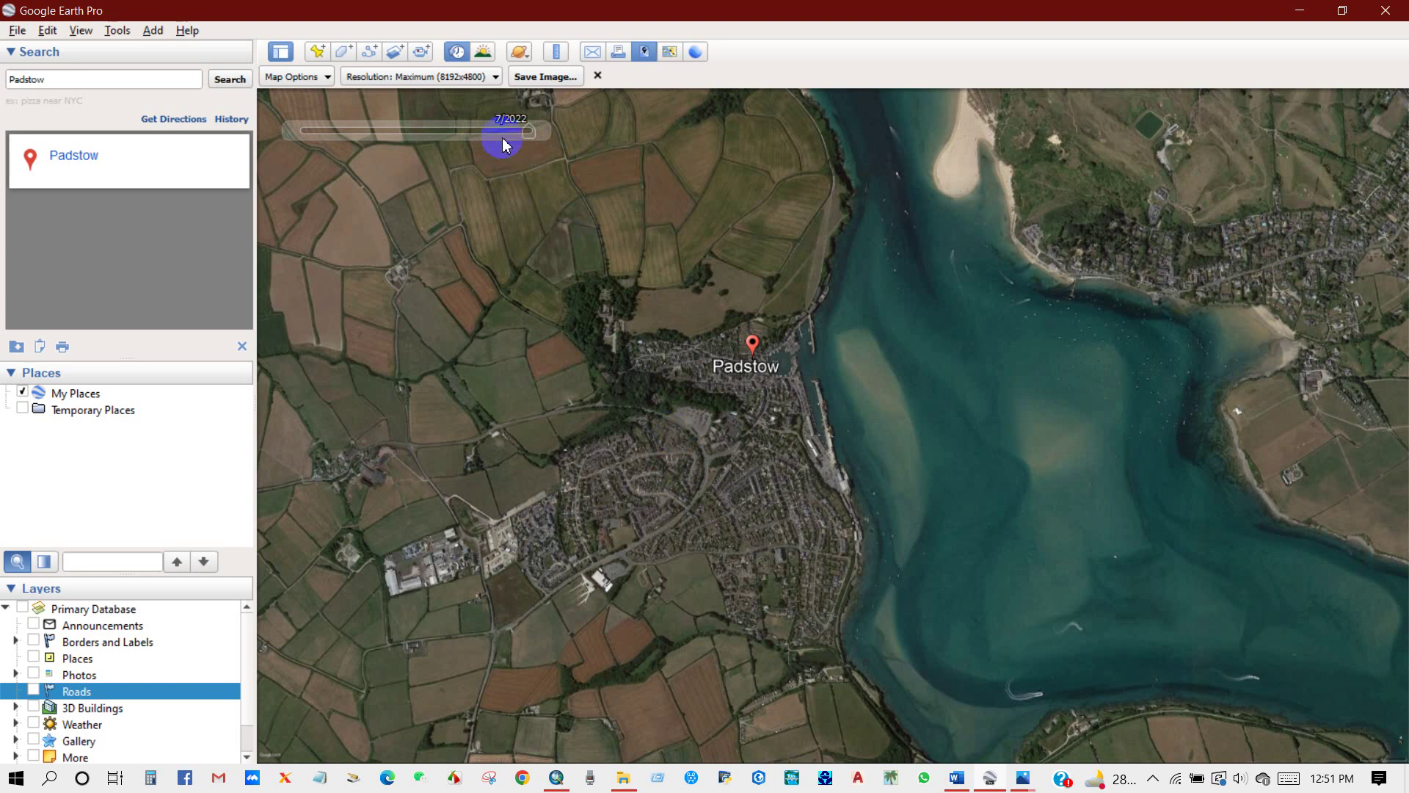
pyautogui.click(486, 77)
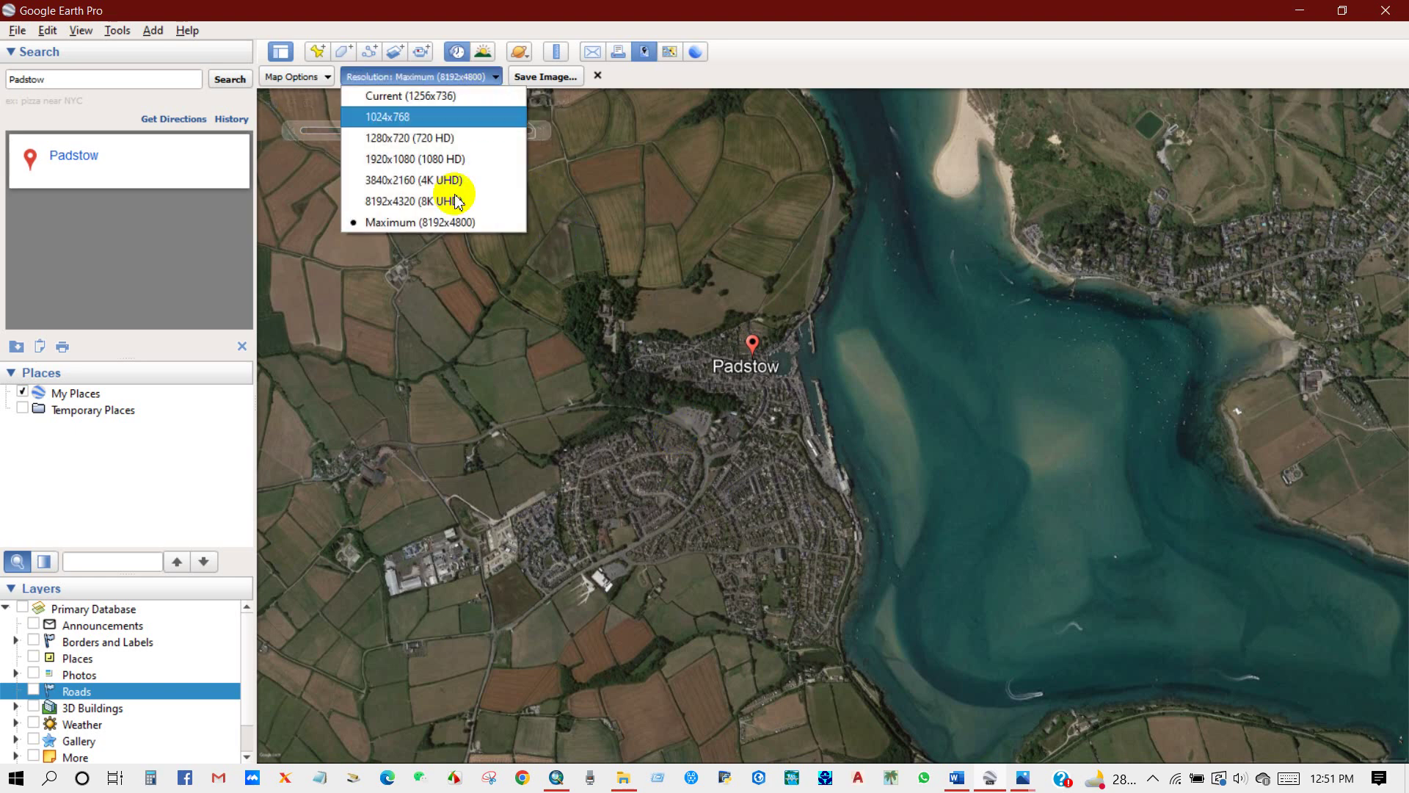
pyautogui.click(421, 224)
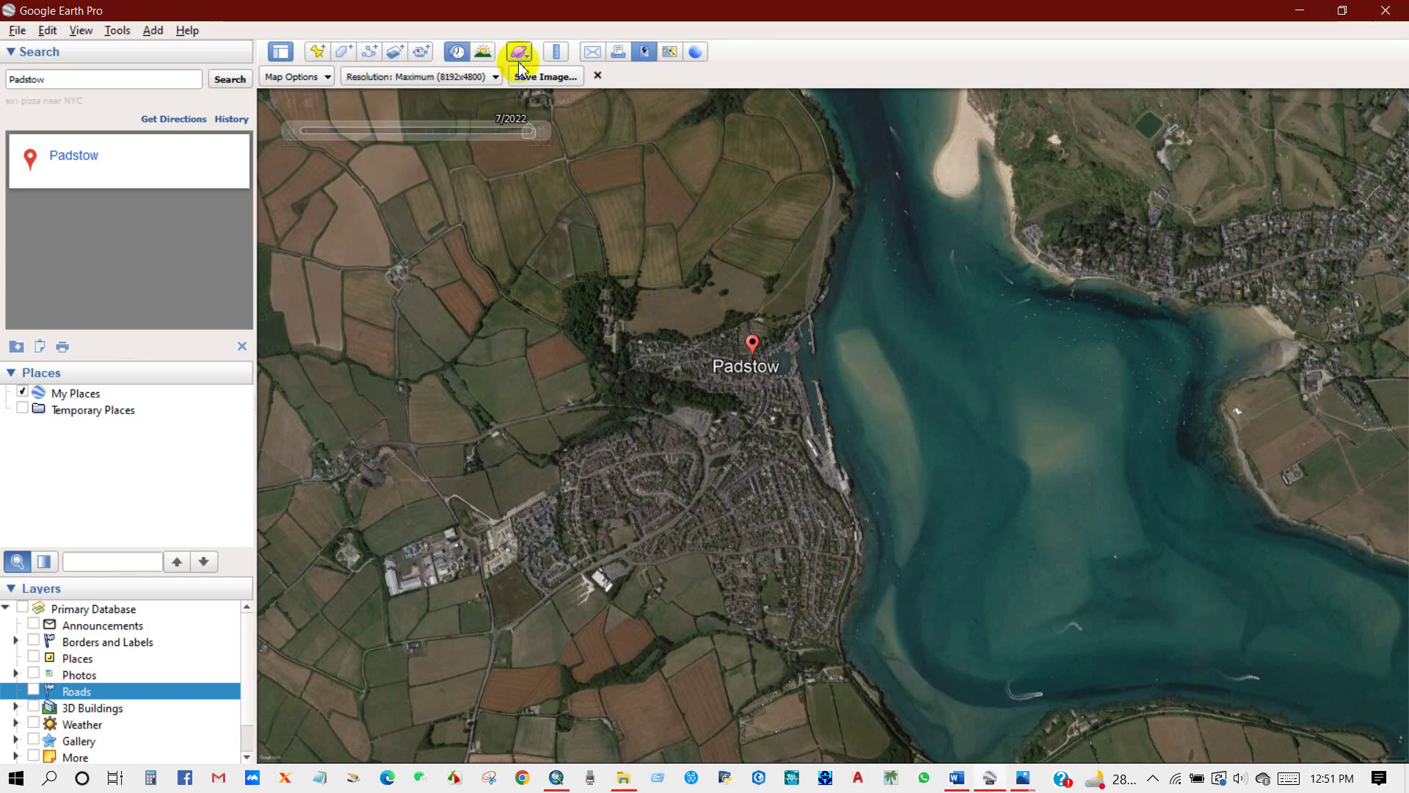
# - Save the 7/2022 map view as a JPEG image named Padstow 2022 in the Padstow Image folder
pyautogui.click(561, 77)
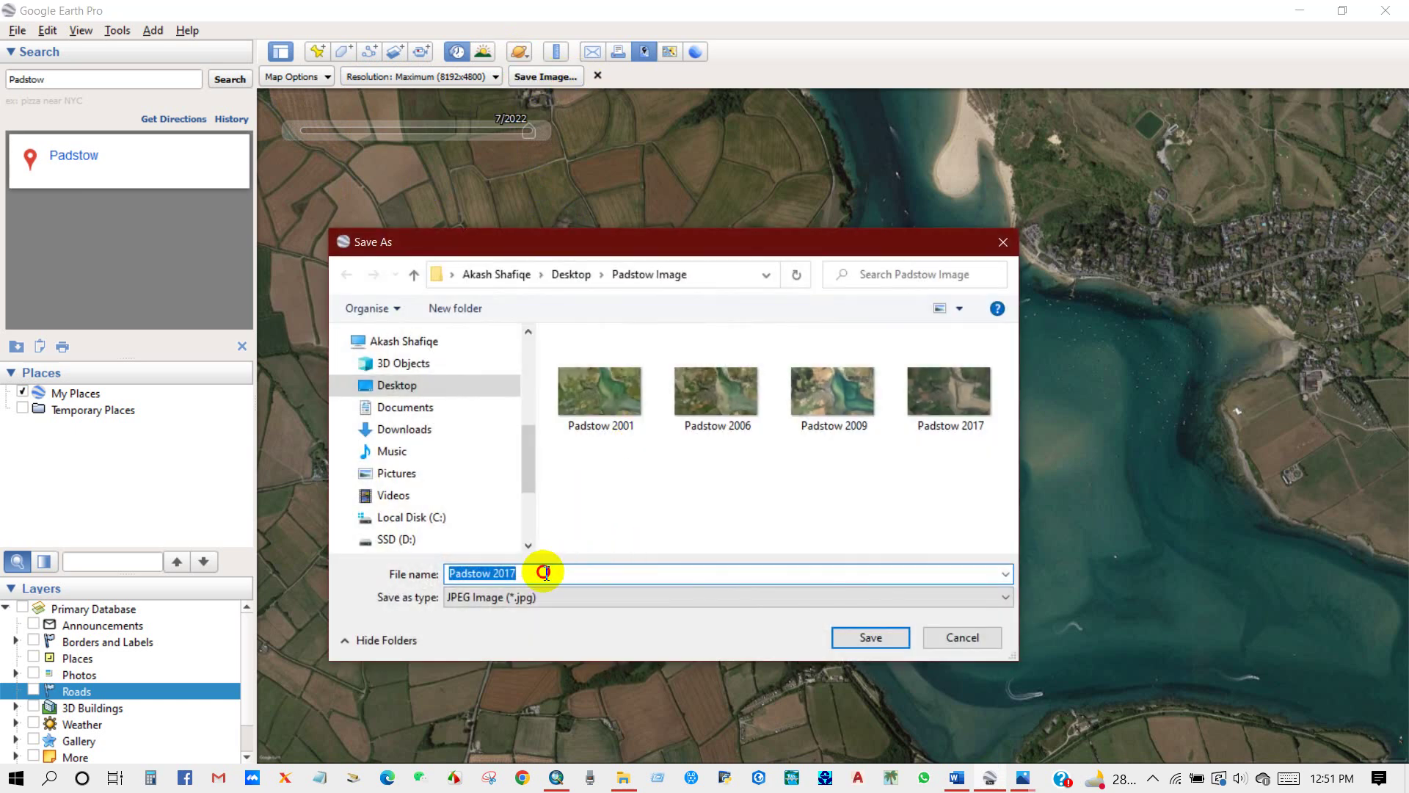
pyautogui.press('BackSpace')
pyautogui.press('BackSpace')
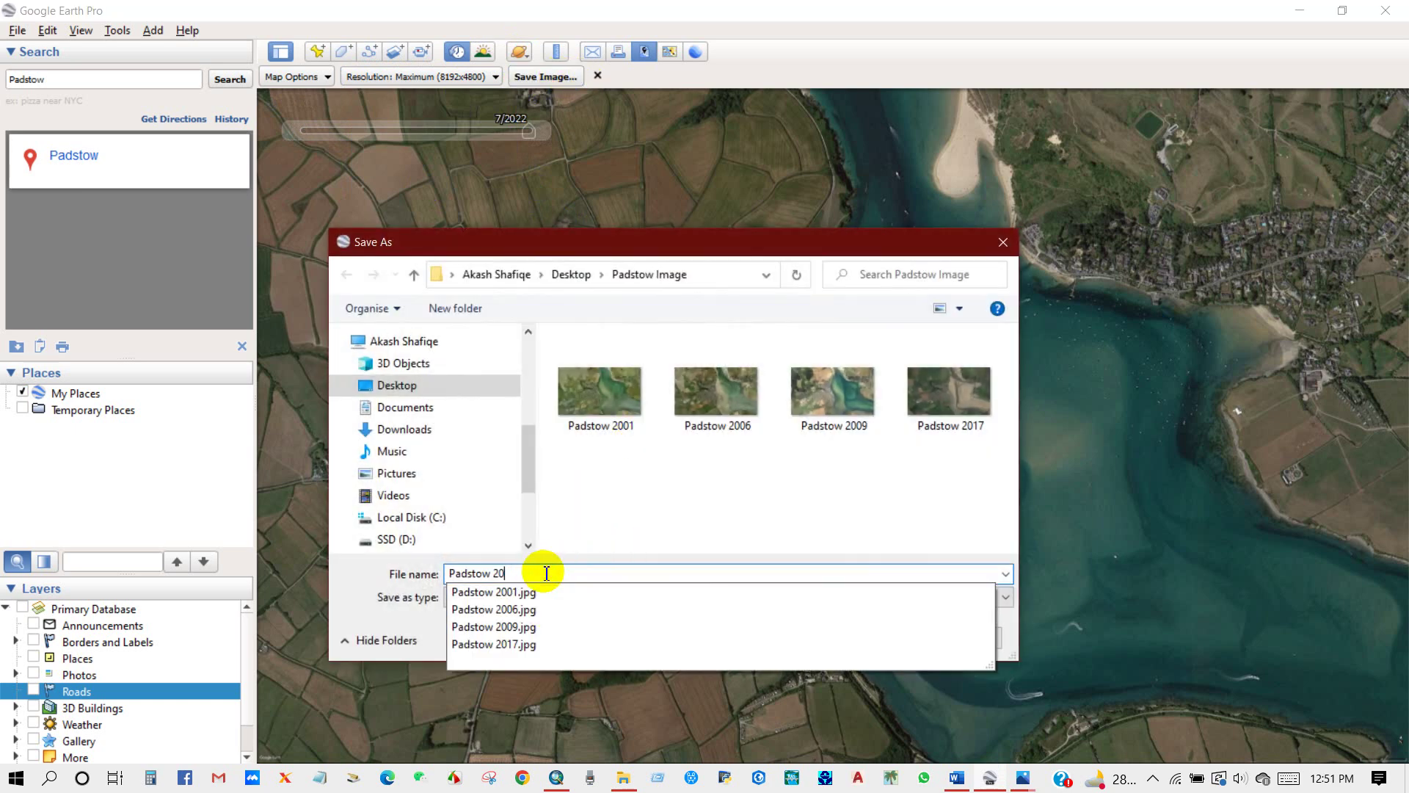
pyautogui.write('22')
pyautogui.click(866, 636)
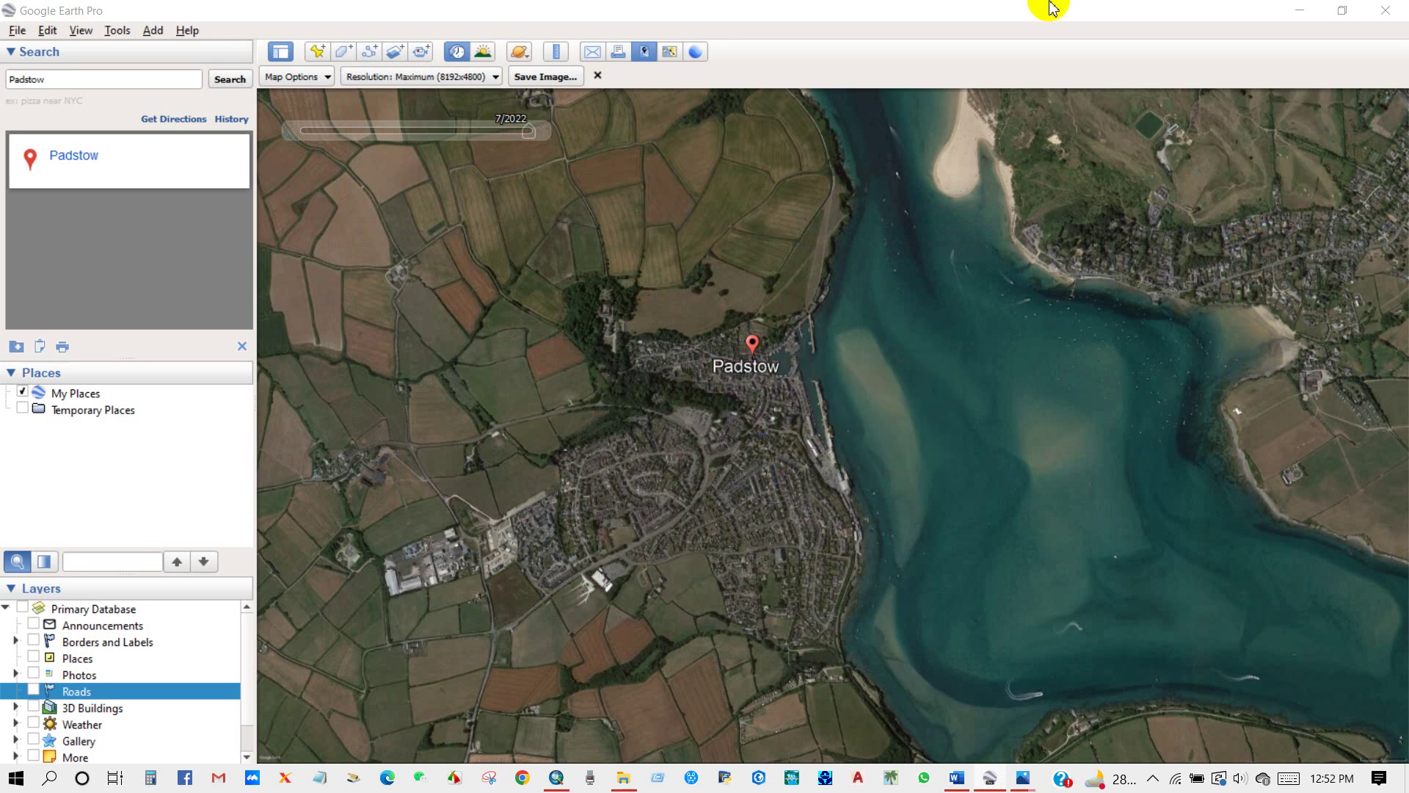
pyautogui.click(689, 744)
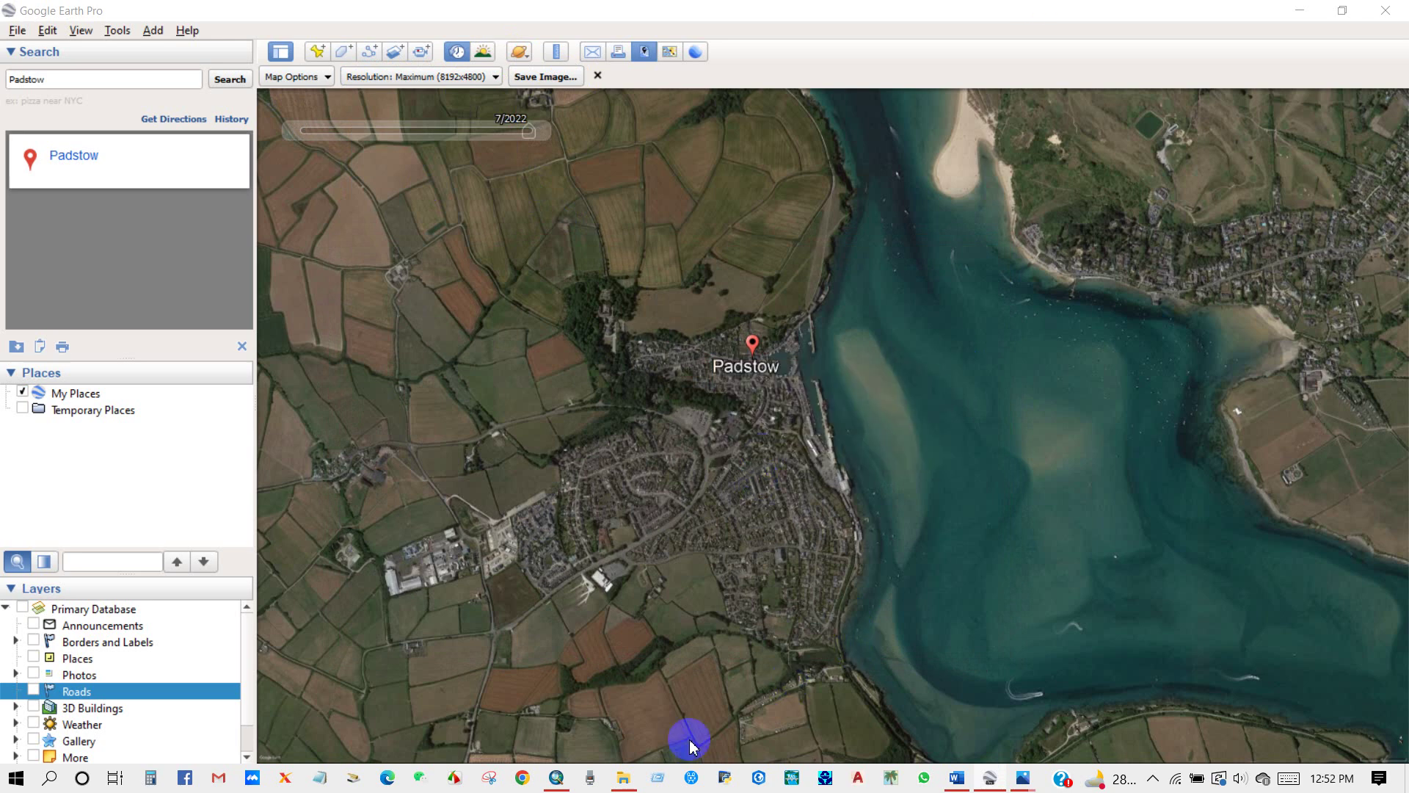
# - Open the exported Padstow 2022 image from its folder, examine the town's houses and streets in close detail, and close the image
pyautogui.click(633, 784)
pyautogui.doubleClick(626, 228)
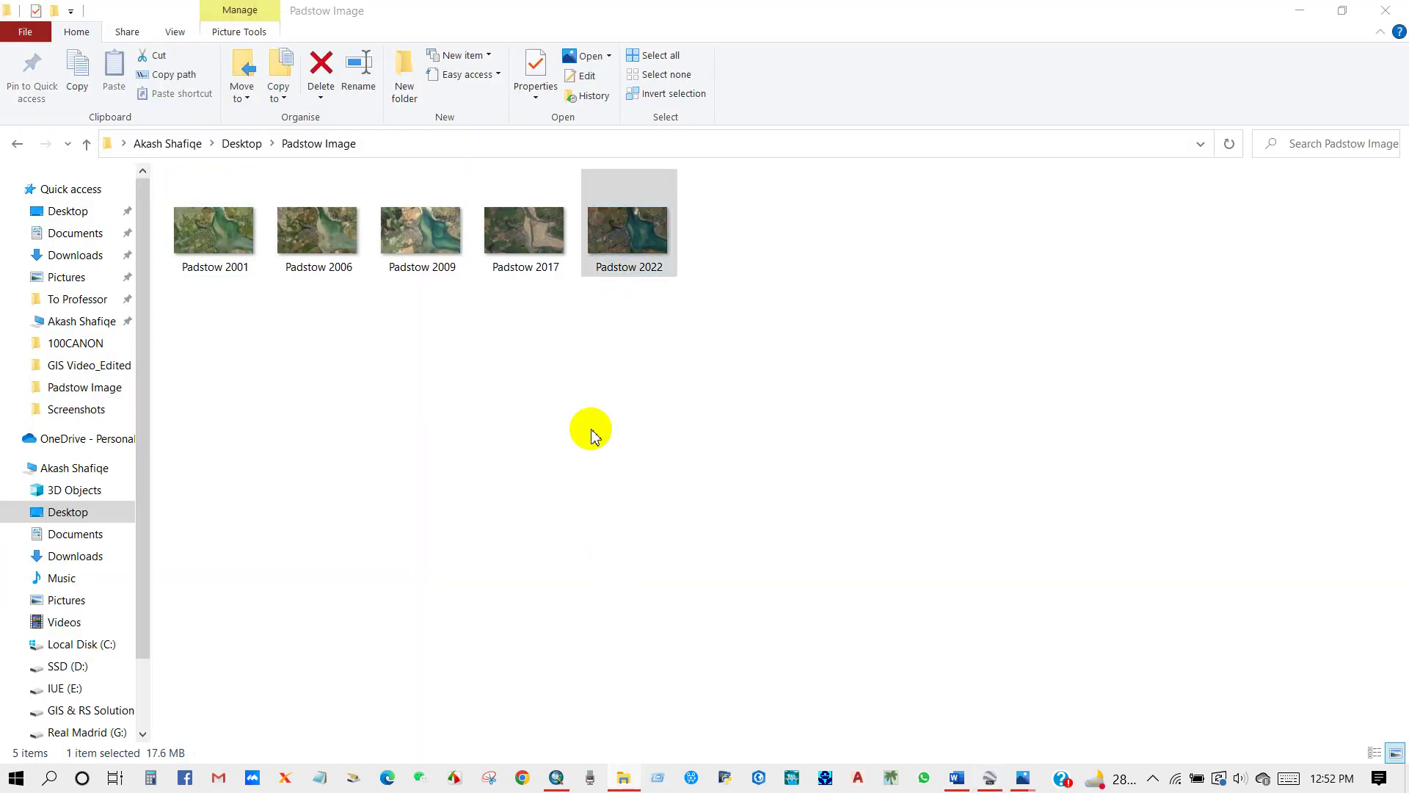
pyautogui.scroll(5, 569, 527)
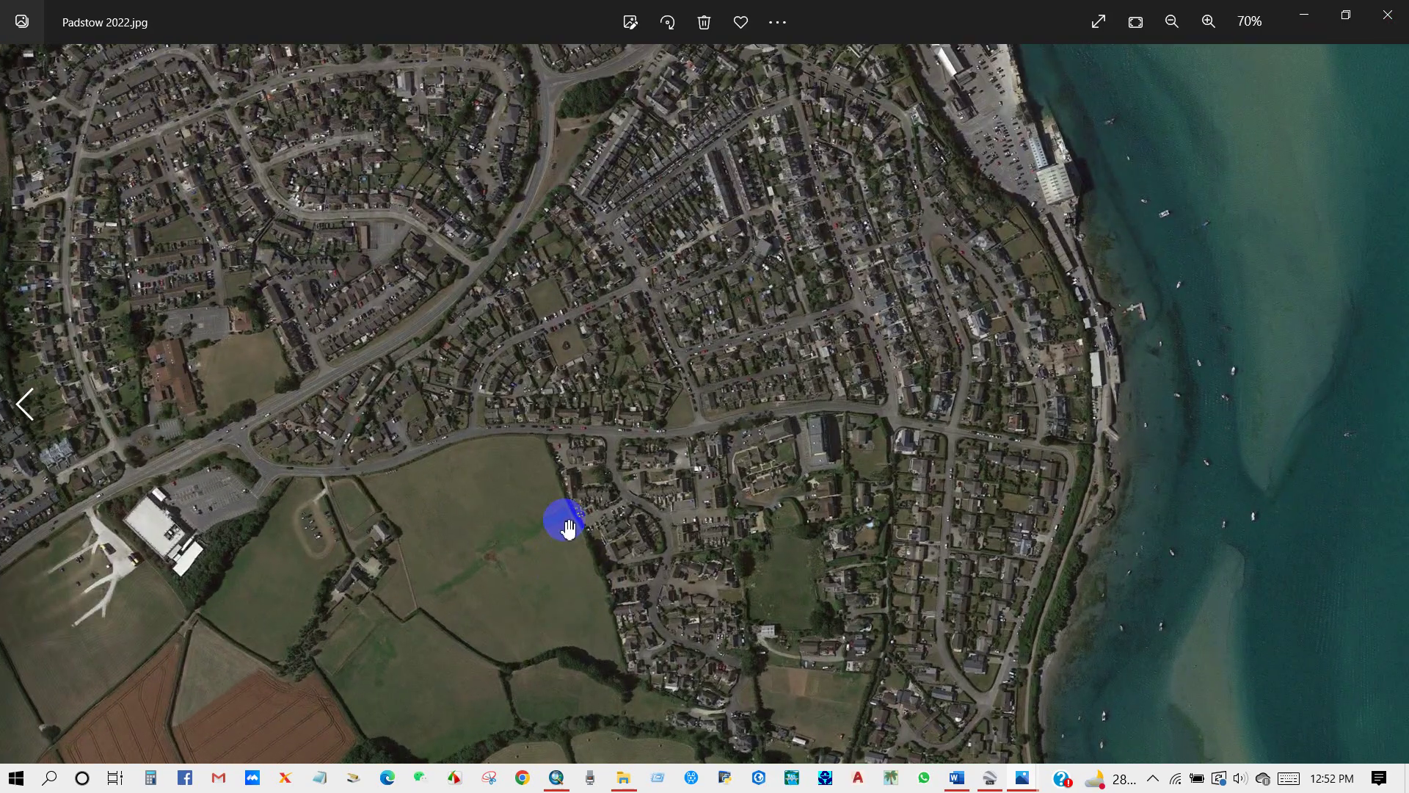
pyautogui.scroll(4, 569, 527)
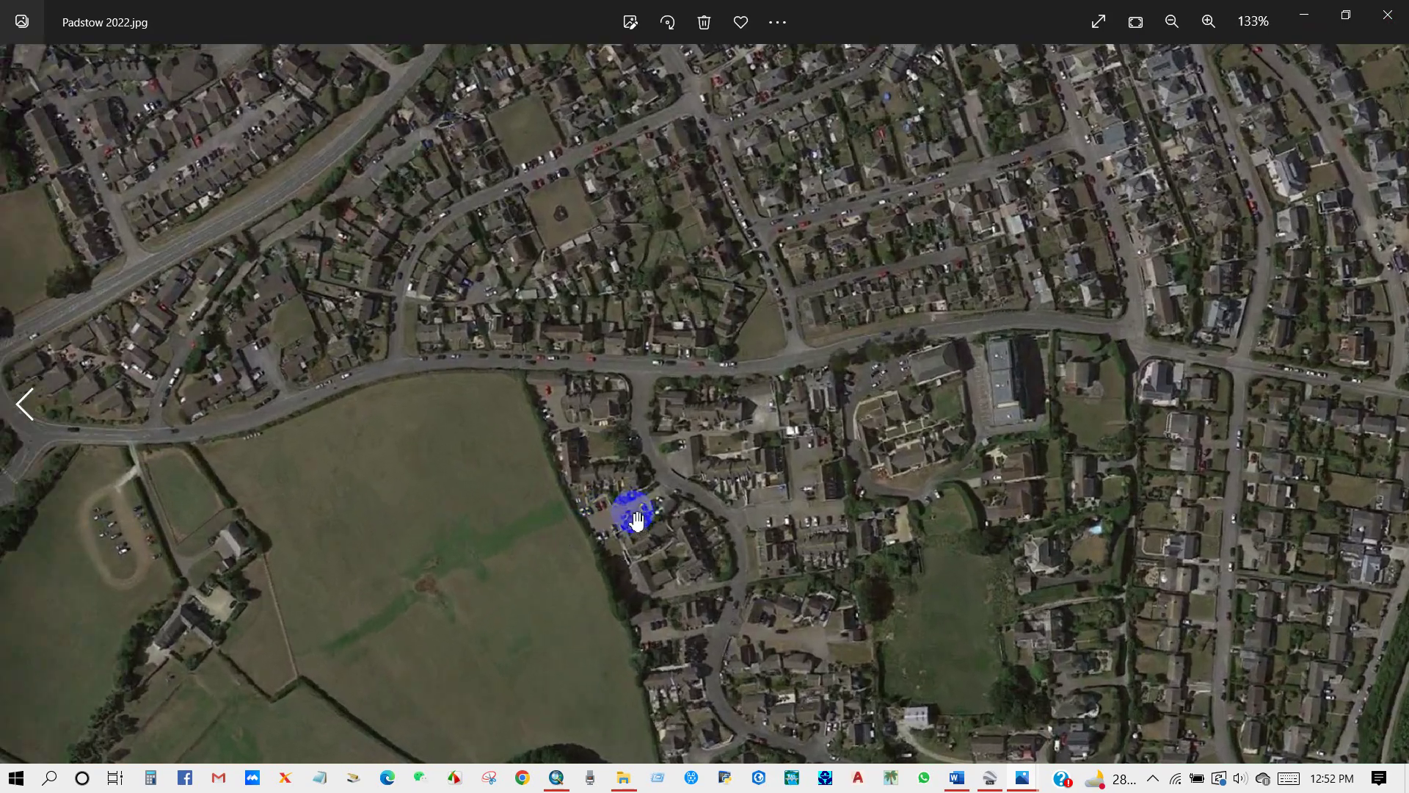
pyautogui.scroll(2, 636, 513)
pyautogui.moveTo(759, 365); pyautogui.dragTo(742, 478)
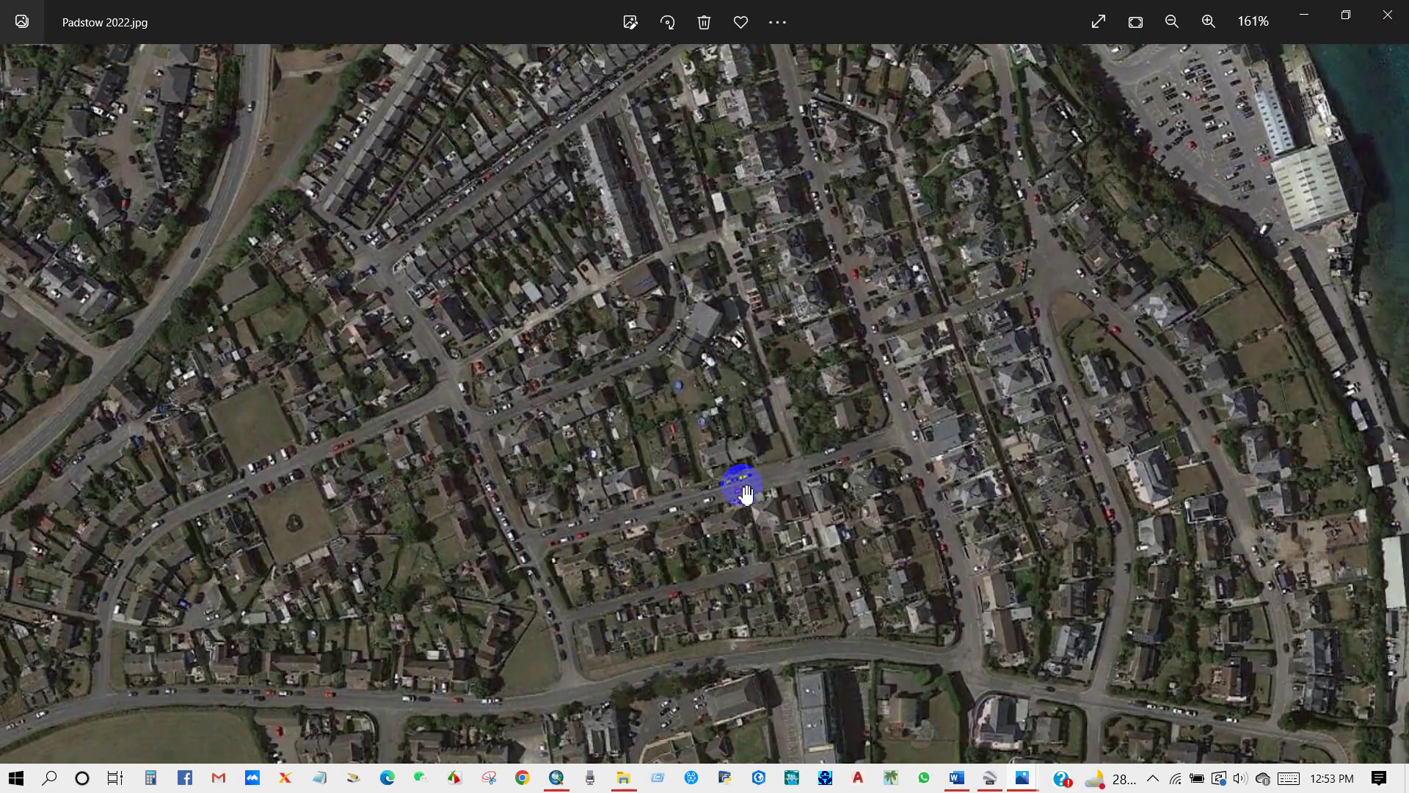
pyautogui.scroll(1, 866, 521)
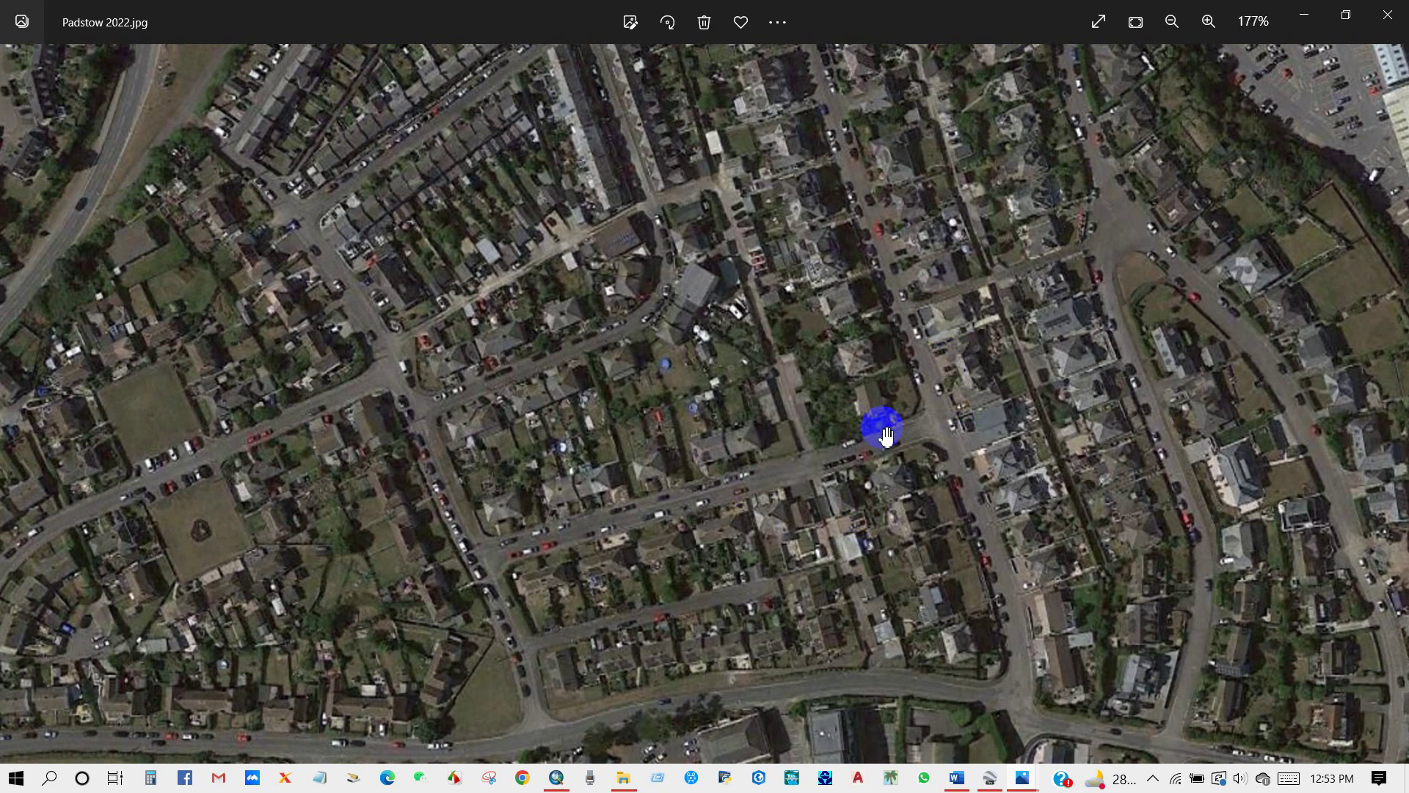
pyautogui.click(1395, 20)
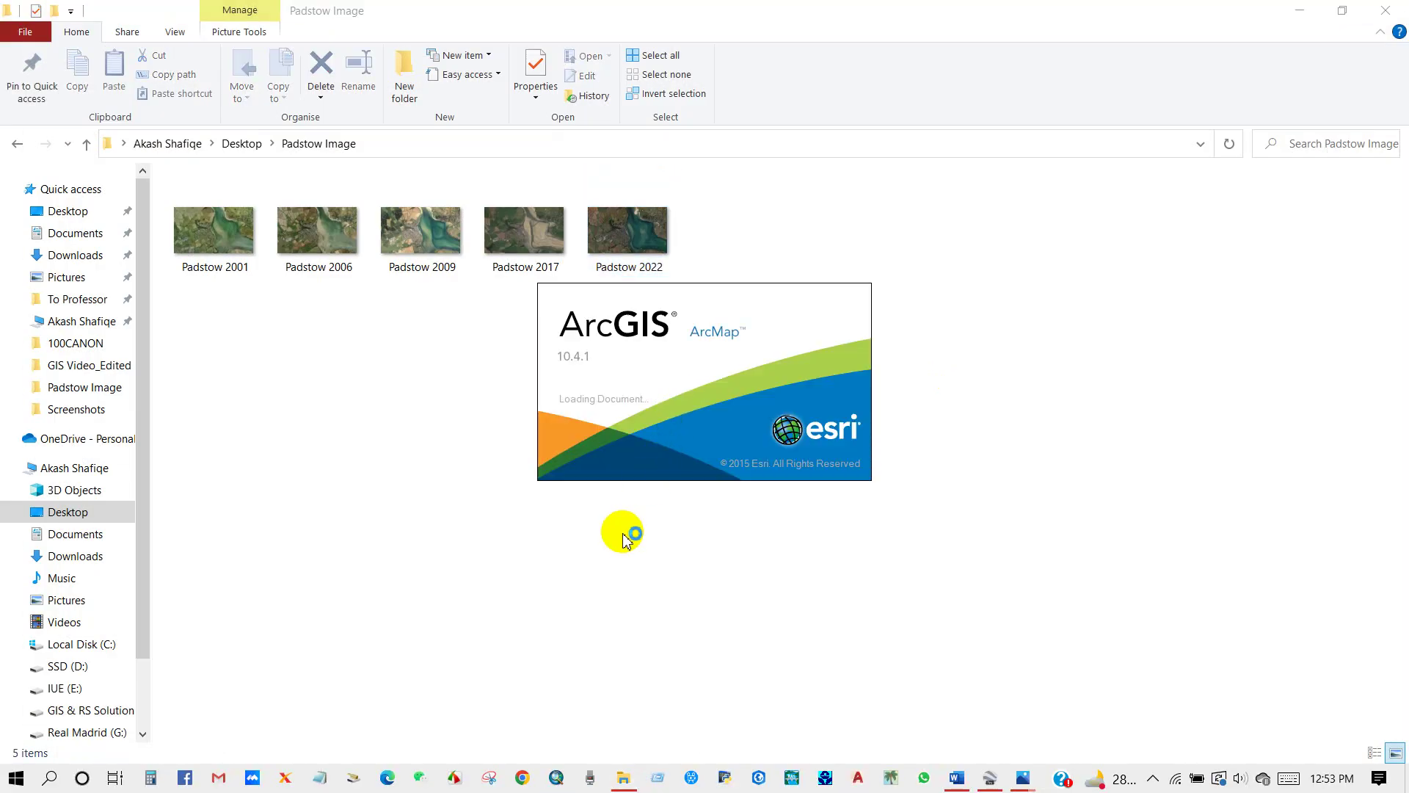
# - Switch to ArcMap and add Padstow 2009.jpg from the Padstow Image folder as a layer in the untitled map
pyautogui.click(193, 55)
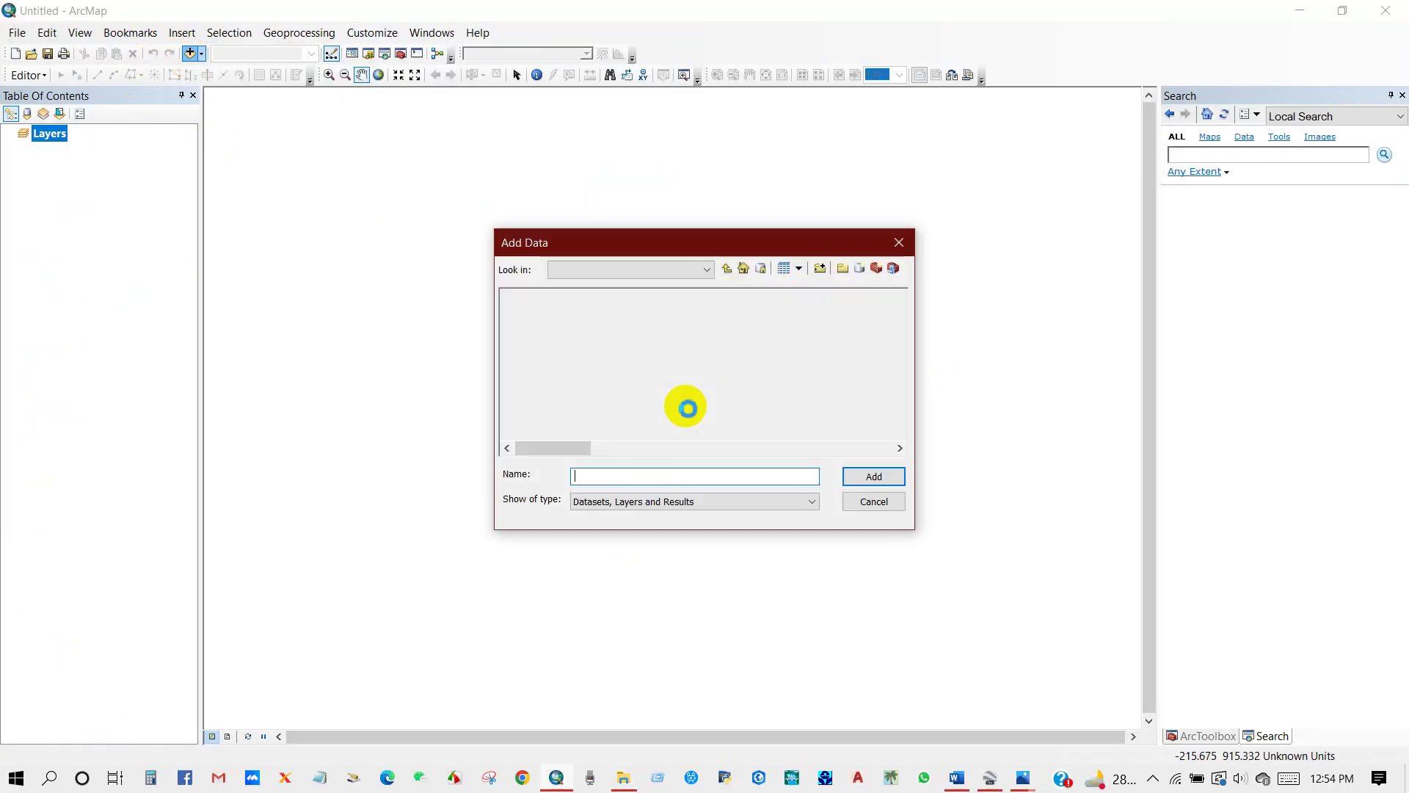
pyautogui.click(576, 327)
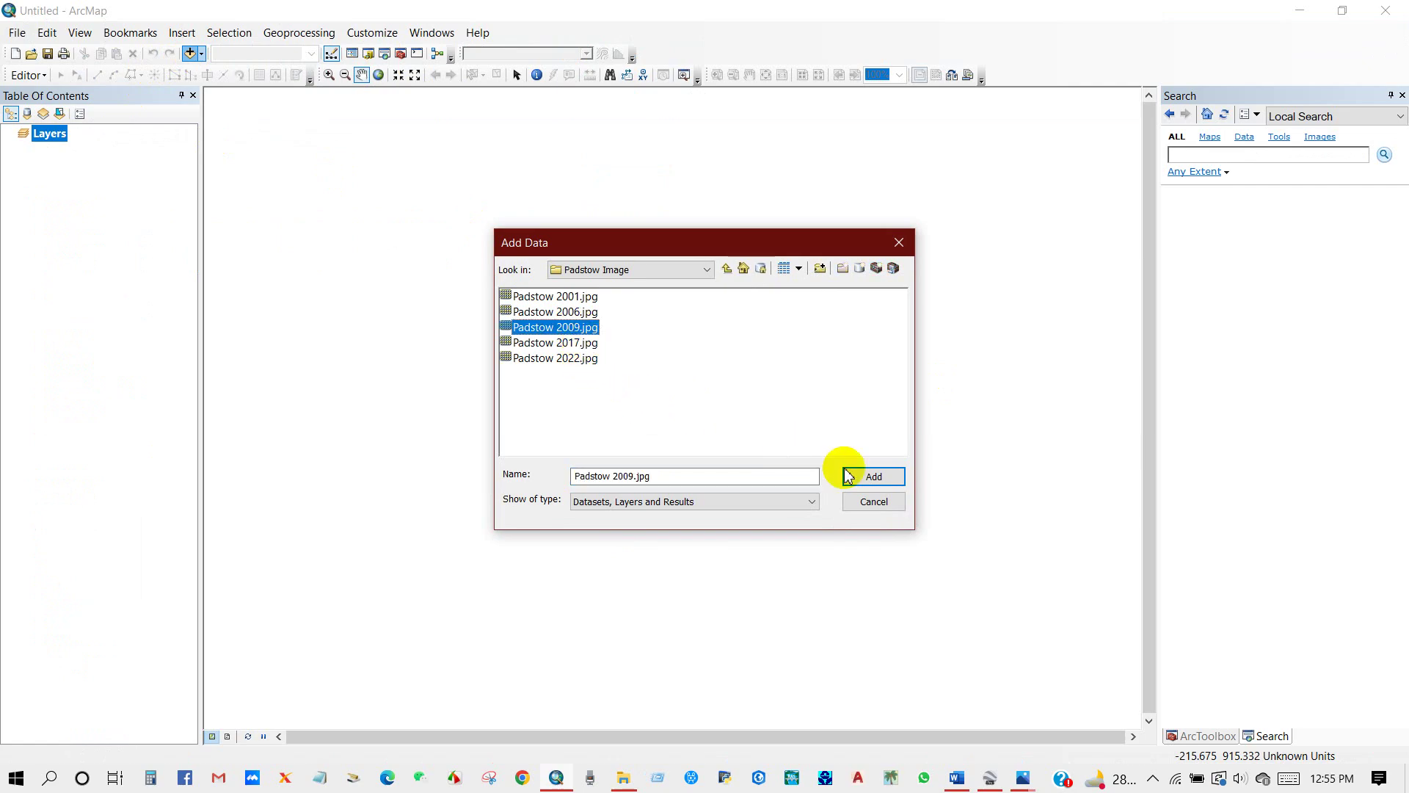
pyautogui.click(847, 475)
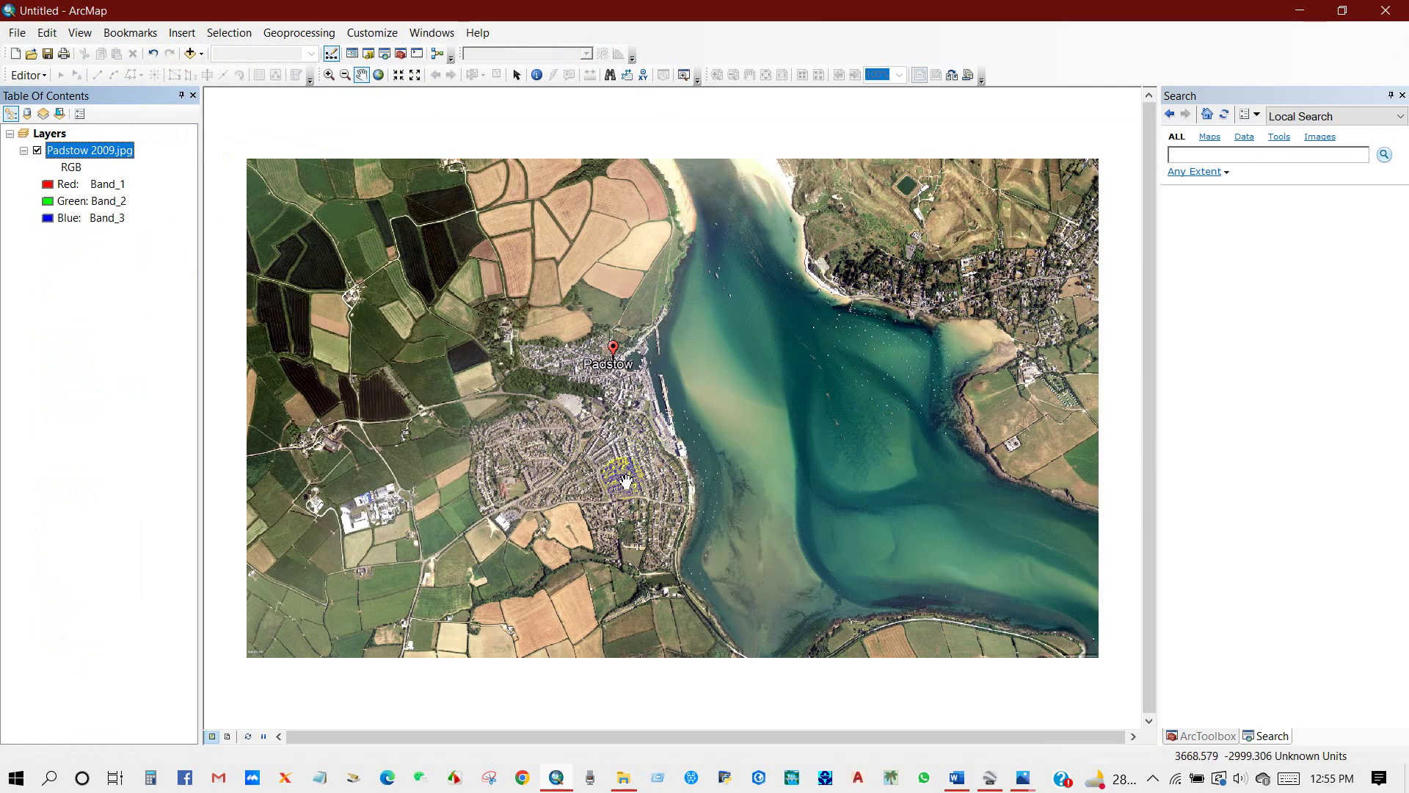
# - Examine the streets, houses and fields of the Padstow 2009.jpg layer up close in the map
pyautogui.scroll(-5, 626, 480)
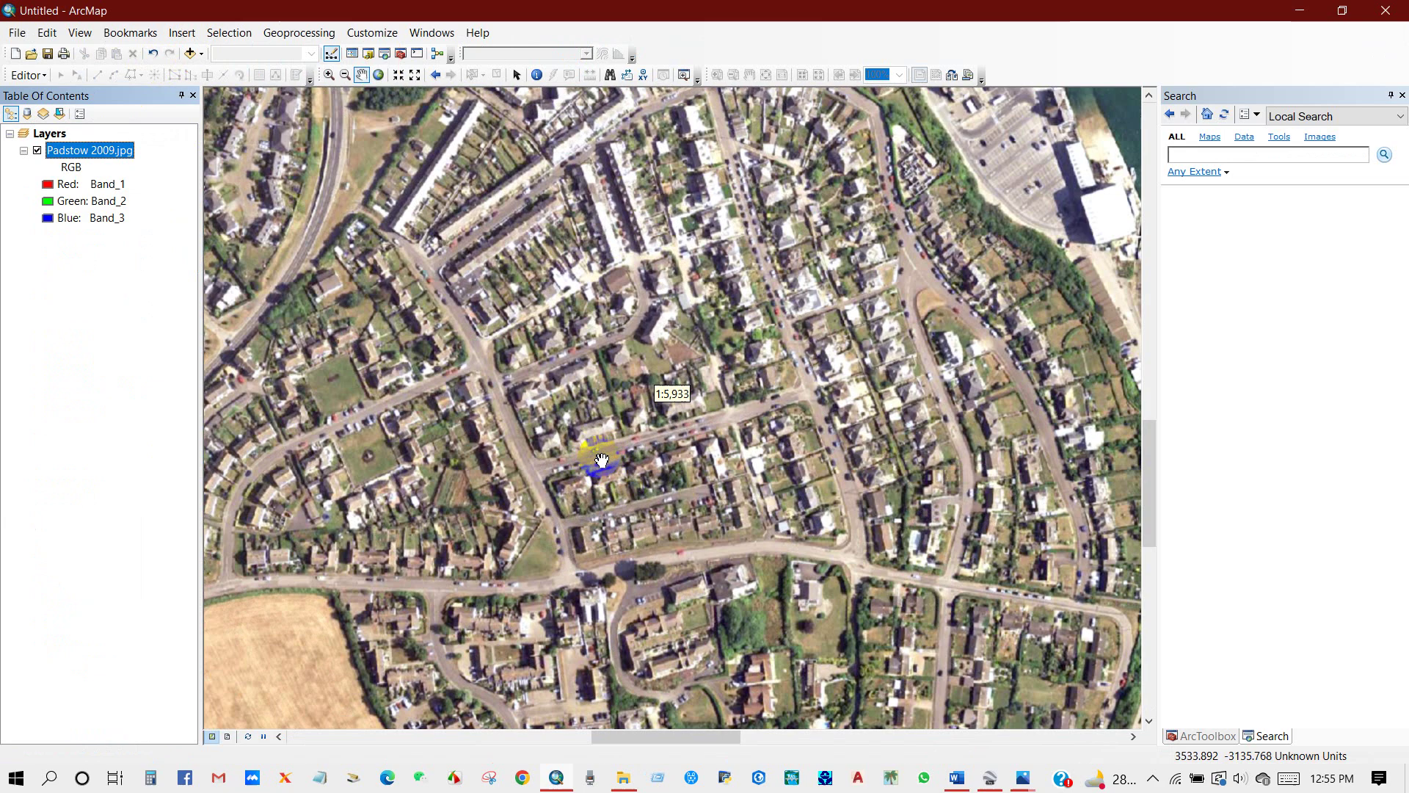
pyautogui.scroll(3, 602, 459)
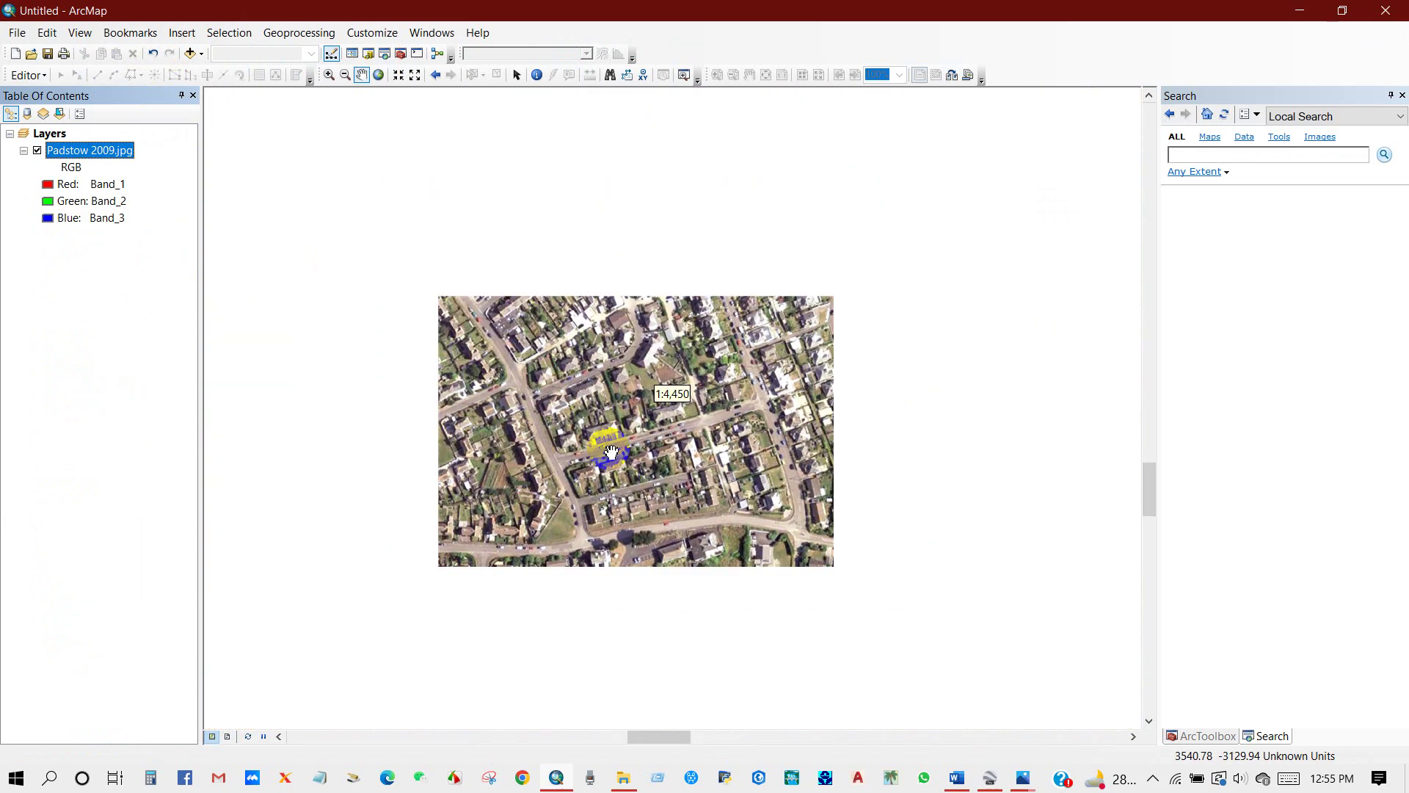
pyautogui.moveTo(575, 449); pyautogui.dragTo(750, 419)
pyautogui.moveTo(610, 404); pyautogui.dragTo(878, 404)
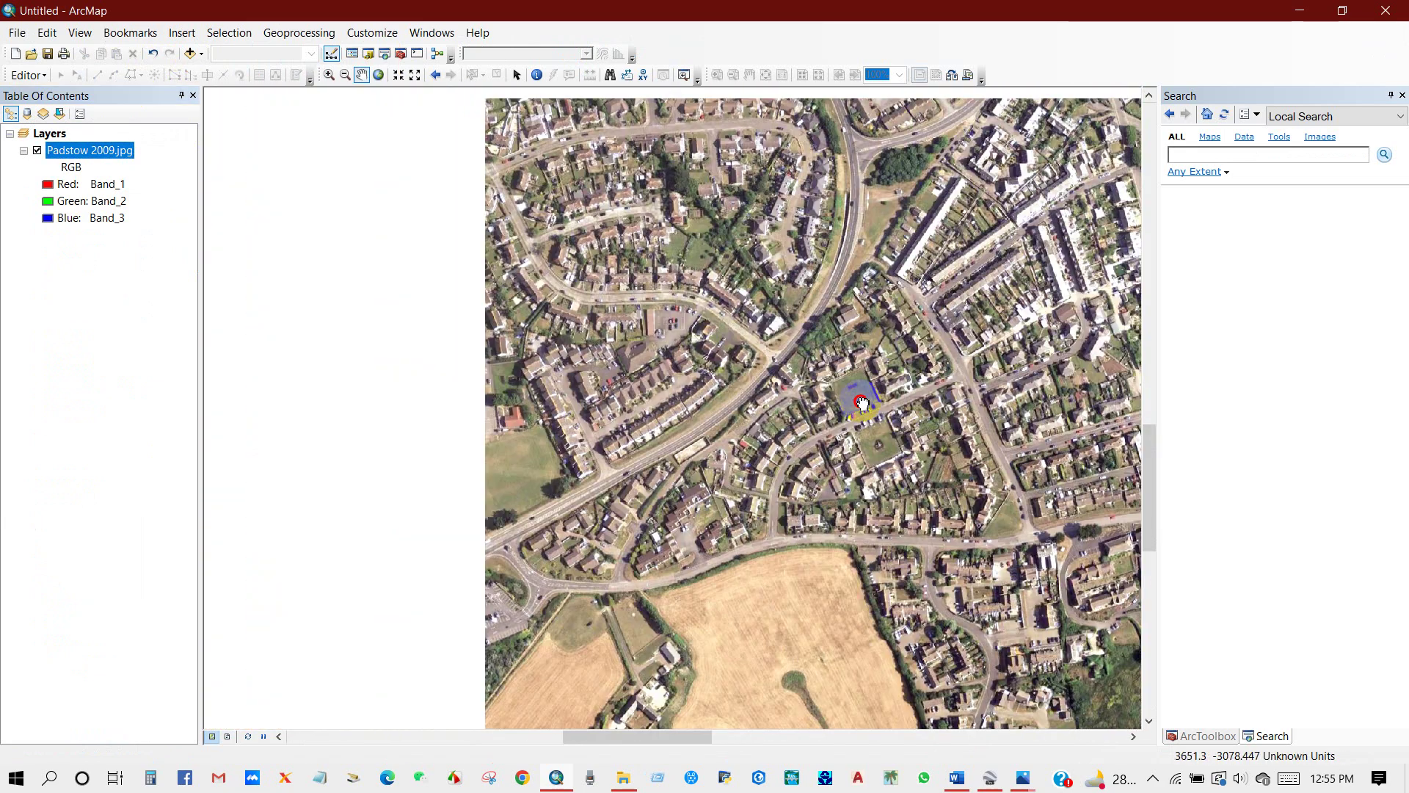
pyautogui.moveTo(613, 429); pyautogui.dragTo(692, 433)
pyautogui.moveTo(685, 329); pyautogui.dragTo(644, 385)
pyautogui.moveTo(628, 444); pyautogui.dragTo(613, 425)
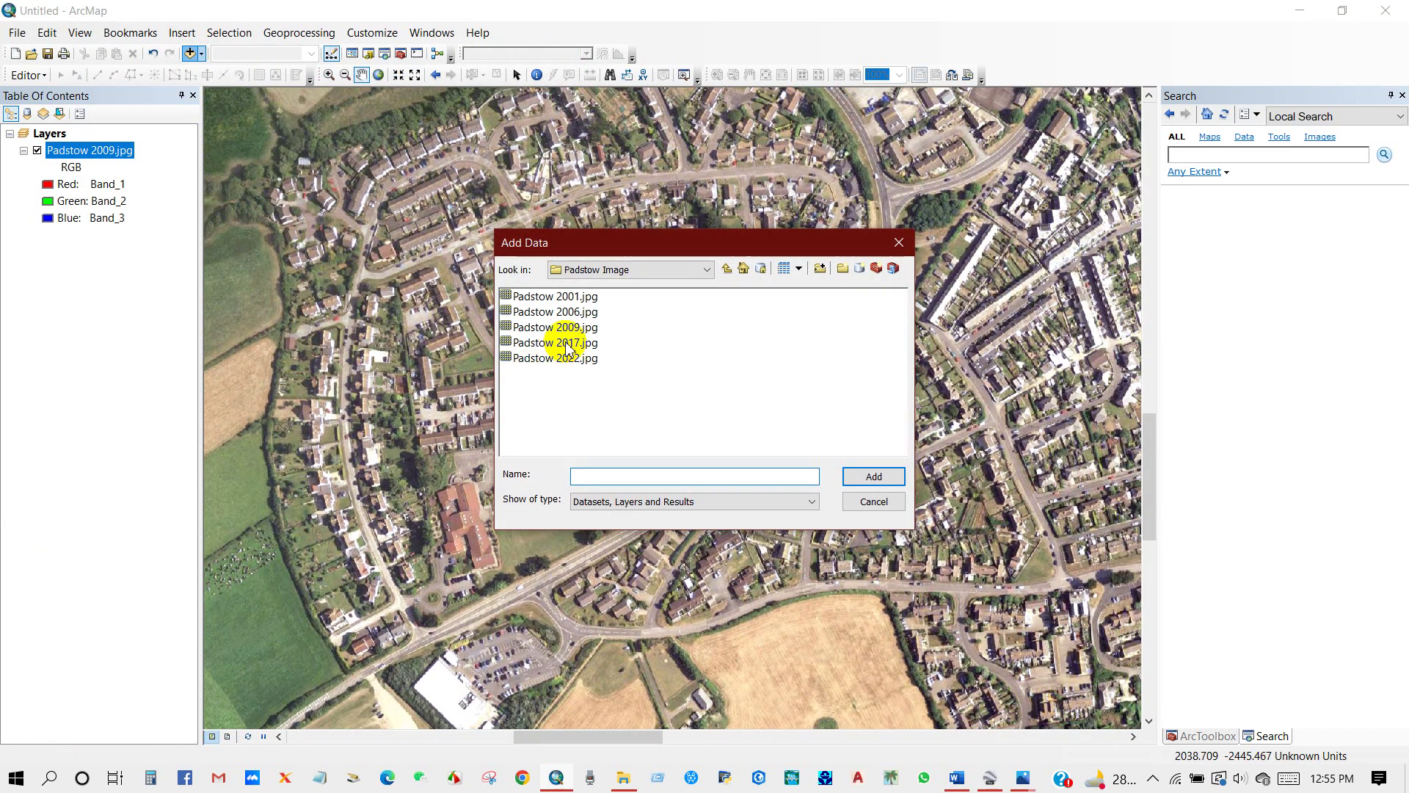
# - Add Padstow 2017.jpg from the Padstow Image folder as a layer and toggle both layers' visibility to compare it with Padstow 2009.jpg
pyautogui.click(566, 343)
pyautogui.click(872, 477)
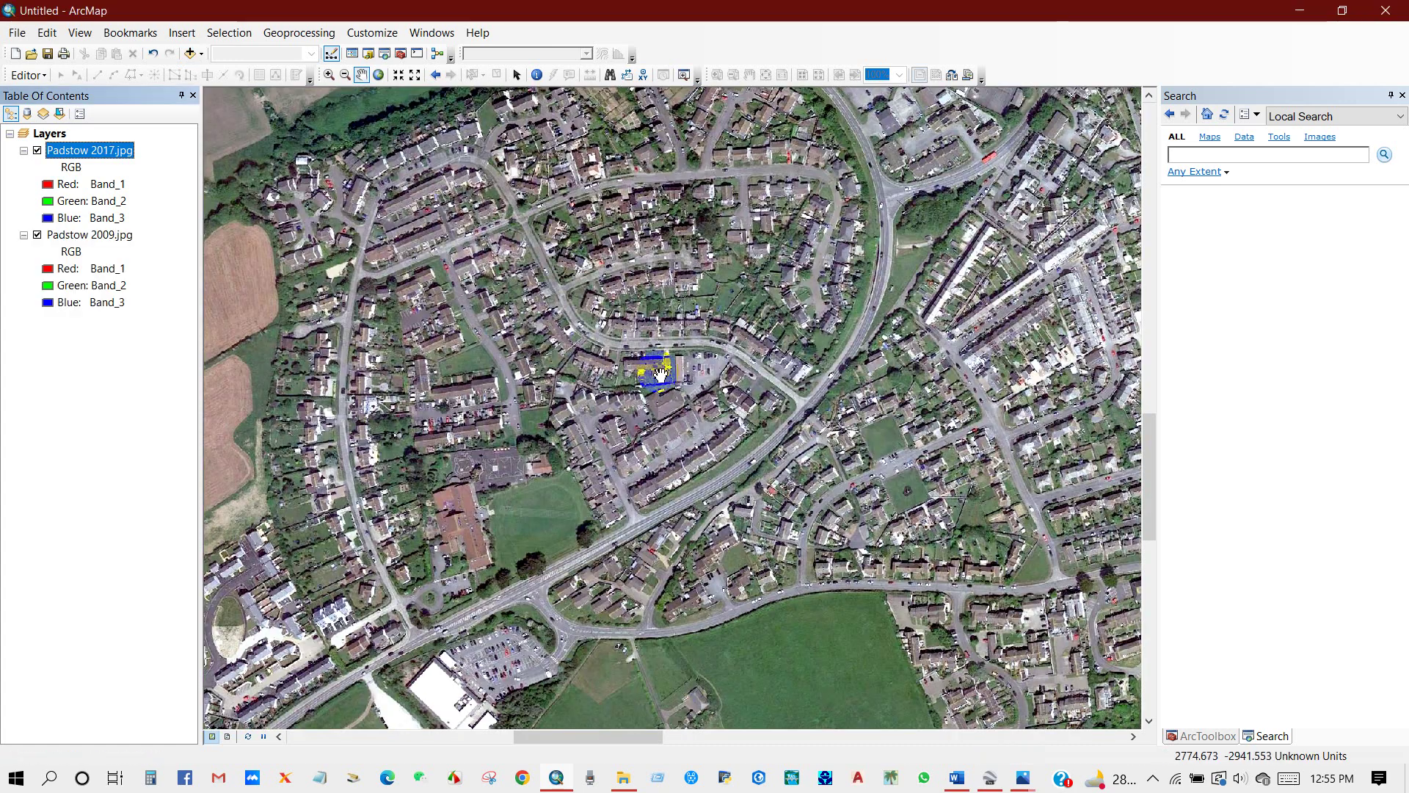
pyautogui.click(37, 234)
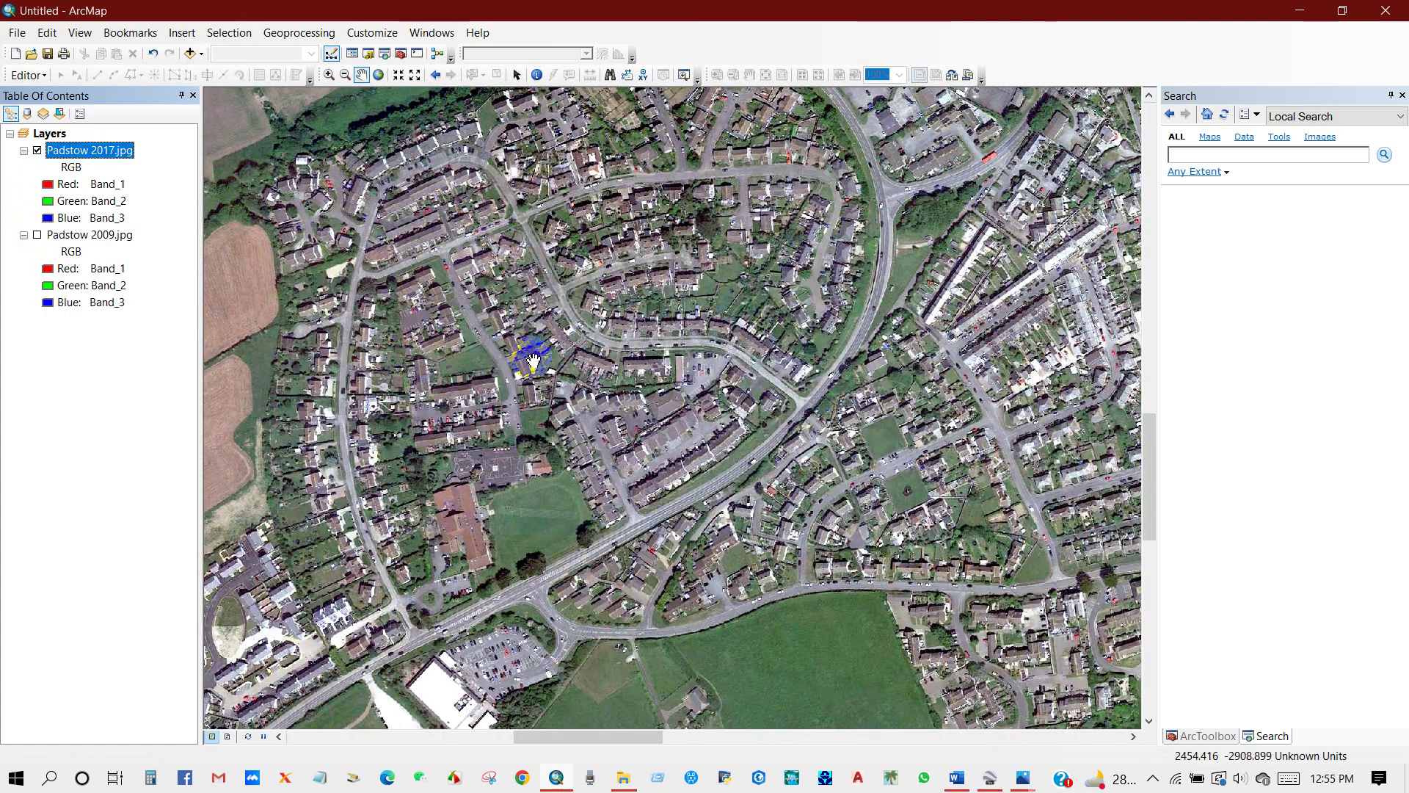
pyautogui.moveTo(534, 358); pyautogui.dragTo(523, 377)
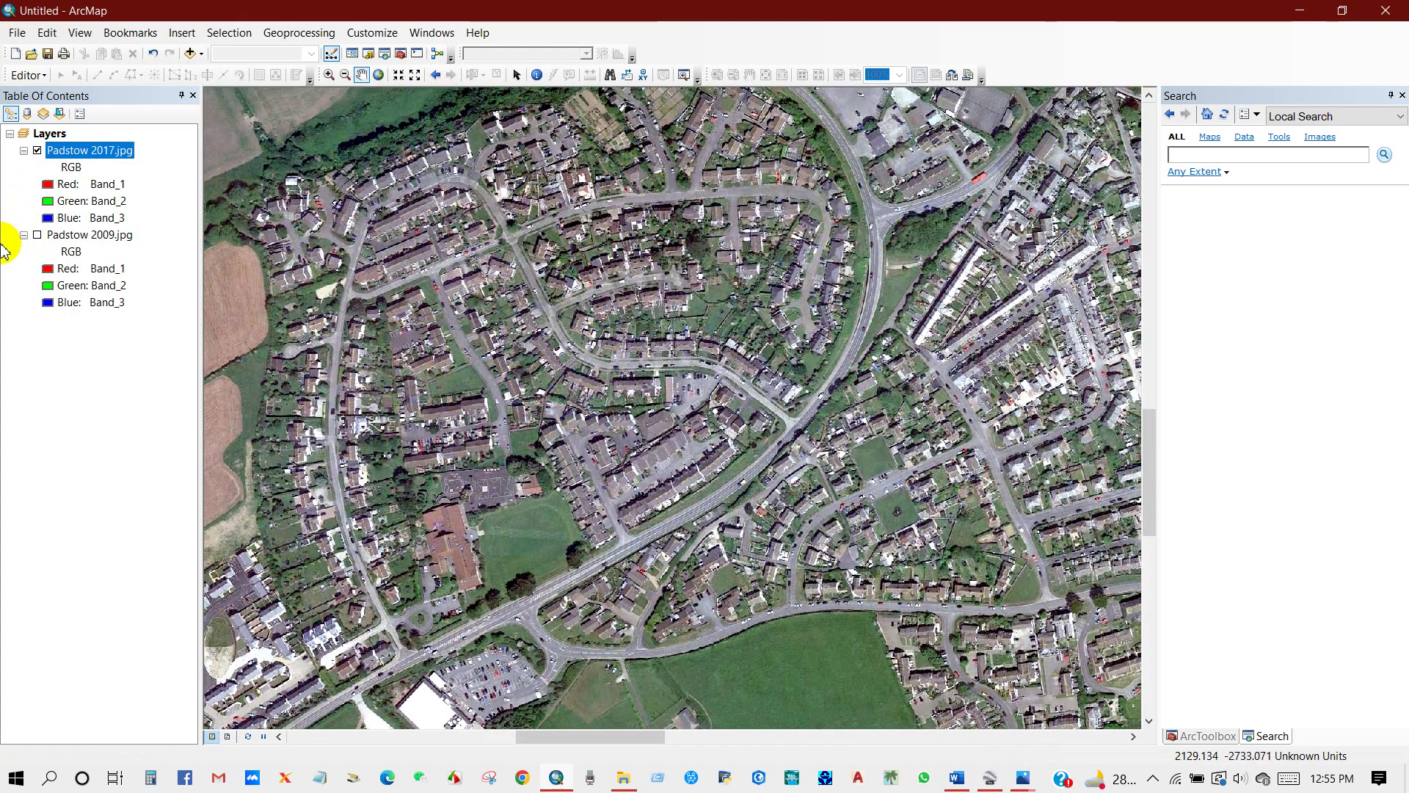
pyautogui.click(37, 235)
pyautogui.click(38, 150)
pyautogui.click(37, 150)
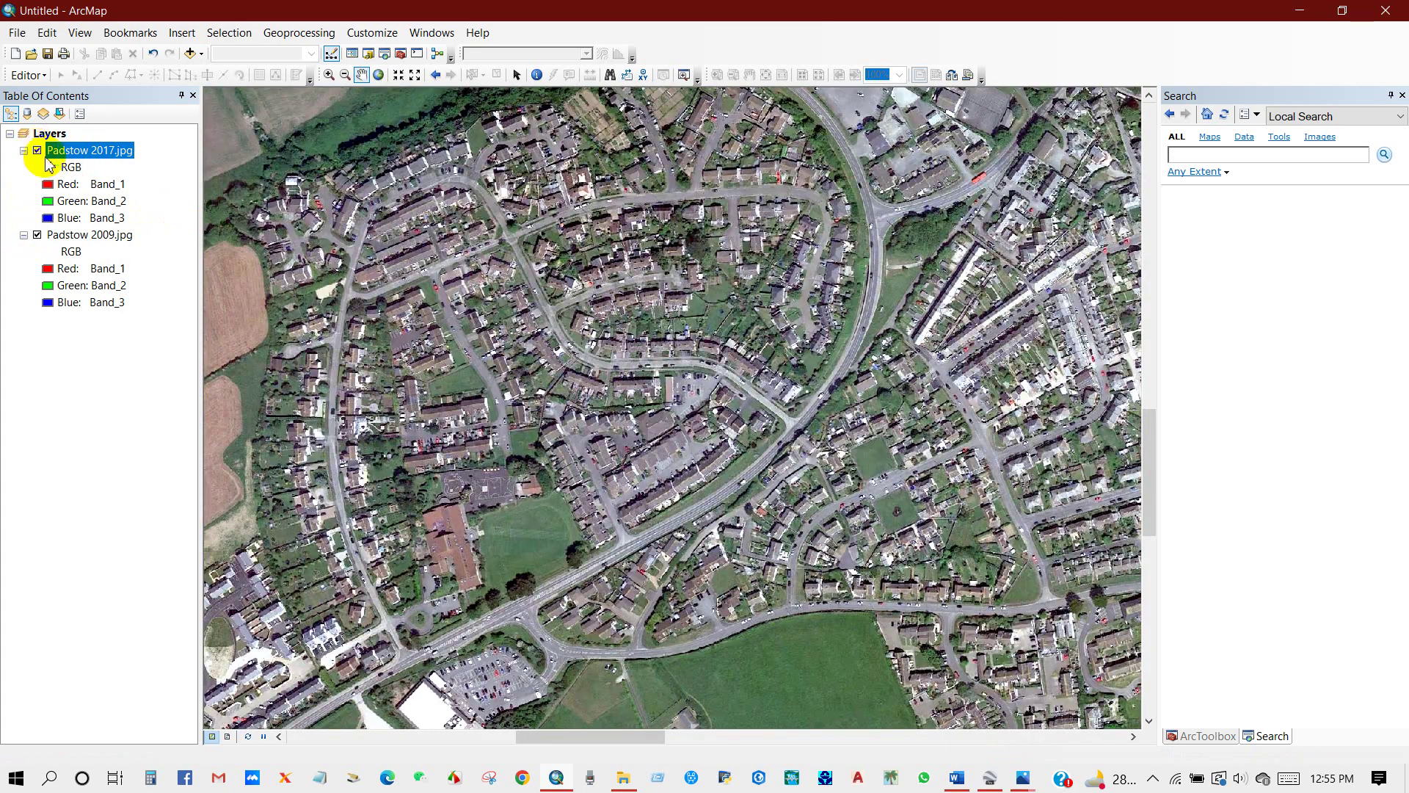
# - Examine the 2017 houses up close, and hide and reshow the Padstow 2017.jpg layer to compare the town with the 2009 image
pyautogui.scroll(-3, 618, 391)
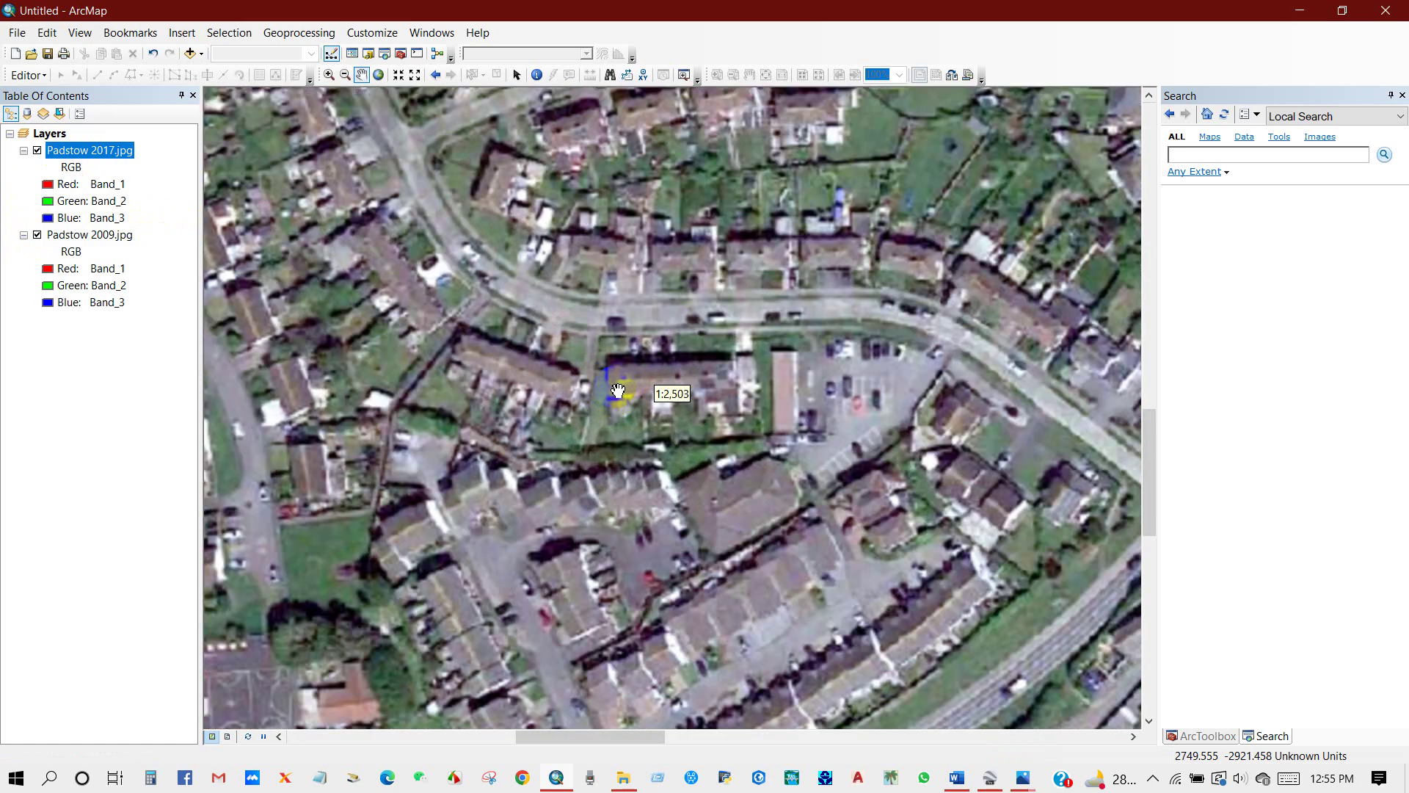
pyautogui.scroll(1, 618, 391)
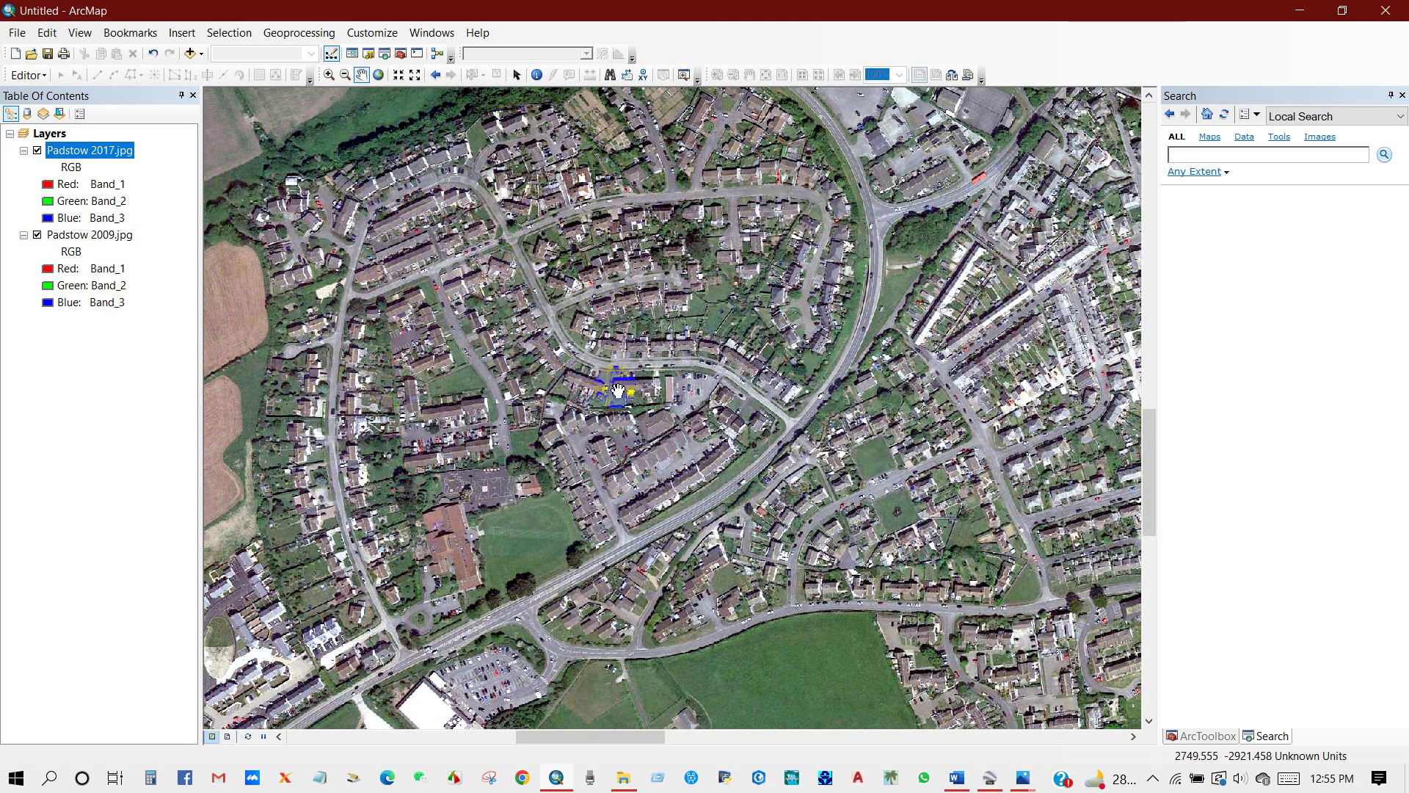
pyautogui.moveTo(592, 407); pyautogui.dragTo(570, 296)
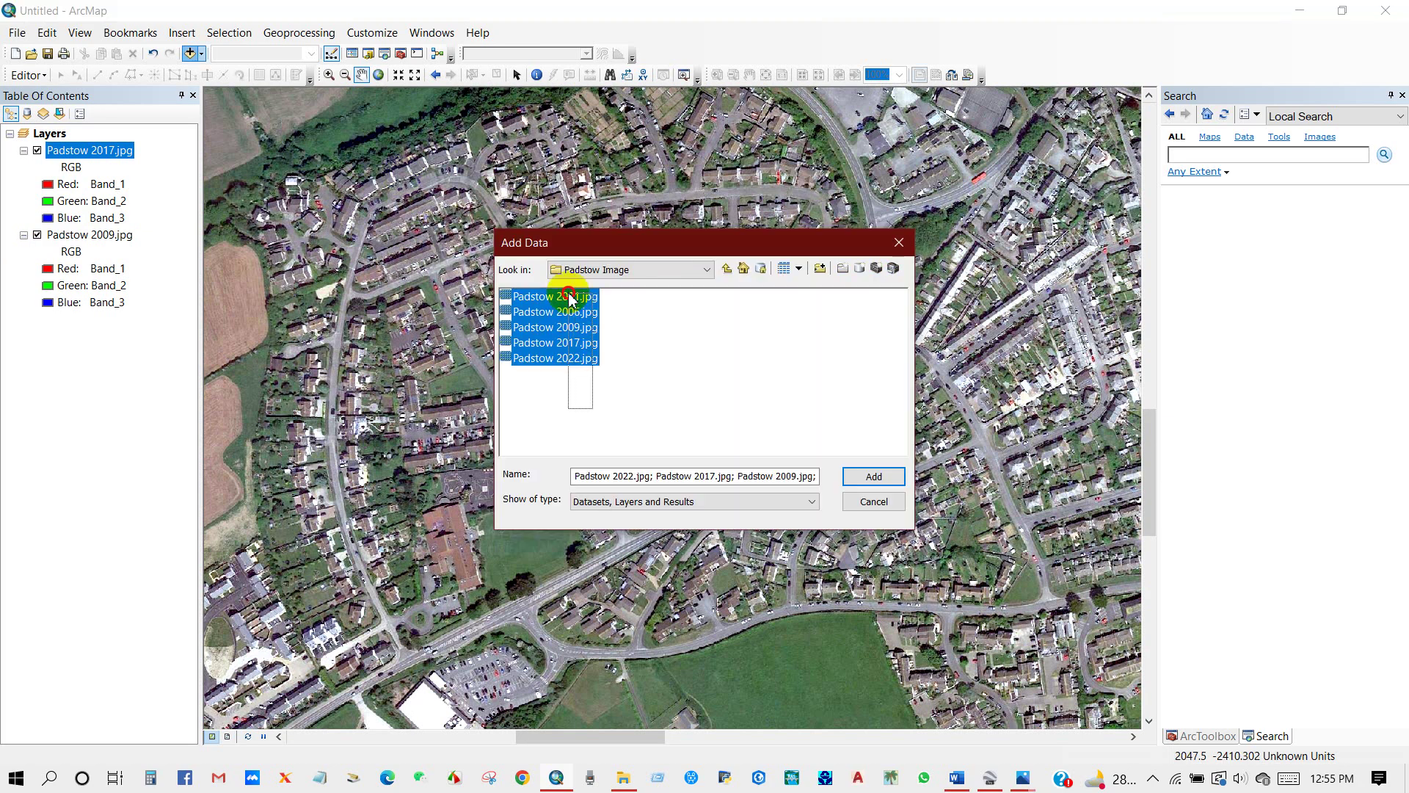
pyautogui.click(726, 381)
pyautogui.click(872, 502)
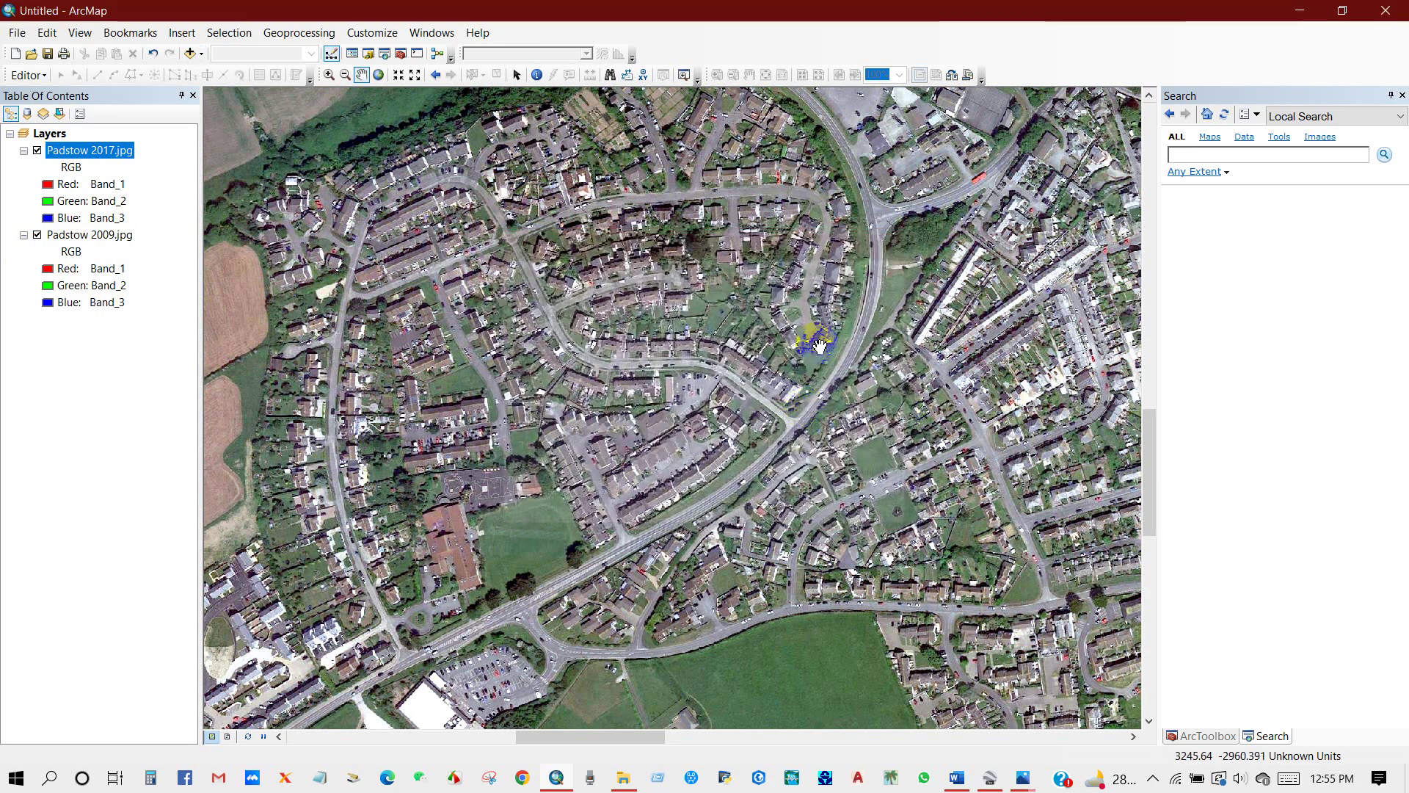
pyautogui.click(37, 150)
pyautogui.moveTo(597, 390); pyautogui.dragTo(592, 397)
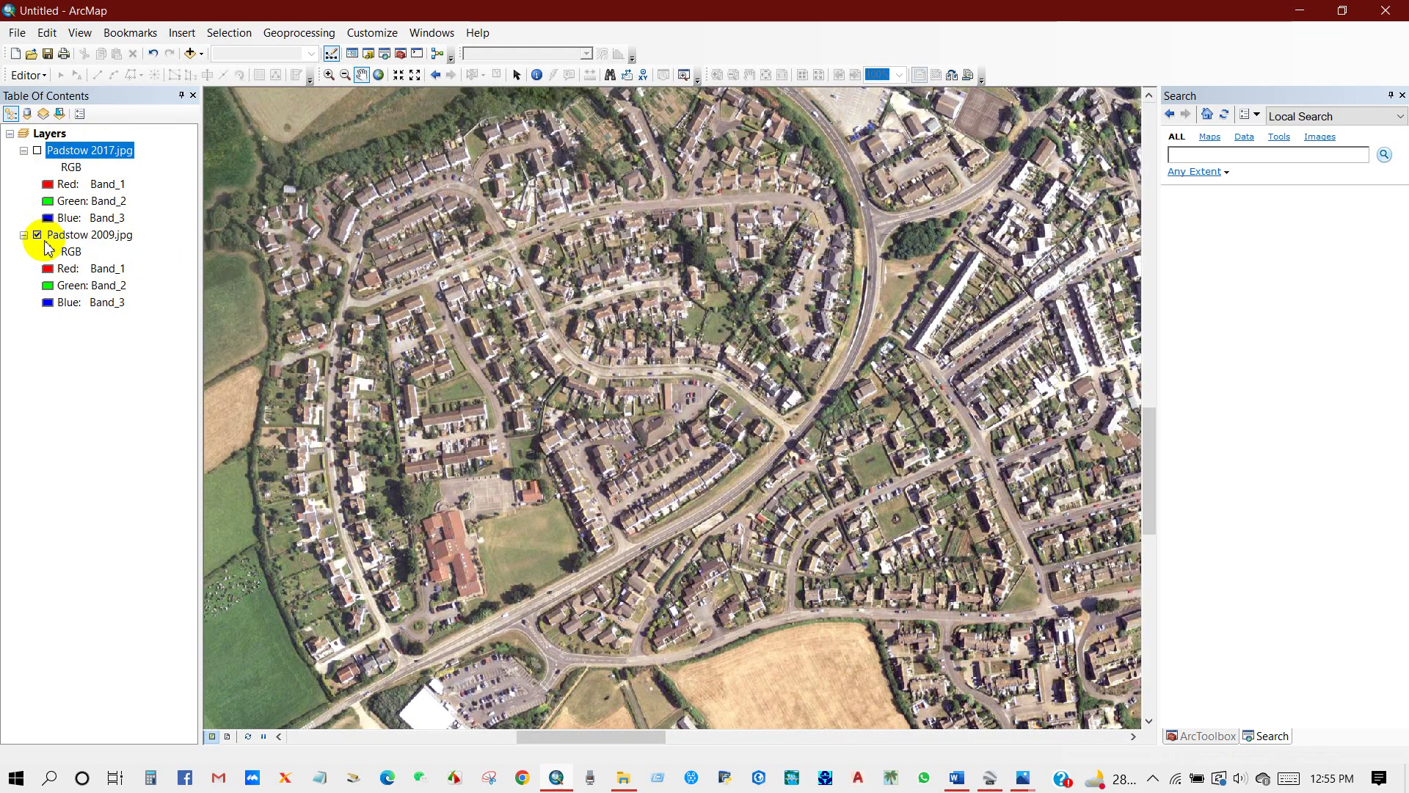
pyautogui.click(37, 150)
# - Examine the wider extent of the Padstow 2017.jpg layer, from the town's housing across to the sandy estuary and coastal settlement
pyautogui.moveTo(790, 504); pyautogui.dragTo(721, 508)
pyautogui.scroll(3, 721, 509)
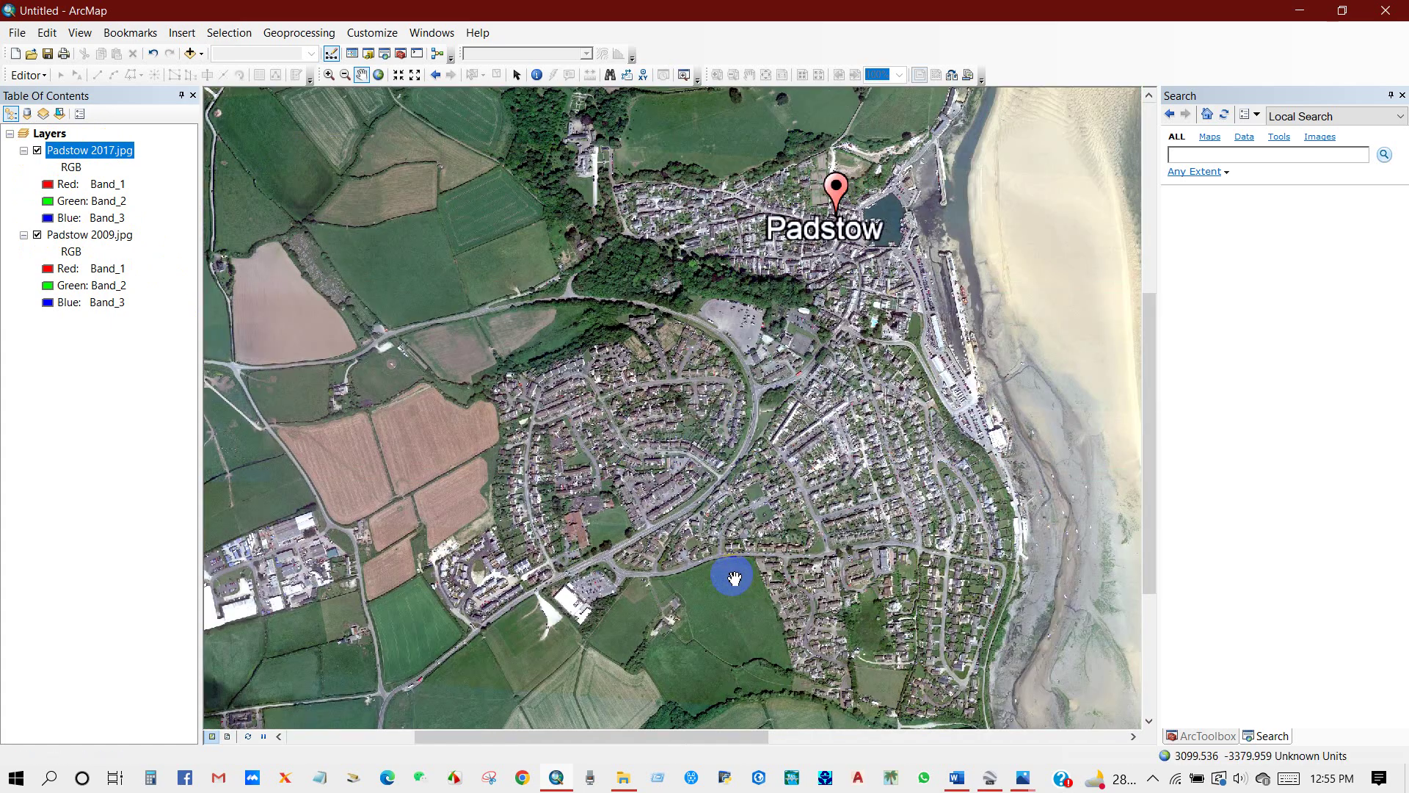
pyautogui.moveTo(640, 516); pyautogui.dragTo(449, 491)
pyautogui.moveTo(1055, 467); pyautogui.dragTo(477, 572)
pyautogui.moveTo(761, 323); pyautogui.dragTo(618, 536)
pyautogui.moveTo(724, 484); pyautogui.dragTo(626, 519)
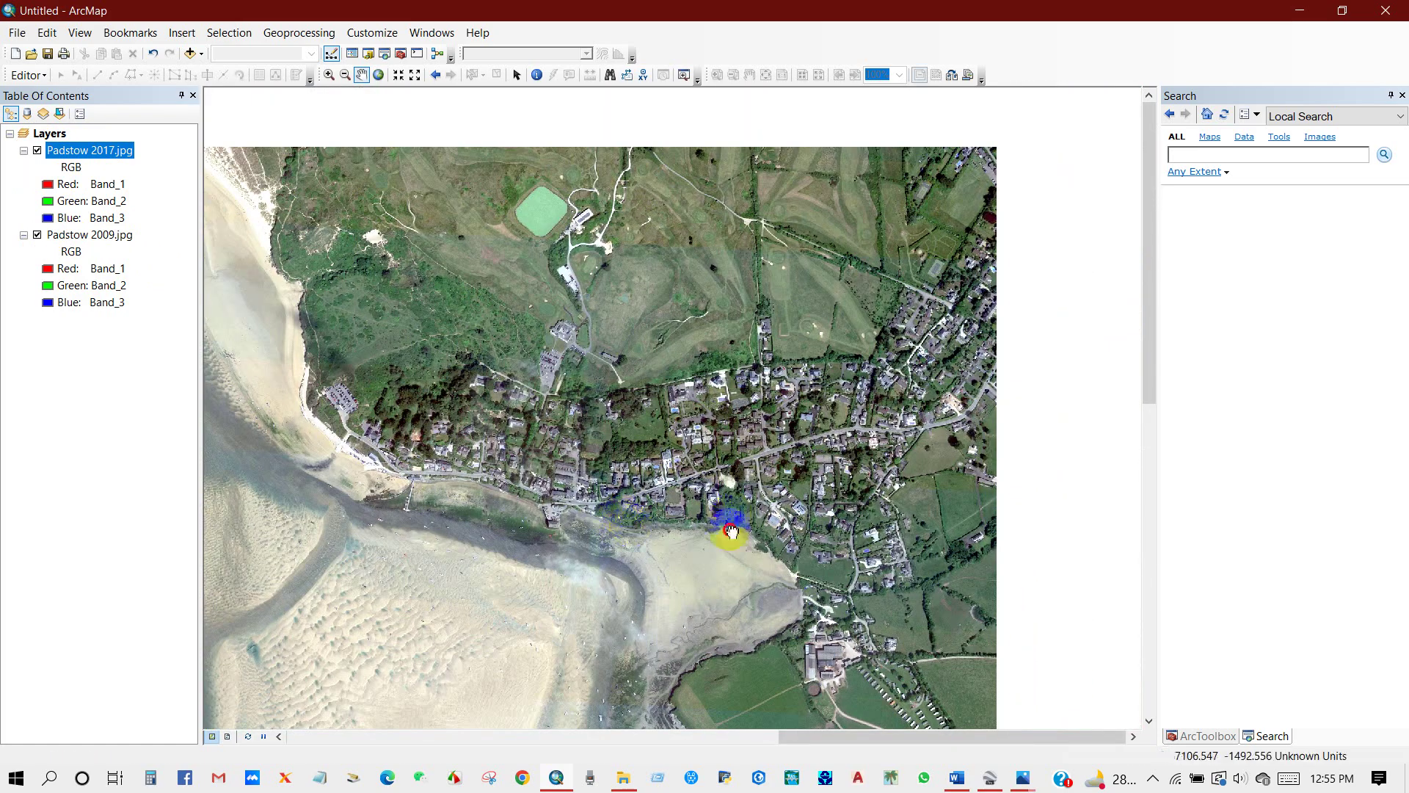